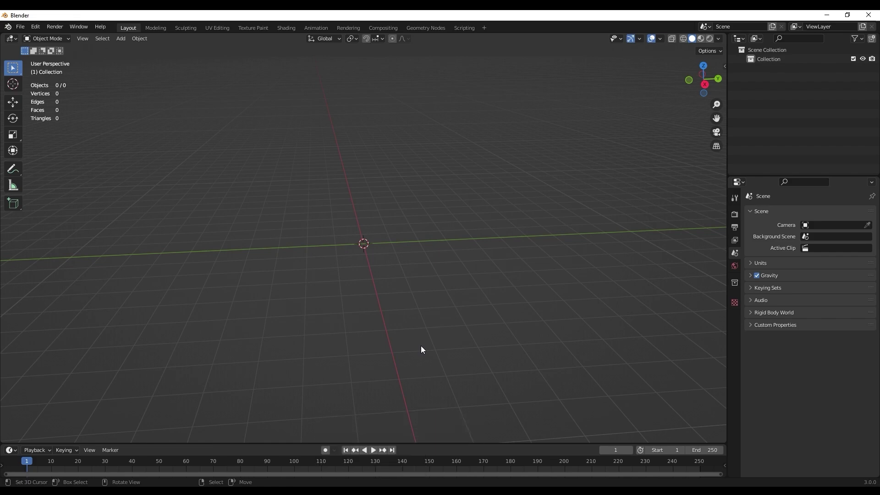
pyautogui.moveTo(430, 305); pyautogui.dragTo(468, 307, button='middle')
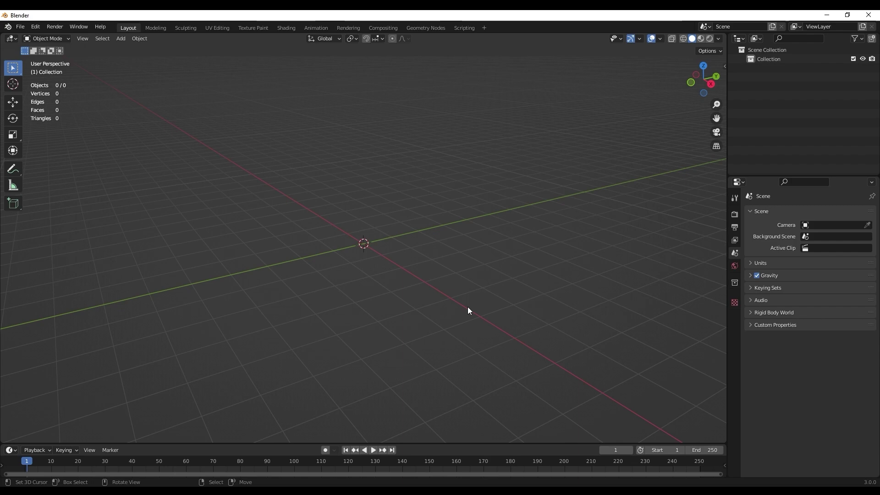
pyautogui.moveTo(475, 275); pyautogui.dragTo(472, 275, button='middle')
pyautogui.moveTo(217, 97); pyautogui.dragTo(513, 382)
pyautogui.moveTo(383, 260); pyautogui.dragTo(402, 304, button='middle')
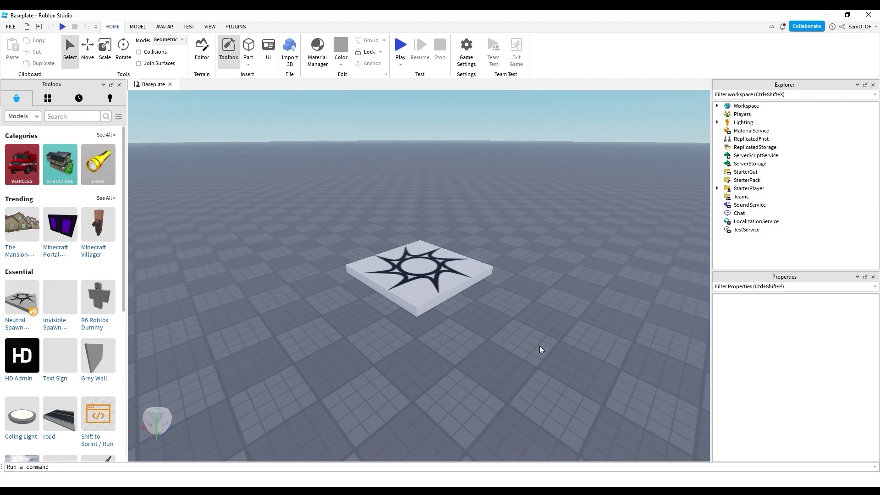
# Step: In Roblox Studio, close the Toolbox and insert an R15 Block Rig with Rig Builder
pyautogui.click(116, 87)
pyautogui.moveTo(446, 140); pyautogui.dragTo(446, 139, button='right')
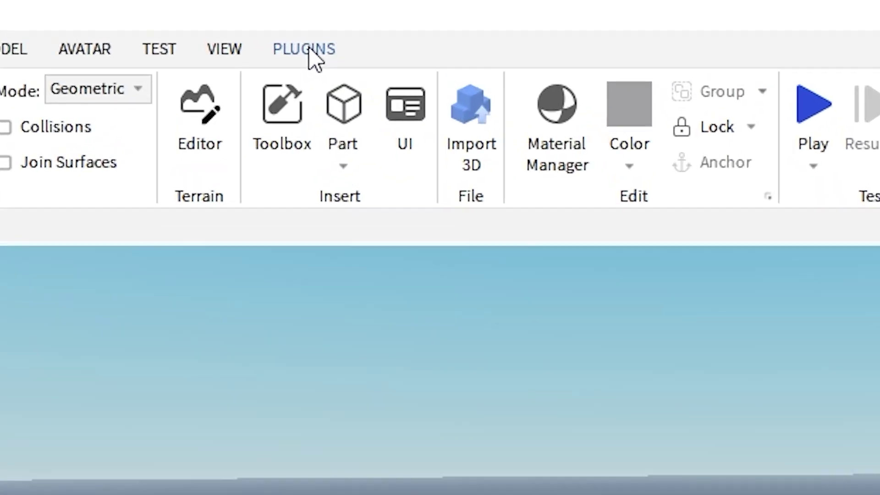
pyautogui.click(310, 50)
pyautogui.rightClick(311, 53)
pyautogui.press('Escape')
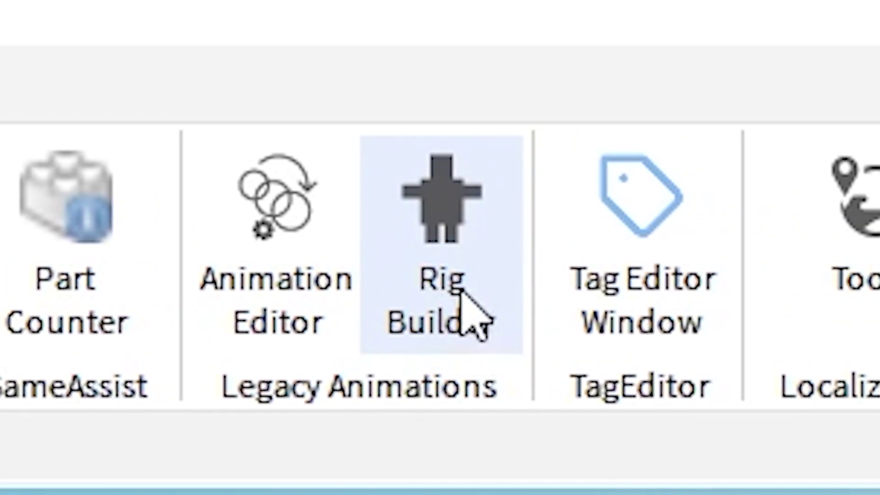
pyautogui.click(456, 314)
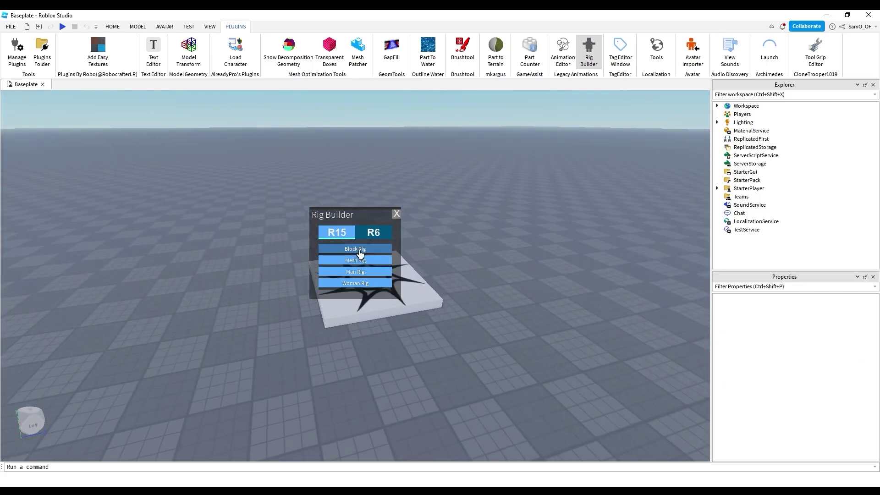
pyautogui.click(359, 251)
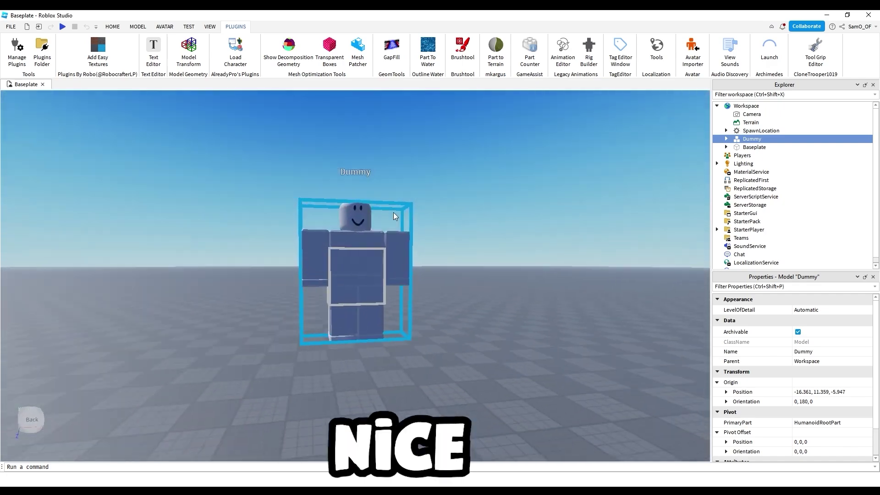
pyautogui.scroll(5, 393, 213)
pyautogui.moveTo(393, 213); pyautogui.dragTo(394, 213, button='right')
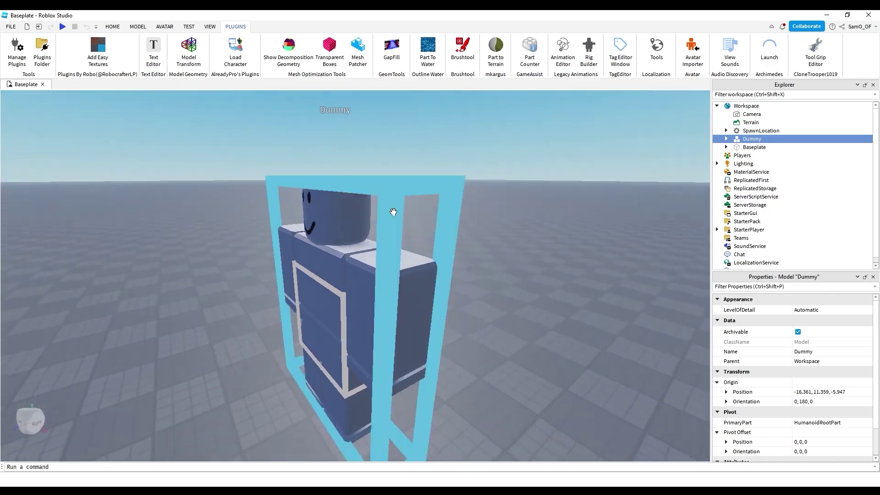
pyautogui.scroll(-3, 394, 212)
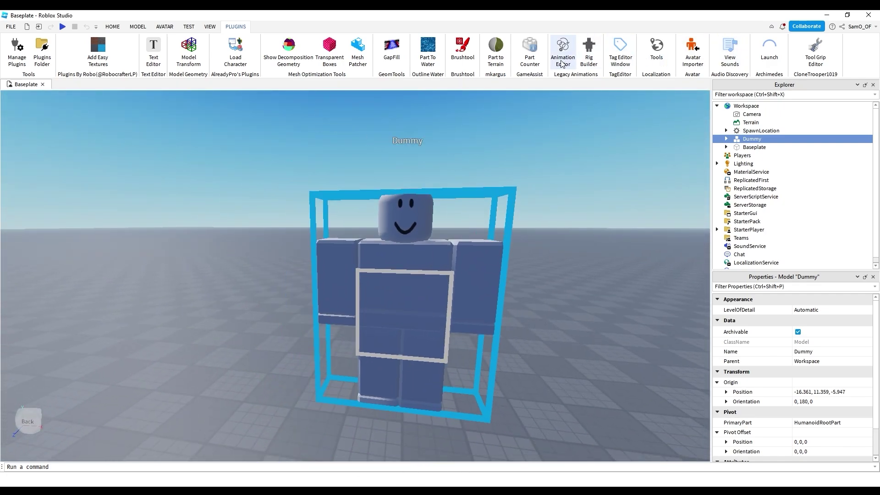
# Step: Try out an R15 Woman Rig from Rig Builder and undo its insertion
pyautogui.click(590, 64)
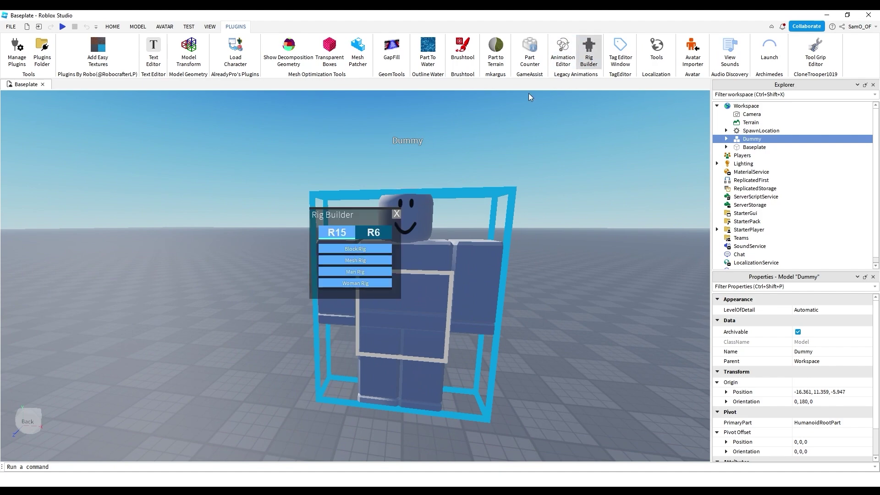
pyautogui.click(356, 281)
pyautogui.scroll(4, 515, 212)
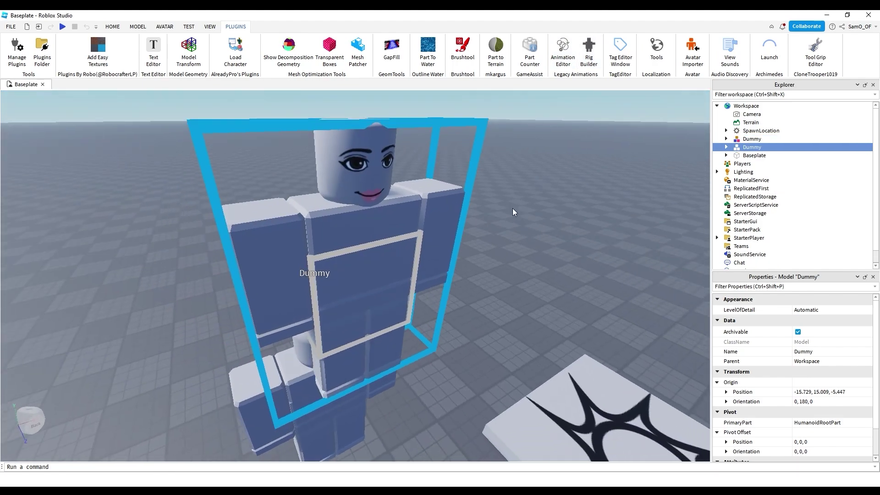
pyautogui.scroll(-5, 514, 212)
pyautogui.moveTo(505, 206); pyautogui.dragTo(486, 197, button='right')
pyautogui.hotkey('ctrl', 'z')
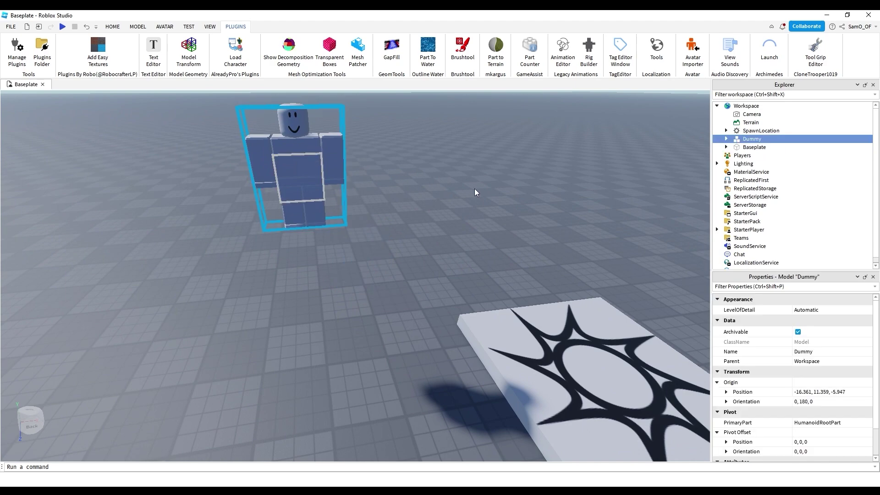
# Step: Centre the Dummy by setting its origin position to 0, 2.5, 0, and delete the SpawnLocation from the baseplate
pyautogui.click(112, 26)
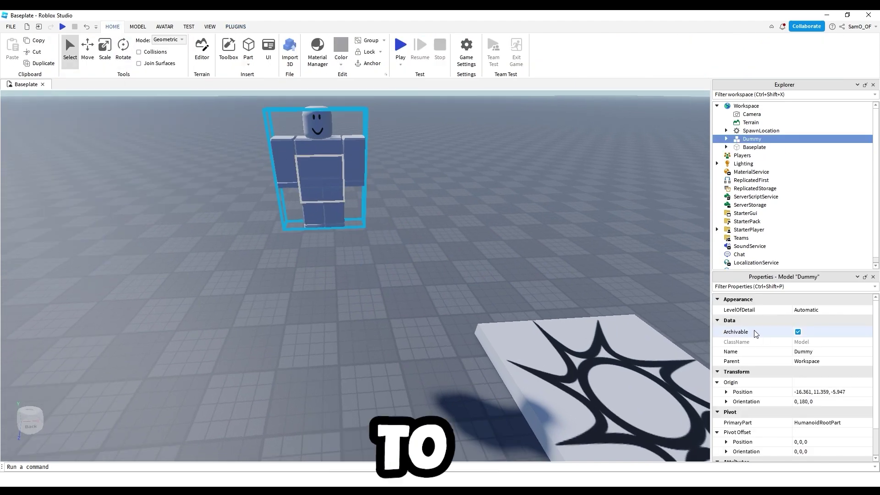
pyautogui.scroll(5, 511, 294)
pyautogui.moveTo(510, 295); pyautogui.dragTo(489, 321, button='right')
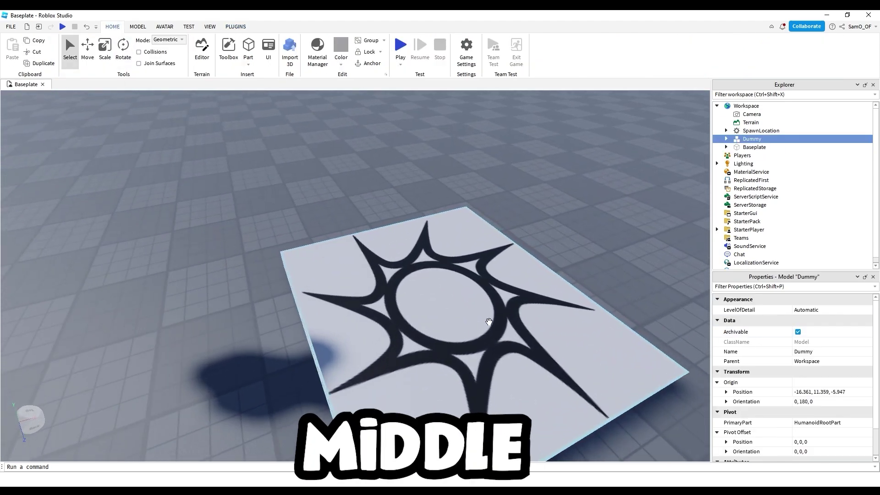
pyautogui.press('f')
pyautogui.moveTo(330, 490)
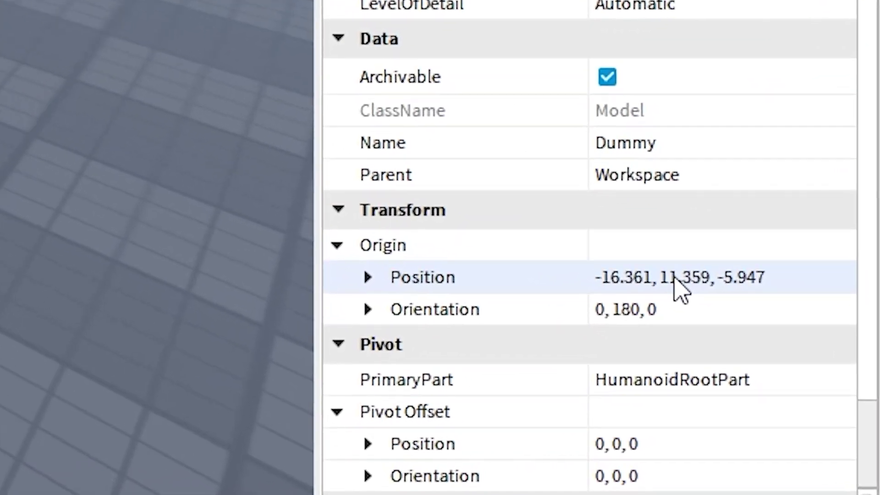
pyautogui.click(797, 375)
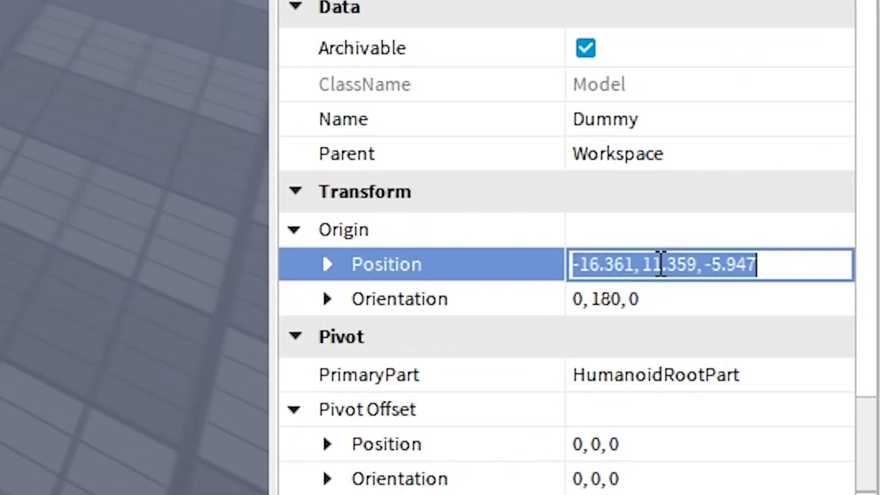
pyautogui.write('0,2,0')
pyautogui.press('Return')
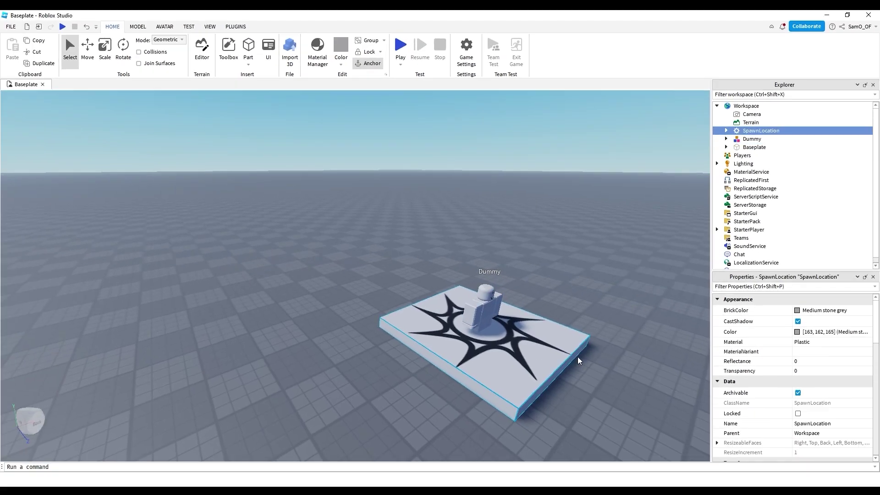
pyautogui.press('Delete')
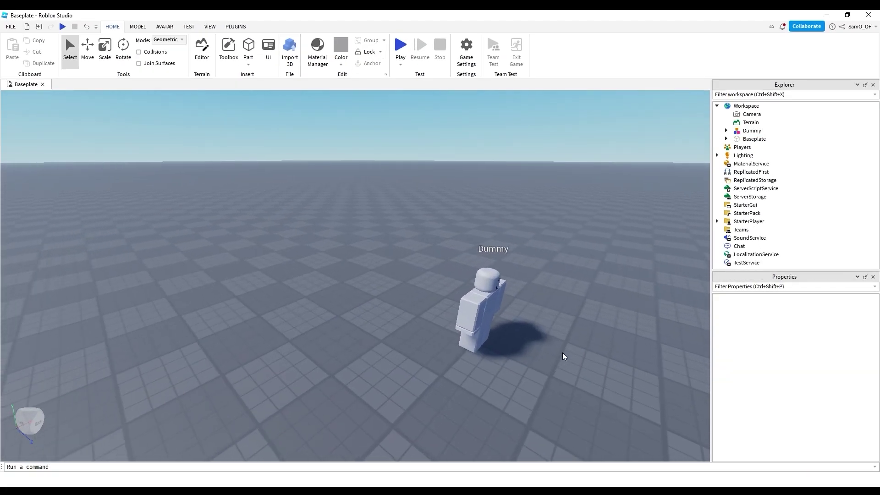
# Step: Select the Dummy model and export it as Dummy.obj
pyautogui.click(486, 315)
pyautogui.press('f')
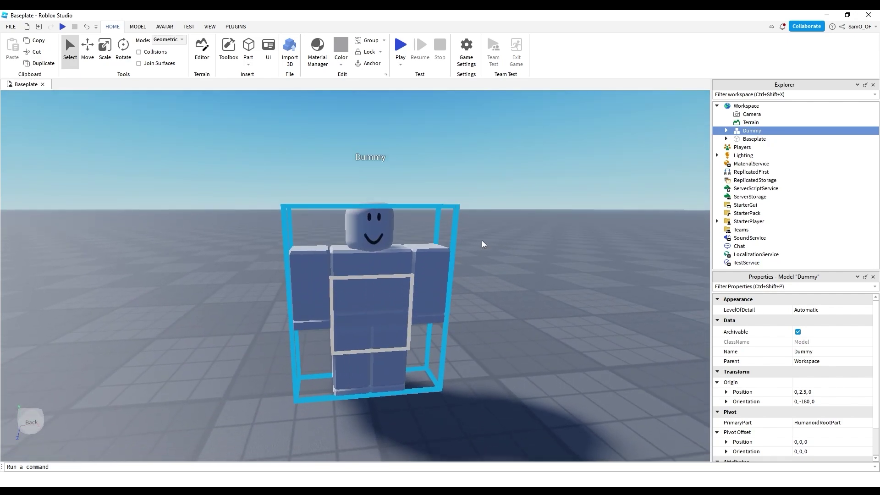
pyautogui.rightClick(751, 132)
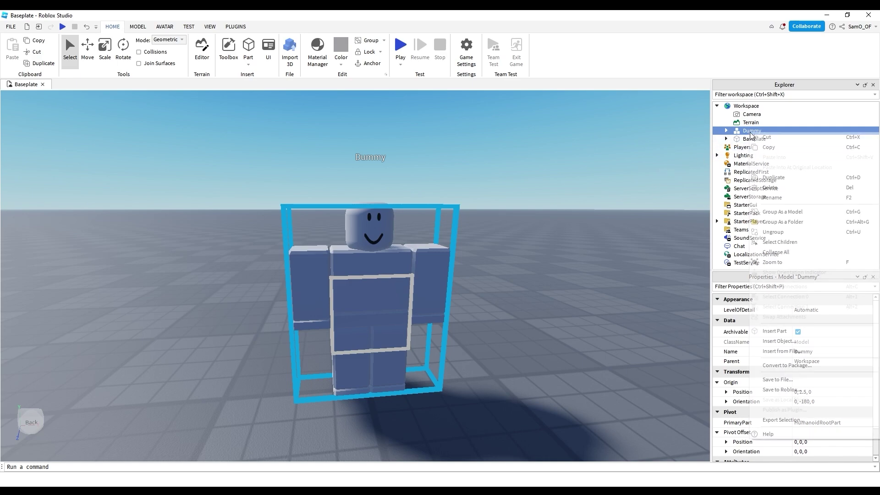
pyautogui.click(775, 419)
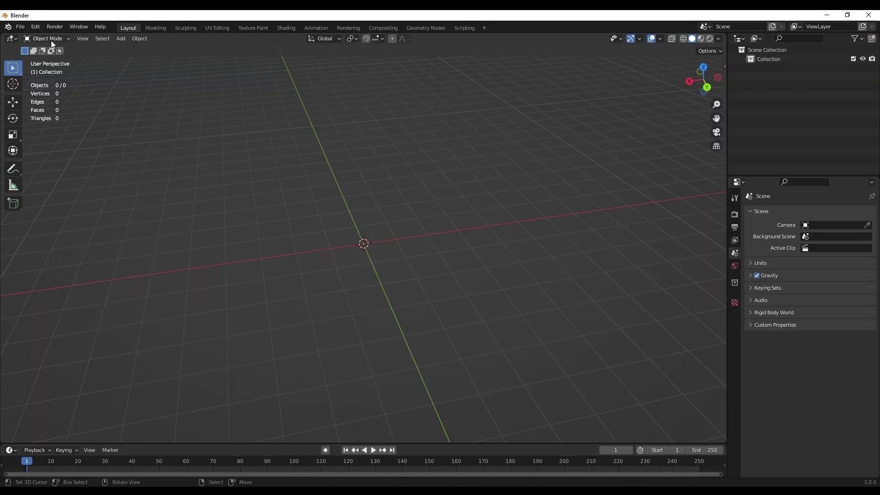
# Step: Switch to Blender, import Dummy.obj as a Wavefront file, and deselect the imported dummy
pyautogui.click(21, 28)
pyautogui.moveTo(48, 151)
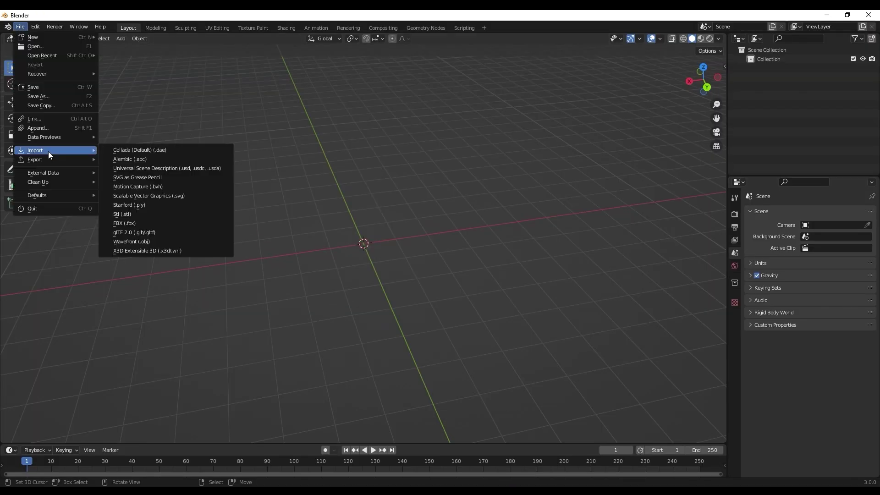
pyautogui.click(145, 241)
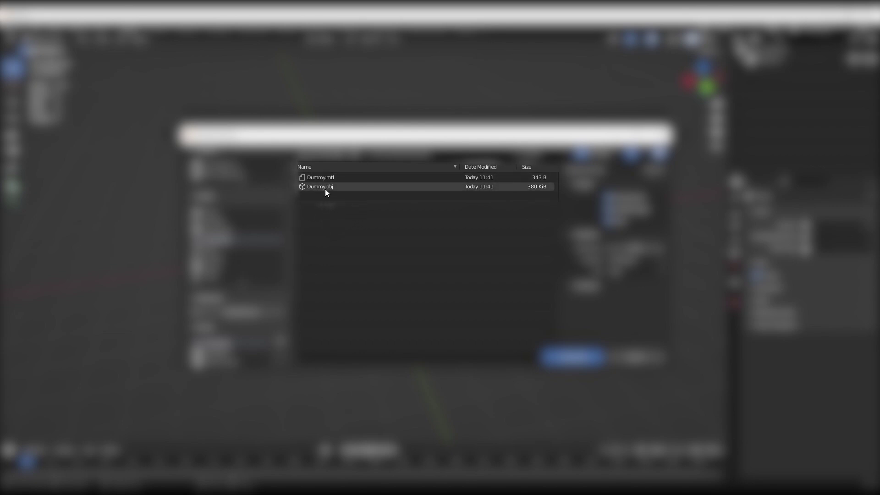
pyautogui.doubleClick(328, 185)
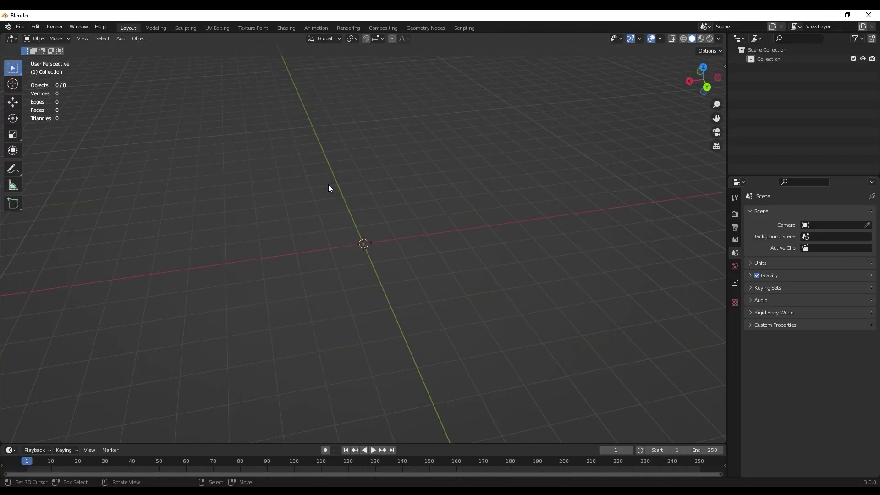
pyautogui.moveTo(415, 162); pyautogui.dragTo(650, 120, button='middle')
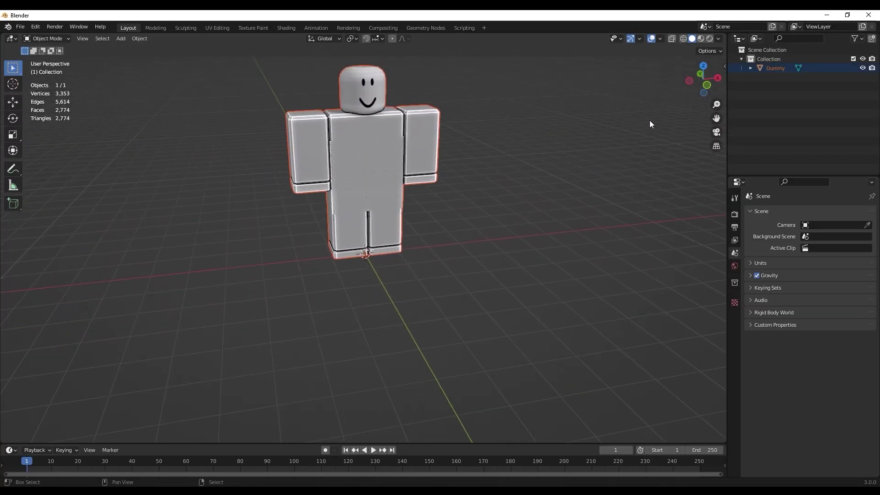
pyautogui.click(617, 148)
pyautogui.moveTo(617, 149); pyautogui.dragTo(427, 198, button='middle')
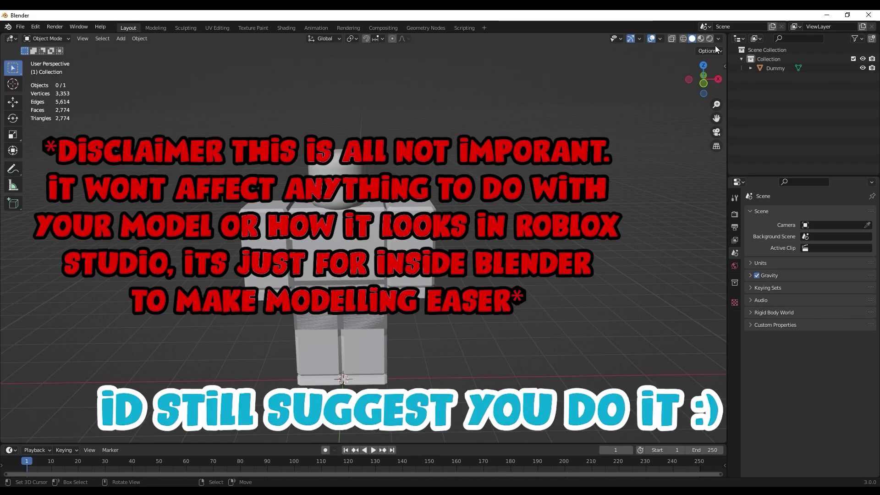
# Step: Set the viewport shading to Flat lighting with Shadow enabled and Cavity enabled with type World
pyautogui.click(719, 40)
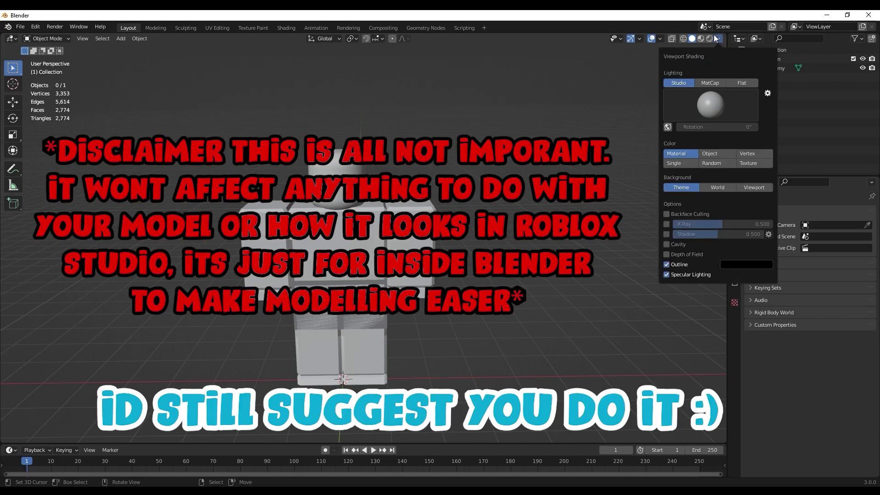
pyautogui.click(715, 37)
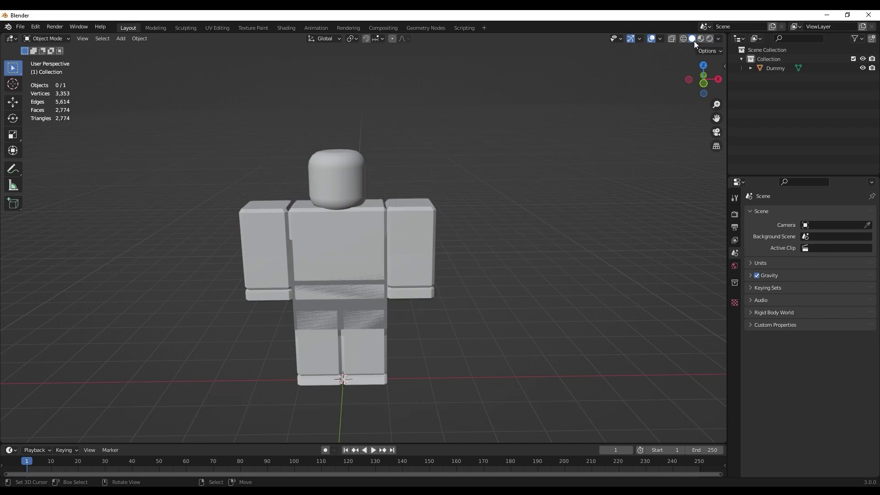
pyautogui.click(719, 39)
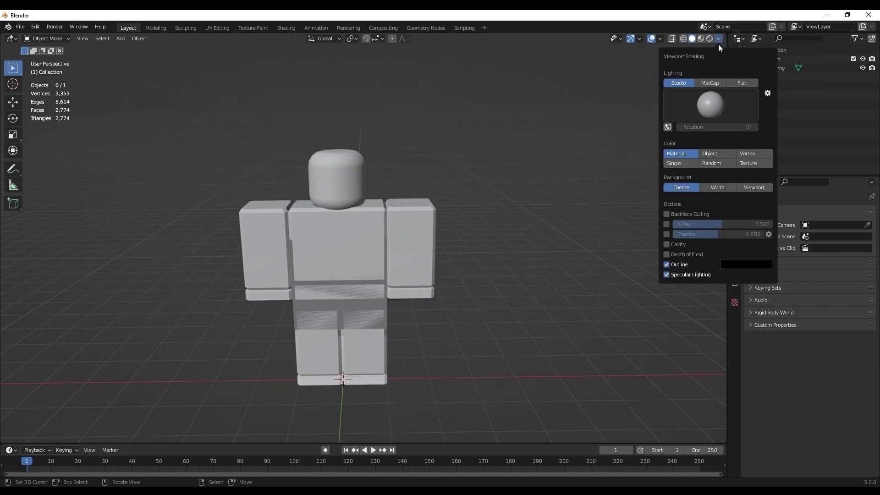
pyautogui.click(739, 83)
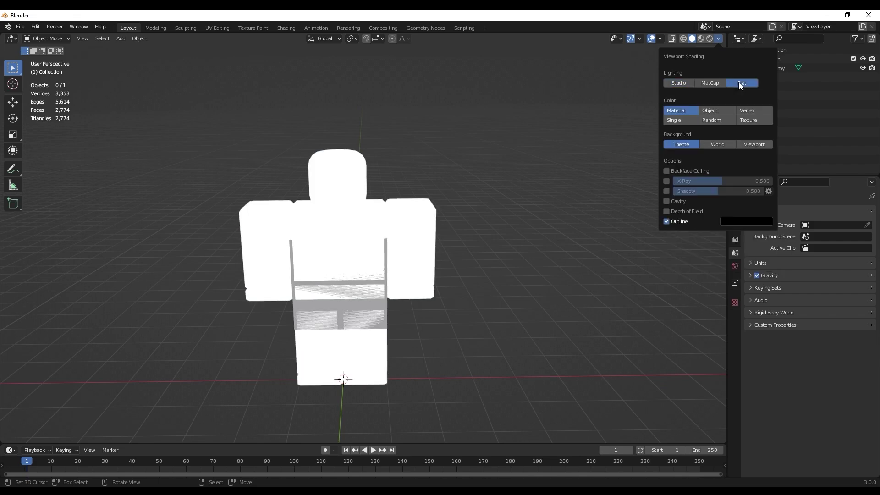
pyautogui.click(667, 192)
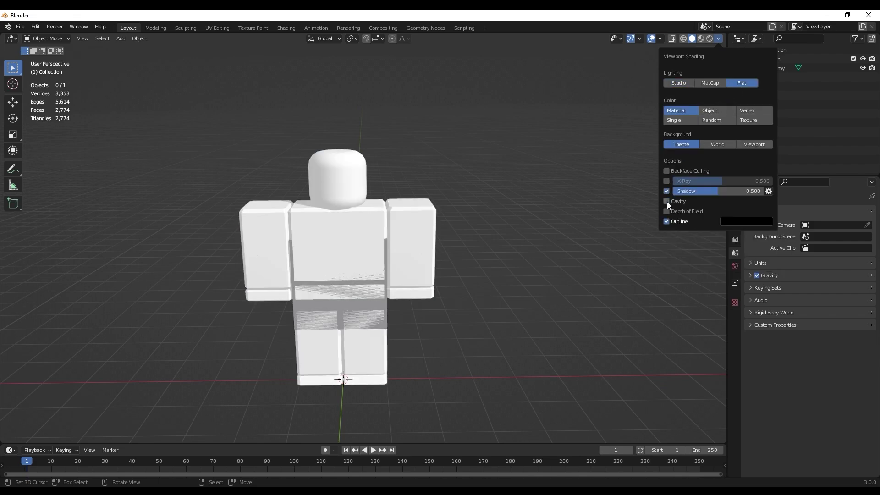
pyautogui.click(667, 202)
pyautogui.click(743, 202)
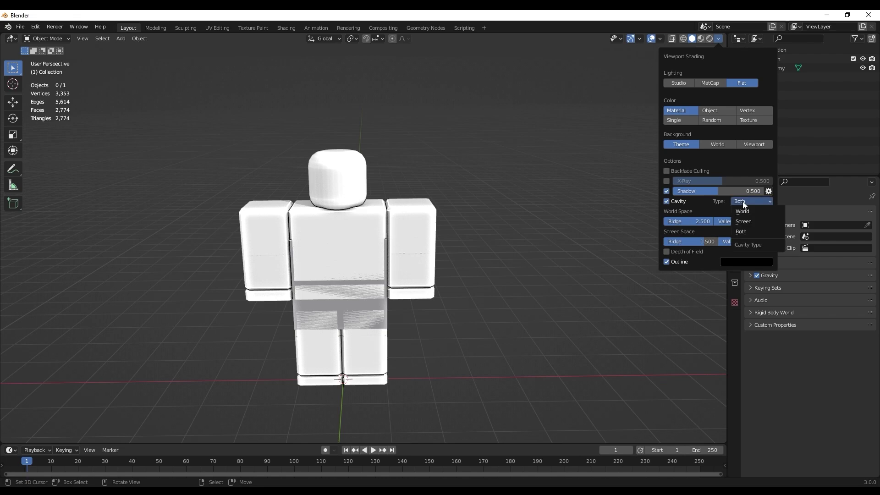
pyautogui.click(746, 211)
# Step: Clean up the Dummy mesh in Edit Mode by removing the overlapping grey geometry around its waist and thighs
pyautogui.scroll(4, 573, 144)
pyautogui.moveTo(591, 147)
pyautogui.mouseDown(button='middle')
pyautogui.moveTo(573, 144)
pyautogui.moveTo(628, 158)
pyautogui.moveTo(511, 153)
pyautogui.moveTo(578, 124)
pyautogui.mouseUp(button='middle')
pyautogui.scroll(-4, 512, 157)
pyautogui.scroll(5, 530, 149)
pyautogui.moveTo(531, 150); pyautogui.dragTo(448, 218, button='middle')
pyautogui.scroll(4, 450, 213)
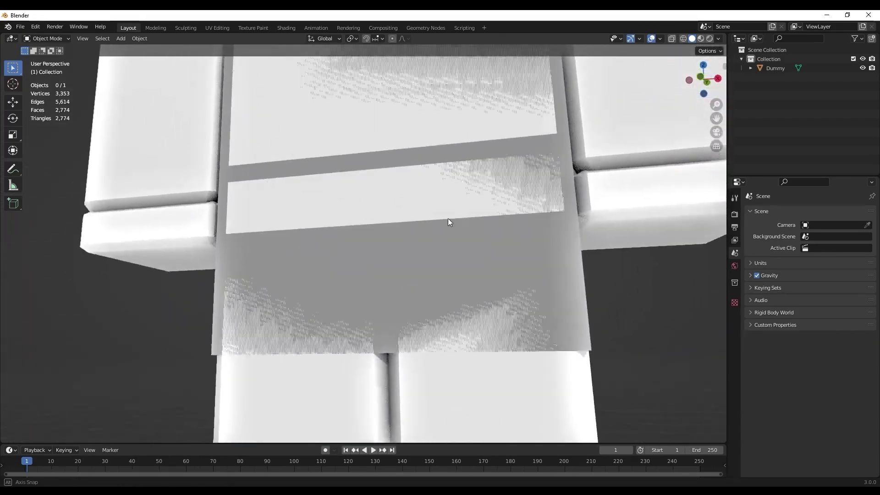
pyautogui.scroll(2, 433, 228)
pyautogui.click(441, 261)
pyautogui.press('Tab')
pyautogui.scroll(-7, 440, 246)
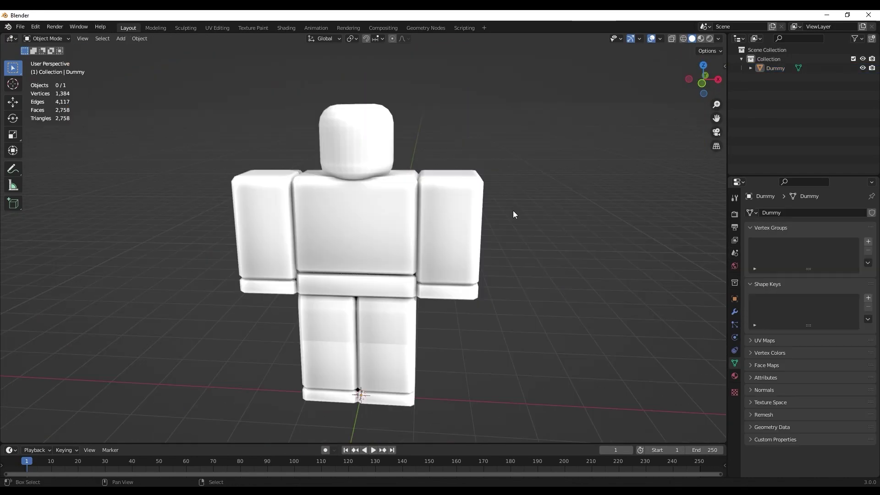
pyautogui.scroll(-1, 514, 211)
pyautogui.moveTo(513, 211)
pyautogui.mouseDown(button='middle')
pyautogui.moveTo(539, 209)
pyautogui.moveTo(527, 211)
pyautogui.mouseUp(button='middle')
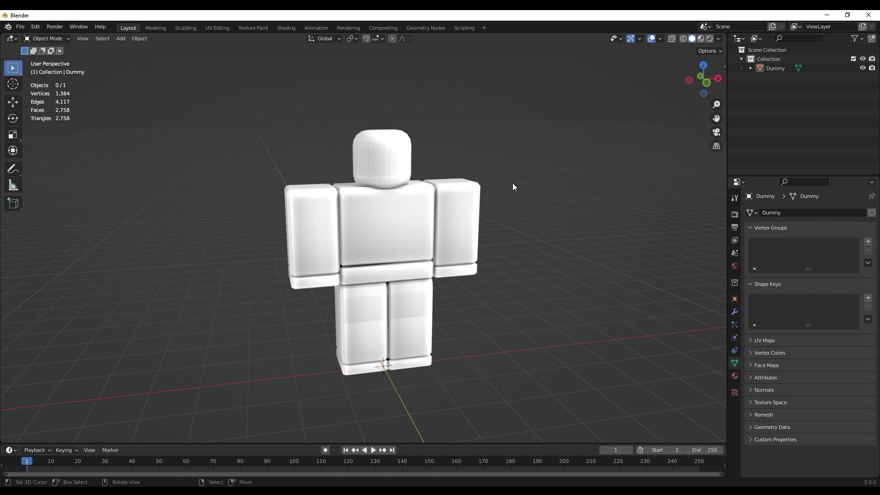
pyautogui.moveTo(446, 210); pyautogui.dragTo(419, 264, button='middle')
pyautogui.moveTo(483, 285); pyautogui.dragTo(497, 195, button='middle')
pyautogui.scroll(6, 500, 193)
pyautogui.scroll(8, 502, 186)
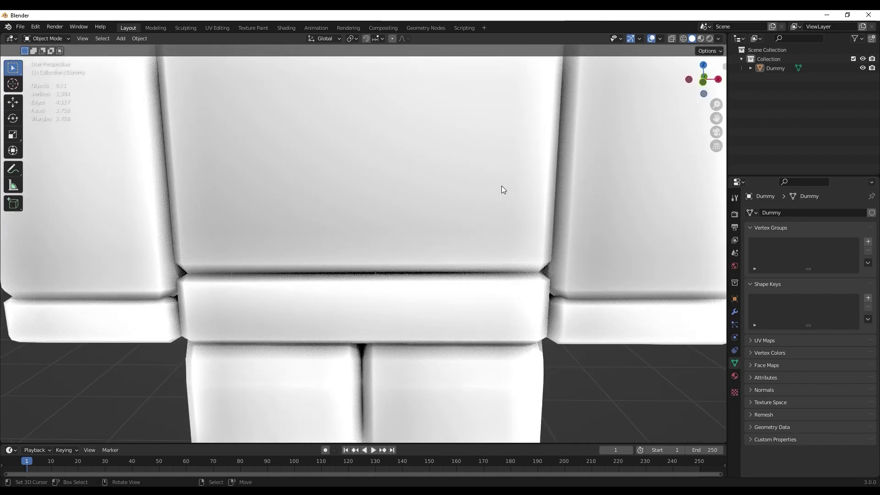
# Step: Examine the Dummy mesh's waist, neck, head and shoulders up close and from several angles
pyautogui.scroll(-2, 470, 177)
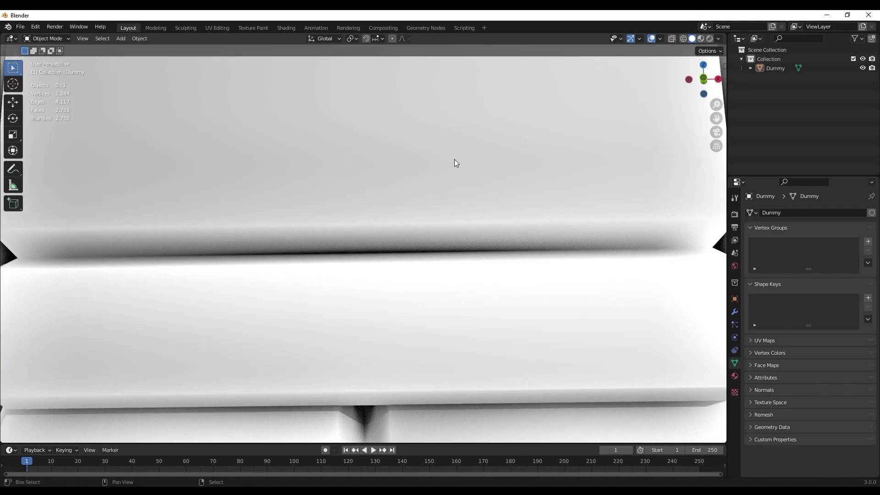
pyautogui.moveTo(386, 101); pyautogui.dragTo(396, 343, button='middle')
pyautogui.moveTo(390, 114); pyautogui.dragTo(370, 351, button='middle')
pyautogui.moveTo(373, 353); pyautogui.dragTo(642, 367, button='middle')
pyautogui.scroll(5, 603, 339)
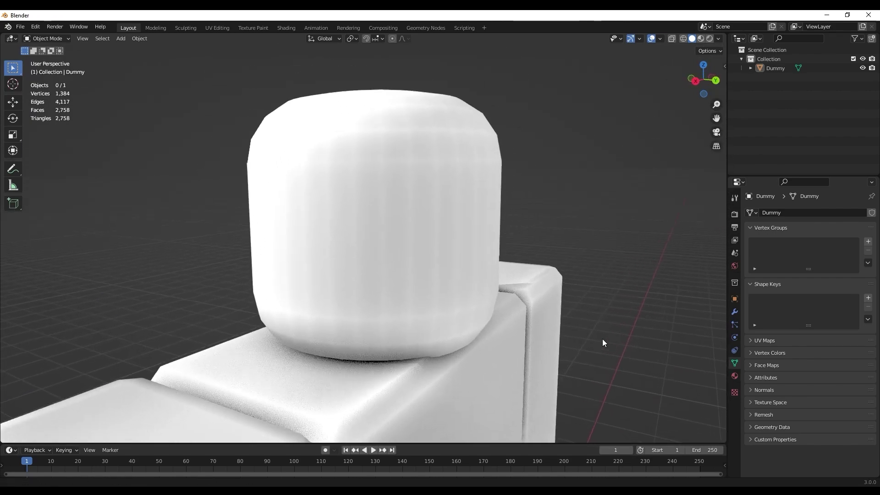
pyautogui.moveTo(252, 233); pyautogui.dragTo(436, 240, button='middle')
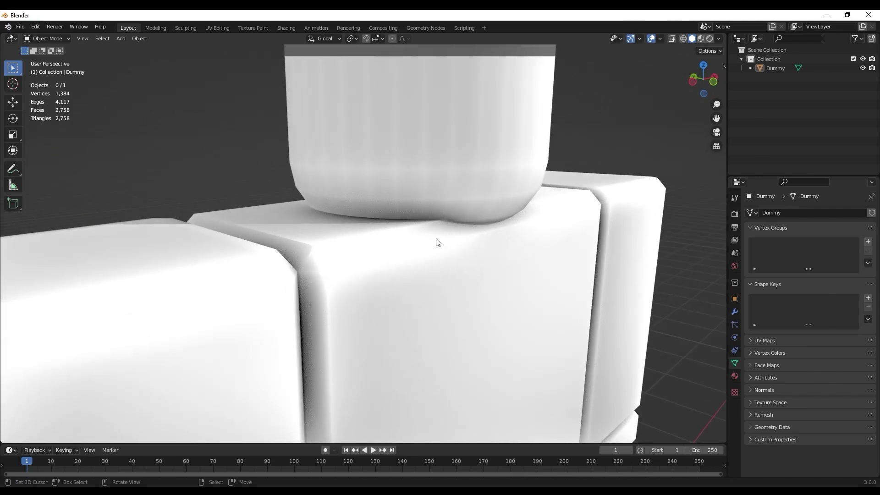
pyautogui.scroll(-6, 439, 241)
pyautogui.scroll(5, 439, 236)
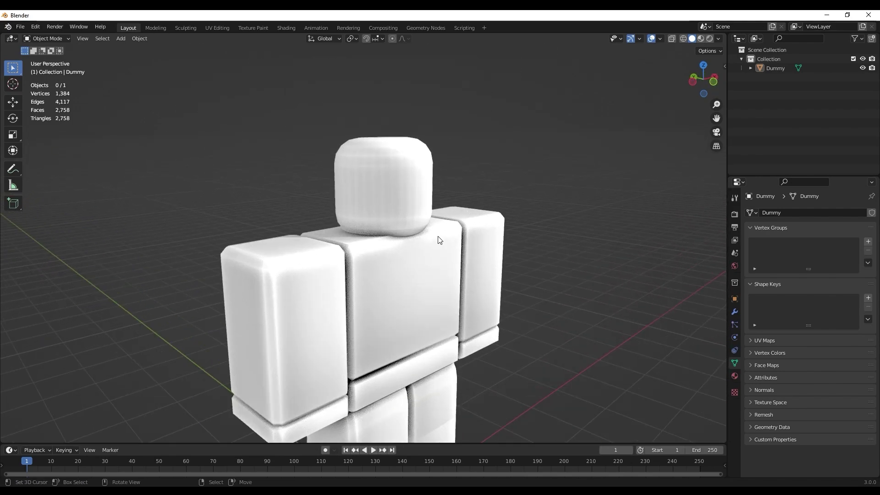
pyautogui.scroll(-5, 428, 237)
pyautogui.moveTo(428, 237); pyautogui.dragTo(408, 234, button='middle')
pyautogui.scroll(5, 386, 233)
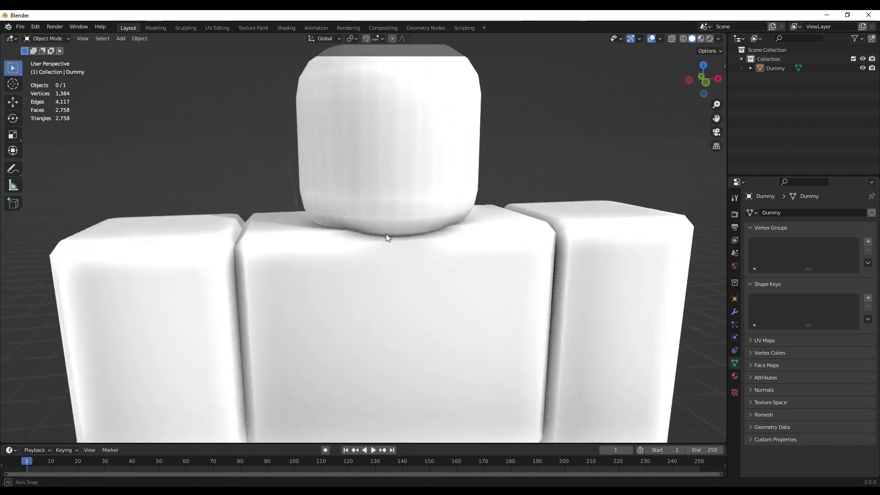
pyautogui.scroll(-3, 337, 221)
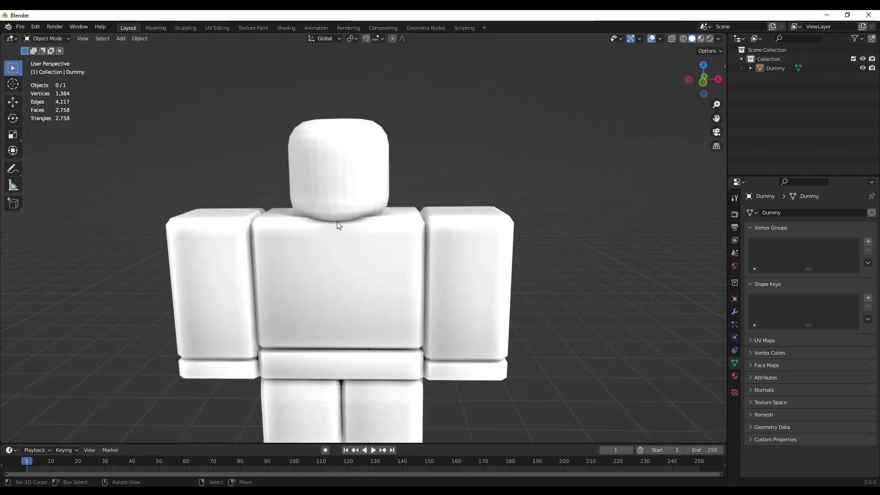
pyautogui.scroll(-2, 337, 222)
pyautogui.moveTo(419, 241); pyautogui.dragTo(437, 244, button='middle')
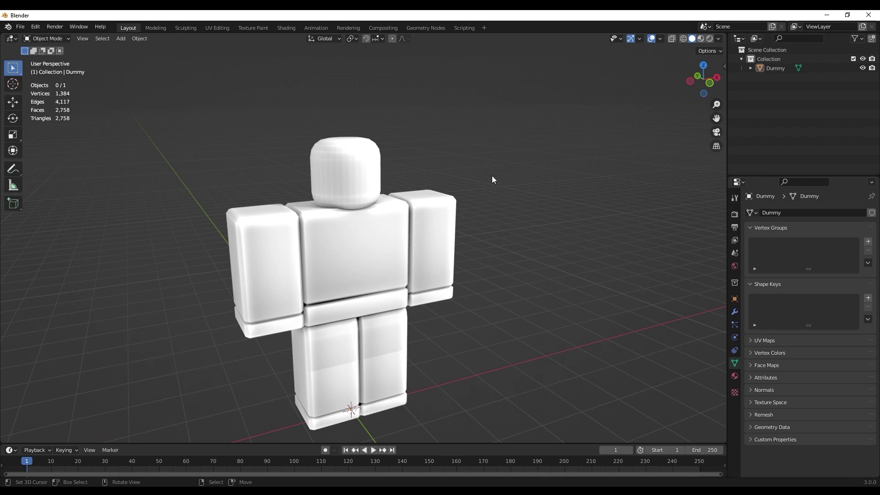
# Step: Add a mesh cylinder at the scene origin and delete it
pyautogui.hotkey('shift', 'a')
pyautogui.moveTo(449, 178)
pyautogui.hotkey('shift', 'a')
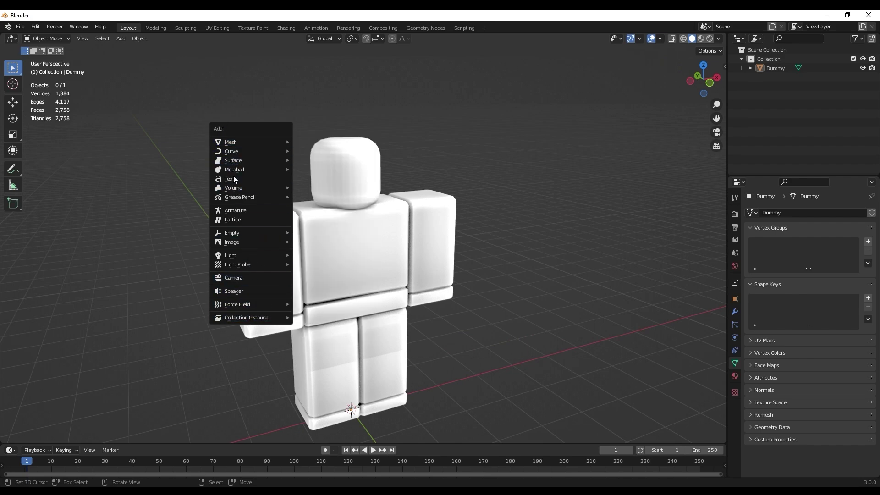
pyautogui.moveTo(238, 142)
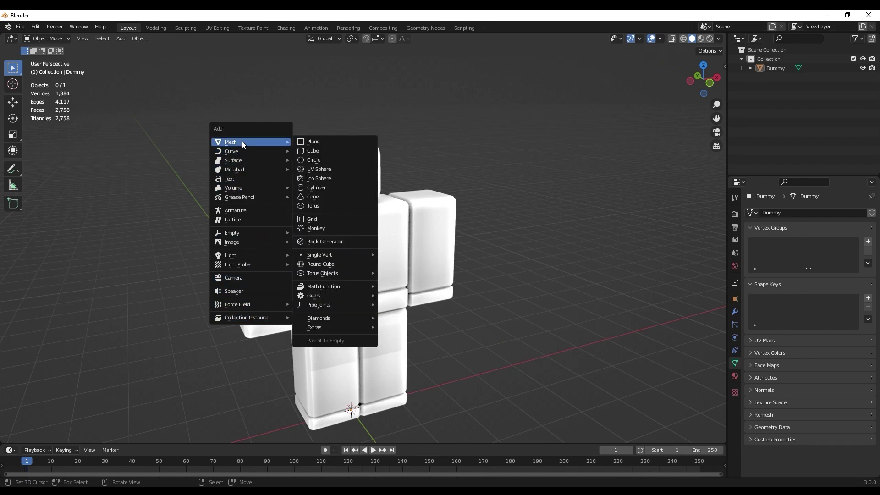
pyautogui.click(333, 188)
pyautogui.moveTo(333, 188); pyautogui.dragTo(382, 206, button='middle')
pyautogui.scroll(-4, 340, 220)
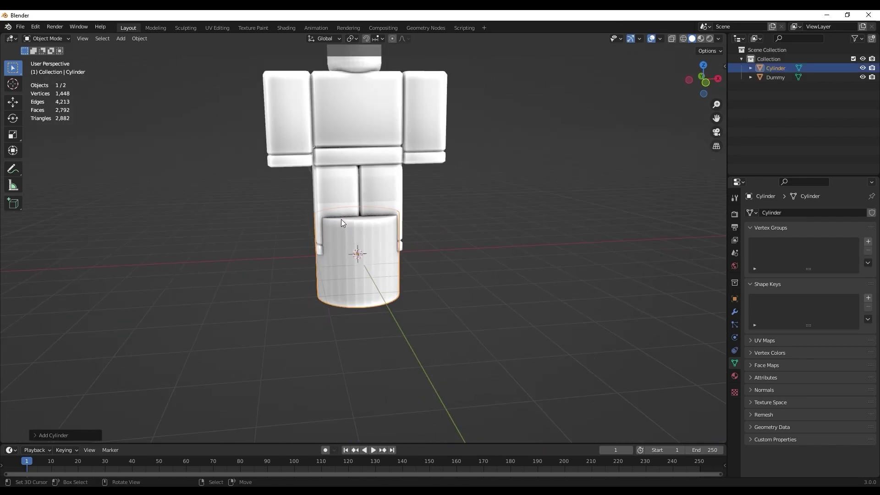
pyautogui.press('Delete')
pyautogui.scroll(-5, 535, 200)
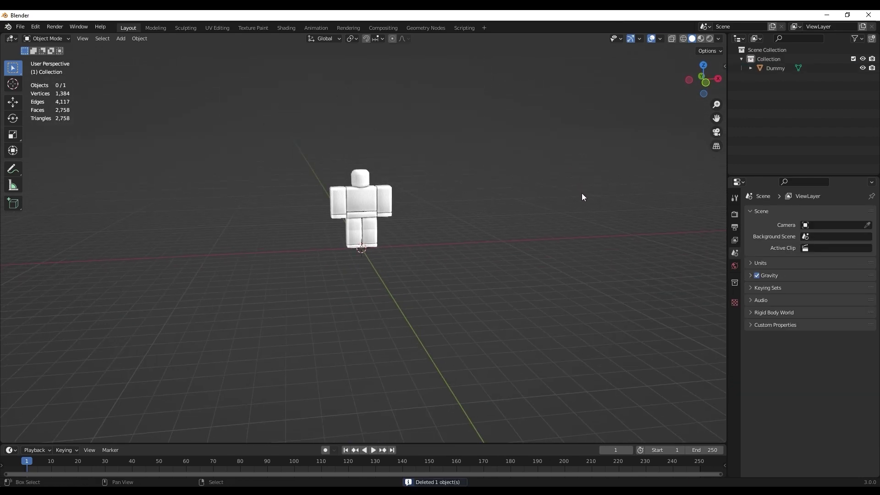
pyautogui.scroll(3, 583, 197)
pyautogui.hotkey('shift', 'a')
pyautogui.click(640, 227)
pyautogui.moveTo(604, 199); pyautogui.dragTo(494, 206, button='middle')
pyautogui.scroll(-3, 444, 208)
pyautogui.scroll(6, 458, 199)
pyautogui.scroll(-6, 340, 232)
pyautogui.press('Delete')
pyautogui.press('Home')
# Step: Add a mesh cylinder at the dummy's feet, expand its creation settings, select the dummy instead, and delete the cylinder
pyautogui.moveTo(452, 321); pyautogui.dragTo(375, 306, button='middle')
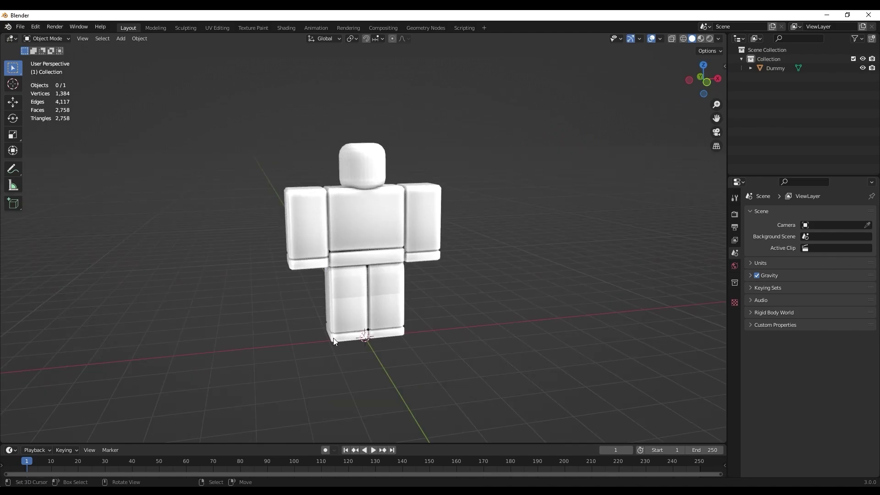
pyautogui.moveTo(334, 342); pyautogui.dragTo(372, 315, button='middle')
pyautogui.hotkey('shift', 'a')
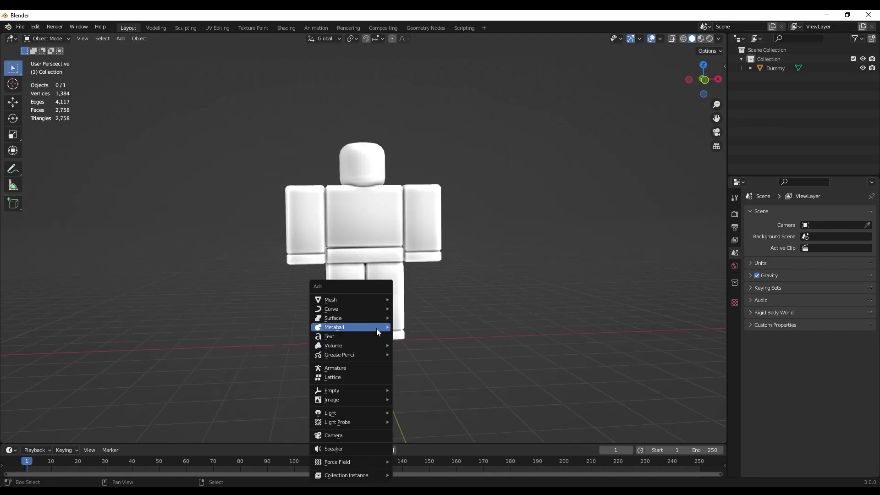
pyautogui.moveTo(354, 300)
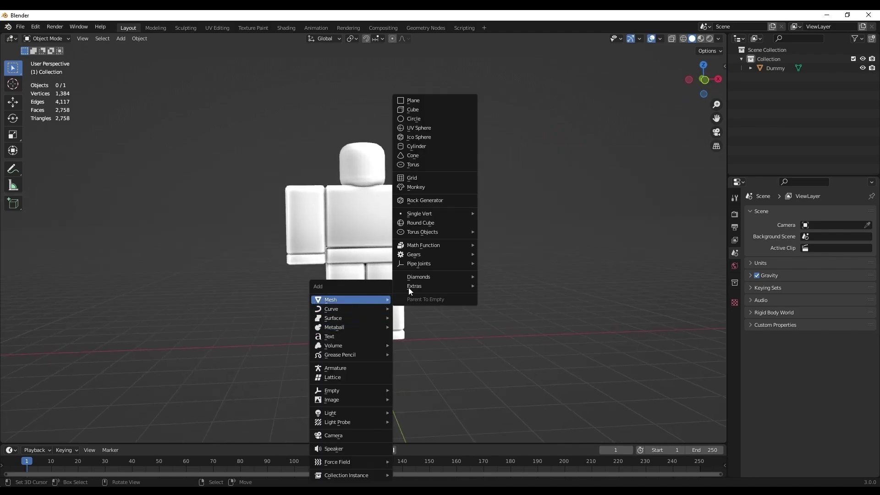
pyautogui.click(422, 145)
pyautogui.keyDown('shift'); pyautogui.moveTo(439, 261); pyautogui.dragTo(338, 228, button='middle'); pyautogui.keyUp('shift')
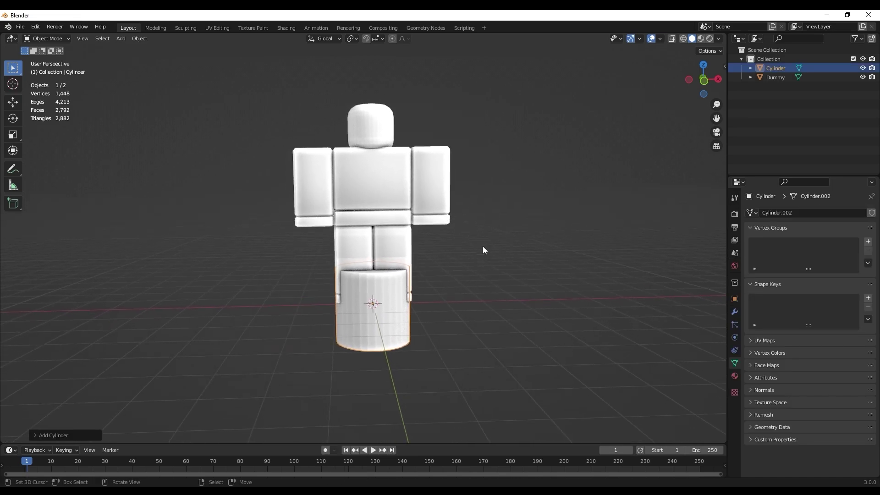
pyautogui.click(40, 435)
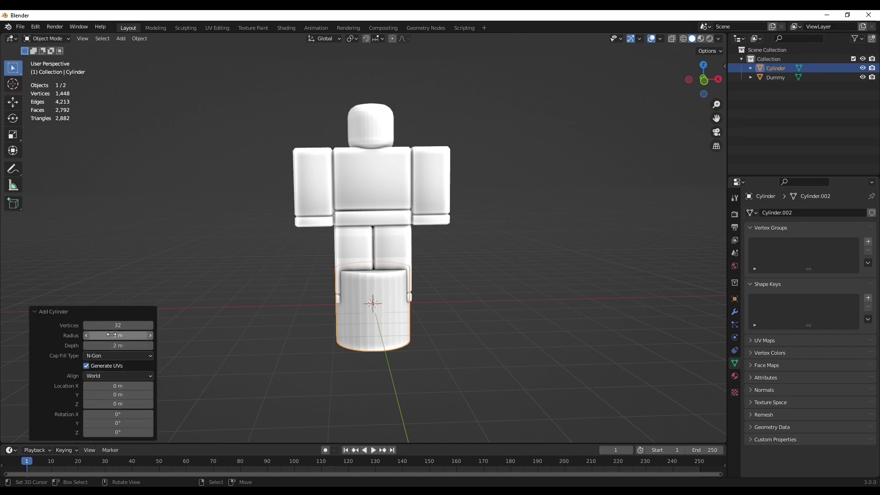
pyautogui.click(362, 218)
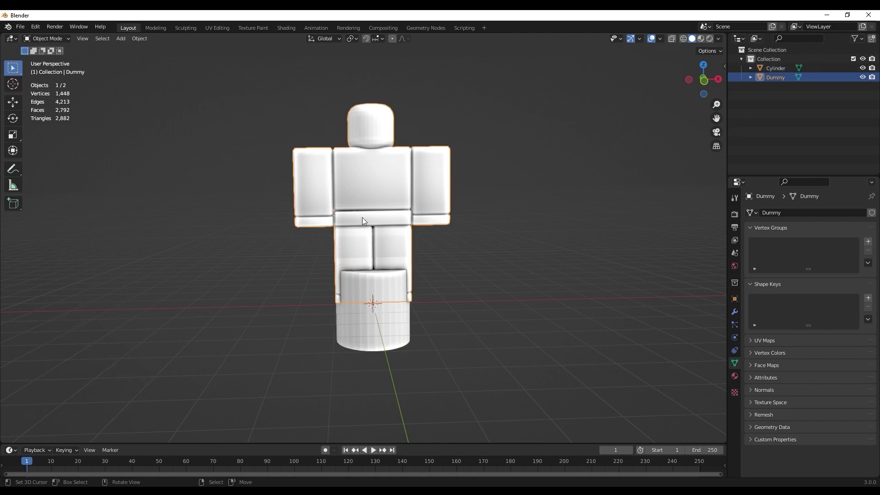
pyautogui.click(378, 334)
pyautogui.moveTo(412, 317)
pyautogui.mouseDown(button='middle')
pyautogui.moveTo(461, 309)
pyautogui.moveTo(408, 308)
pyautogui.mouseUp(button='middle')
pyautogui.press('Delete')
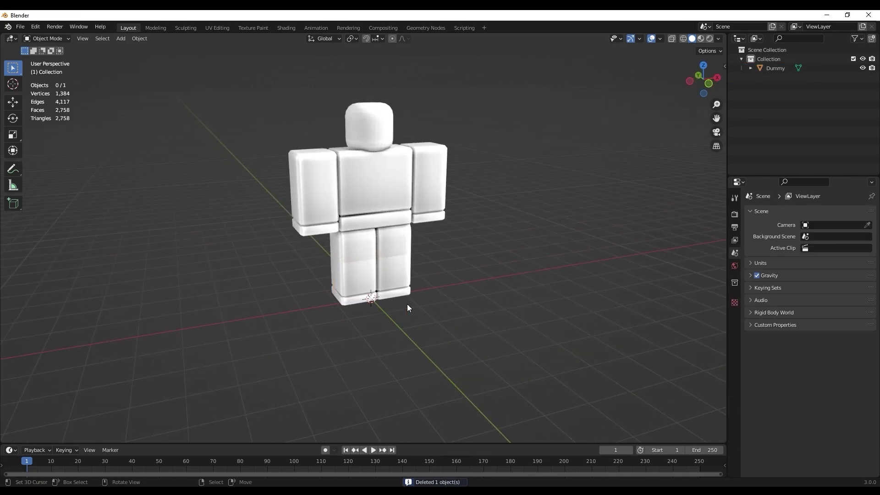
# Step: Add a mesh cylinder at the scene origin and keep its creation settings expanded
pyautogui.hotkey('shift', 'a')
pyautogui.moveTo(421, 299)
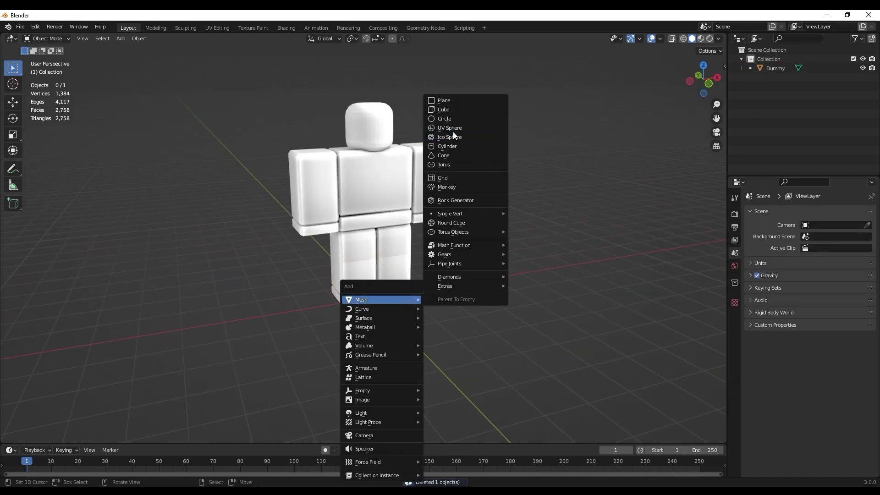
pyautogui.click(452, 145)
pyautogui.click(50, 312)
pyautogui.click(60, 435)
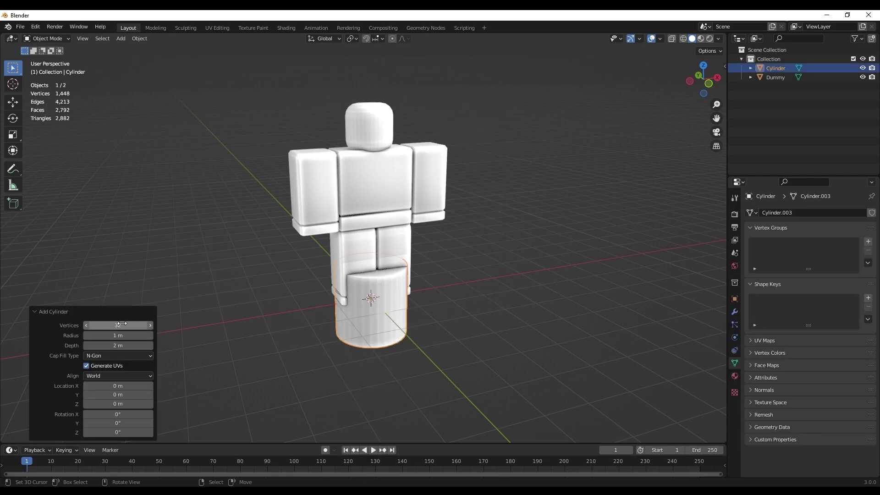
pyautogui.moveTo(298, 321); pyautogui.dragTo(404, 341, button='middle')
pyautogui.scroll(6, 445, 331)
pyautogui.moveTo(414, 290); pyautogui.dragTo(404, 294, button='middle')
# Step: Try low vertex counts such as 8, 3 and 5 on the new cylinder
pyautogui.click(91, 326)
pyautogui.write('8')
pyautogui.press('Return')
pyautogui.moveTo(91, 326); pyautogui.dragTo(75, 326)
pyautogui.scroll(-3, 338, 312)
pyautogui.moveTo(130, 324); pyautogui.dragTo(110, 324)
pyautogui.moveTo(376, 293); pyautogui.dragTo(461, 251, button='middle')
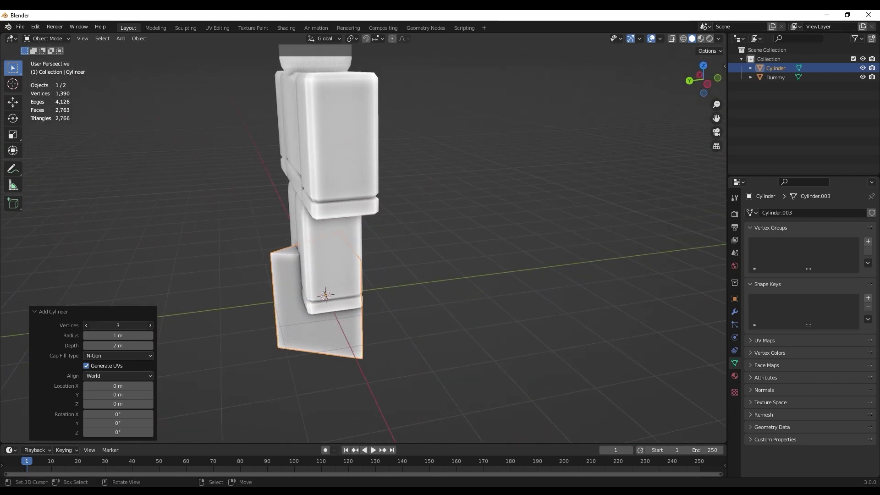
pyautogui.press('Return')
pyautogui.moveTo(192, 316); pyautogui.dragTo(328, 297, button='middle')
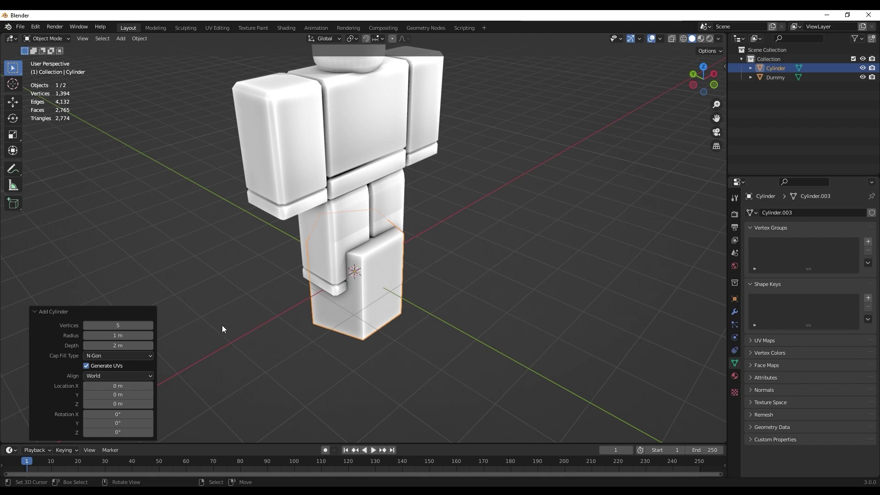
# Step: Try 49 vertices on the cylinder, and reduce the count to 8
pyautogui.moveTo(117, 326); pyautogui.dragTo(149, 328)
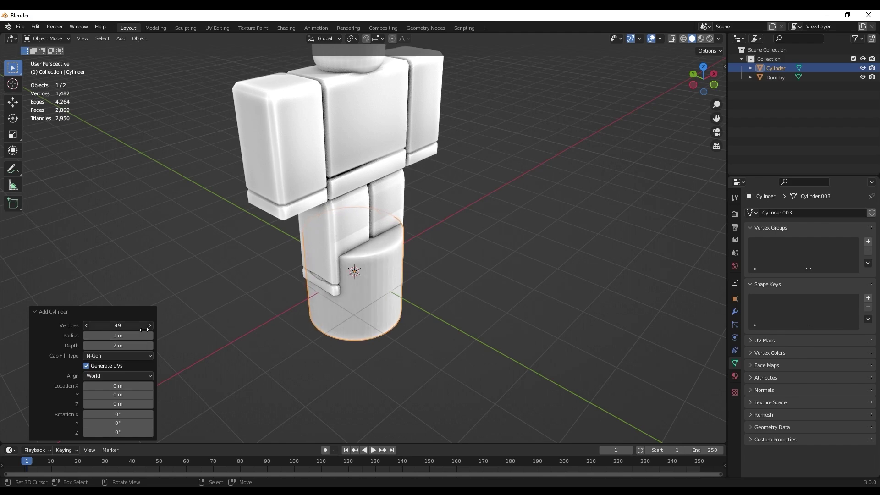
pyautogui.moveTo(139, 329); pyautogui.dragTo(95, 326)
pyautogui.moveTo(376, 336); pyautogui.dragTo(334, 304, button='middle')
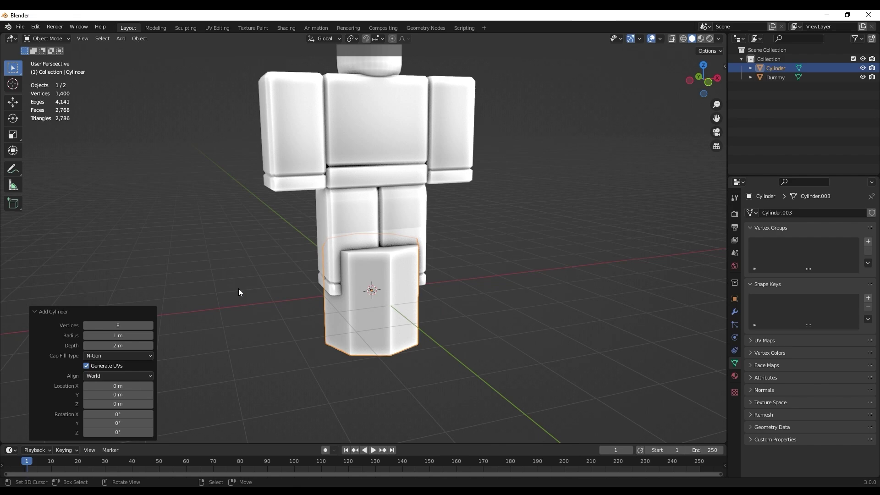
# Step: Set the cylinder's vertex count to 12
pyautogui.click(124, 326)
pyautogui.press('Return')
pyautogui.moveTo(314, 312); pyautogui.dragTo(95, 299, button='middle')
pyautogui.moveTo(113, 326); pyautogui.dragTo(120, 326)
pyautogui.moveTo(305, 302); pyautogui.dragTo(284, 307, button='middle')
pyautogui.scroll(5, 404, 256)
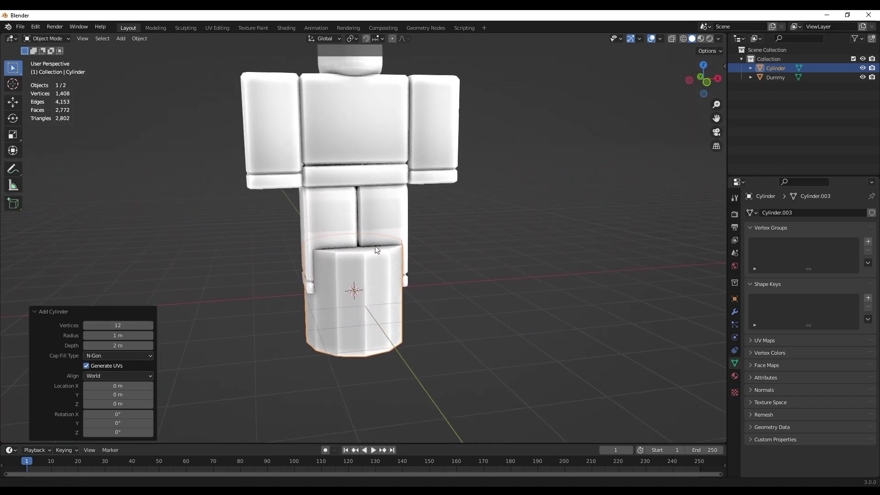
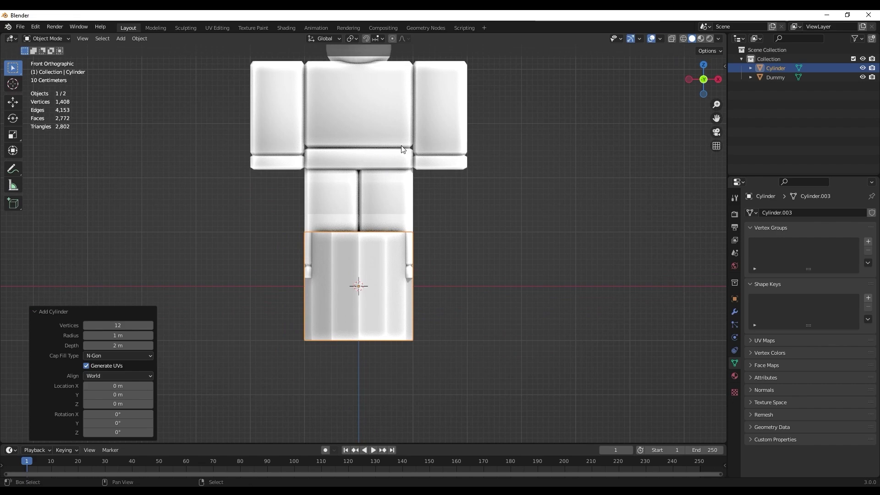
# Step: Examine the dummy and cylinder in the front, top and right orthographic views
pyautogui.keyDown('shift'); pyautogui.moveTo(393, 119); pyautogui.dragTo(372, 189, button='middle'); pyautogui.keyUp('shift')
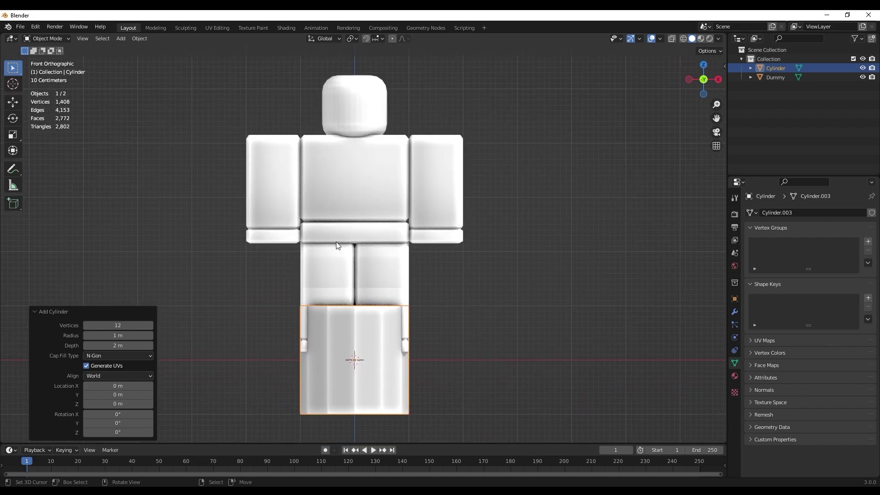
pyautogui.moveTo(315, 235); pyautogui.dragTo(377, 237, button='middle')
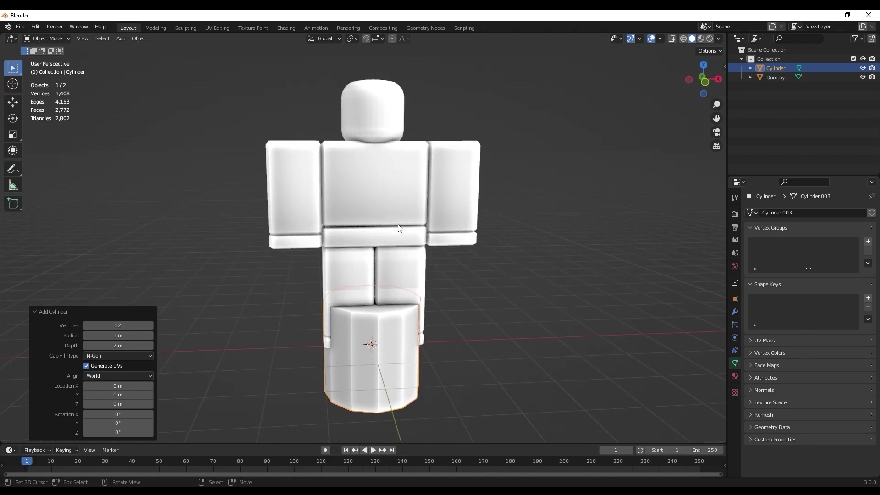
pyautogui.click(702, 79)
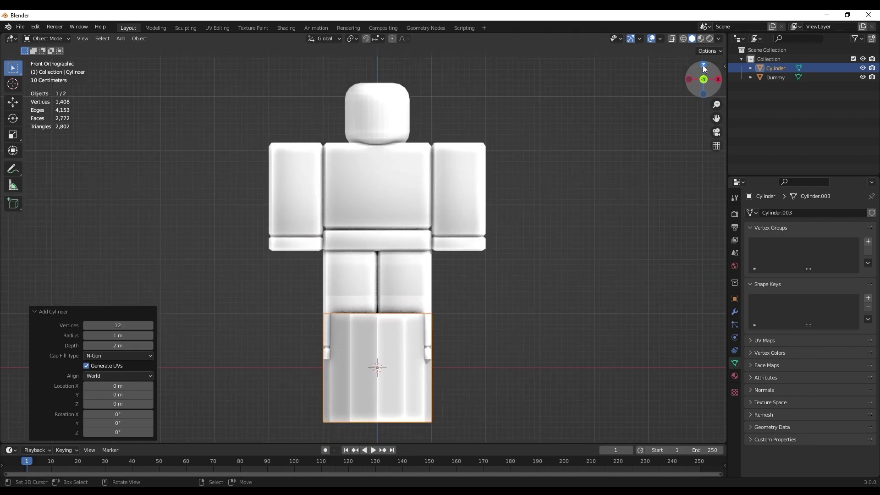
pyautogui.click(703, 66)
pyautogui.click(718, 79)
pyautogui.click(704, 81)
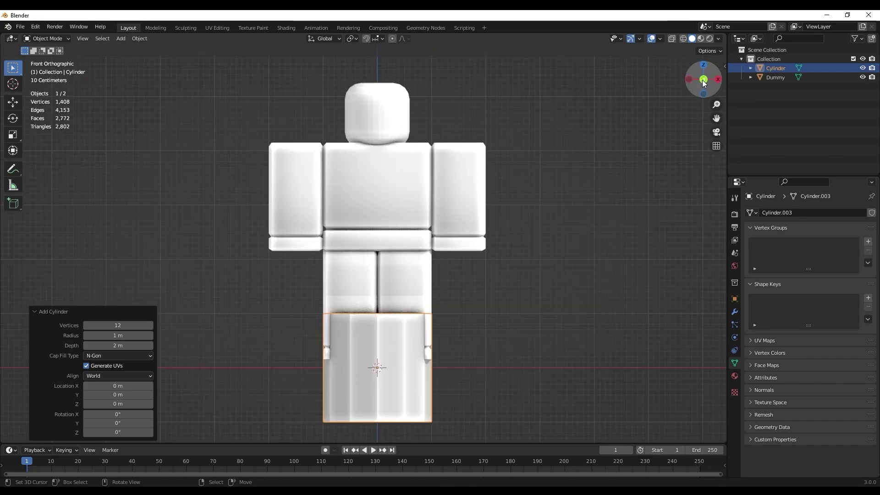
pyautogui.moveTo(486, 164); pyautogui.dragTo(476, 182, button='middle')
pyautogui.press('KP_1')
pyautogui.press('KP_3')
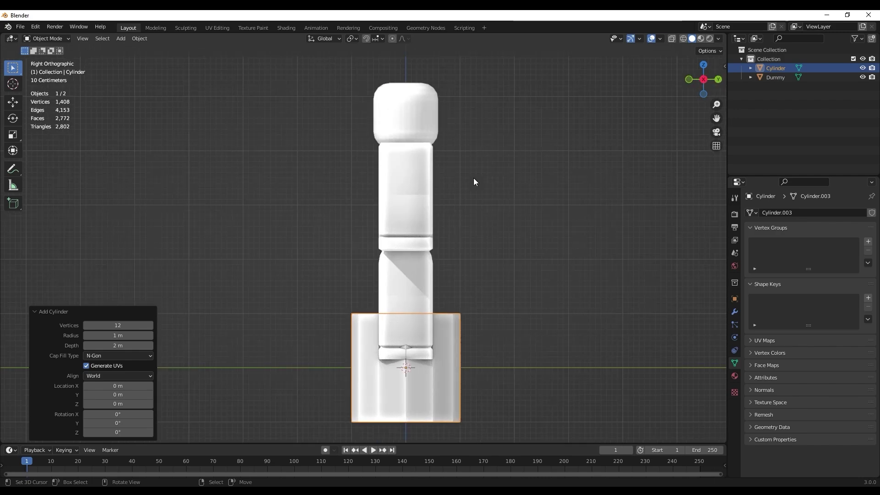
pyautogui.press('KP_7')
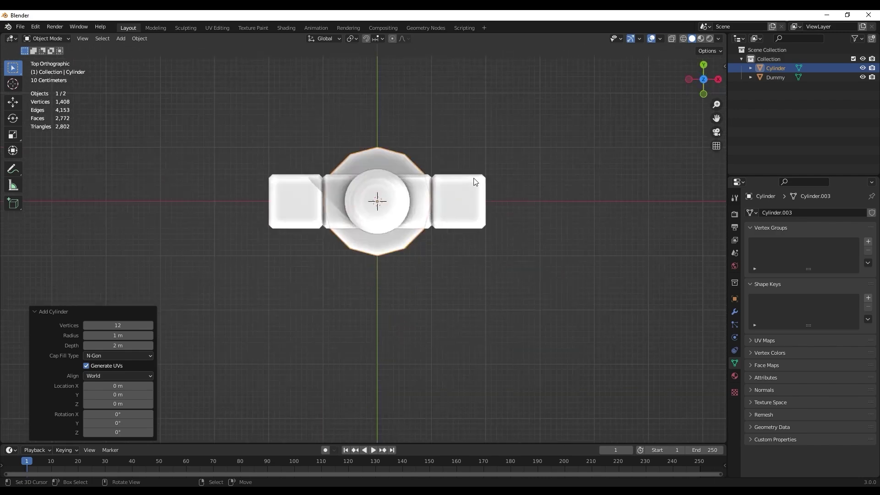
# Step: In the front orthographic view, raise the cylinder about 5.2 m along Z so it surrounds the dummy's head
pyautogui.moveTo(683, 111); pyautogui.dragTo(665, 101, button='middle')
pyautogui.click(709, 89)
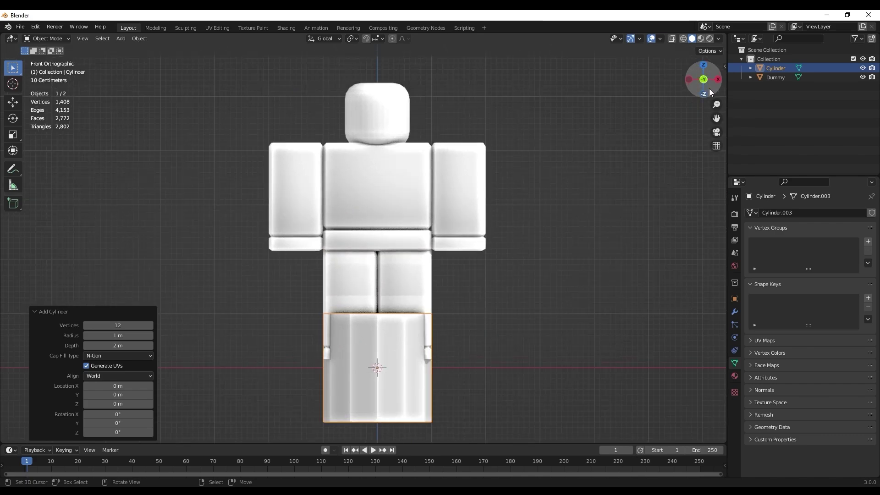
pyautogui.scroll(3, 451, 229)
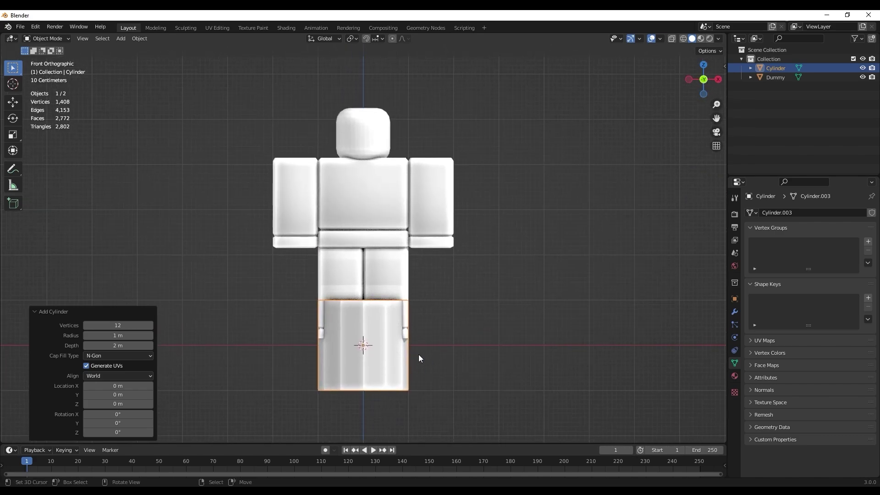
pyautogui.press('g')
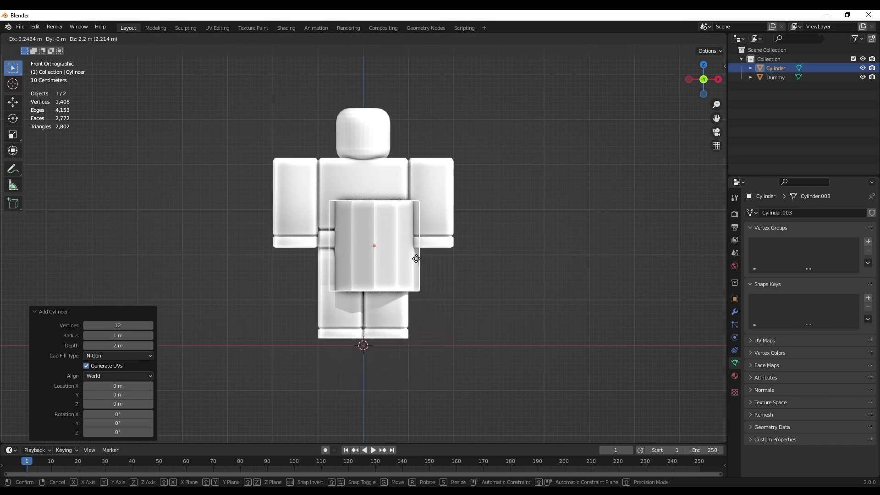
pyautogui.press('z')
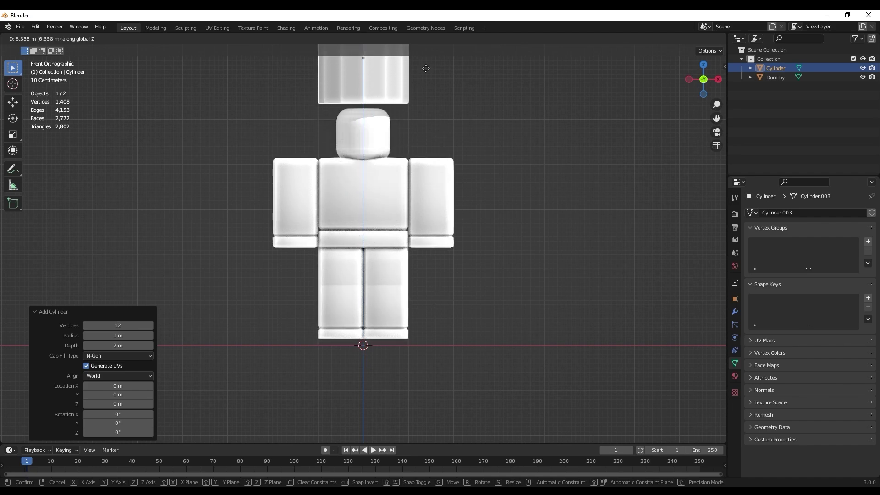
pyautogui.click(429, 115)
pyautogui.keyDown('shift'); pyautogui.moveTo(429, 114); pyautogui.dragTo(417, 189, button='middle'); pyautogui.keyUp('shift')
pyautogui.scroll(2, 418, 189)
# Step: Compare wireframe and solid shading on the cylinder and the head inside it
pyautogui.hotkey('shift', 'z')
pyautogui.scroll(5, 323, 141)
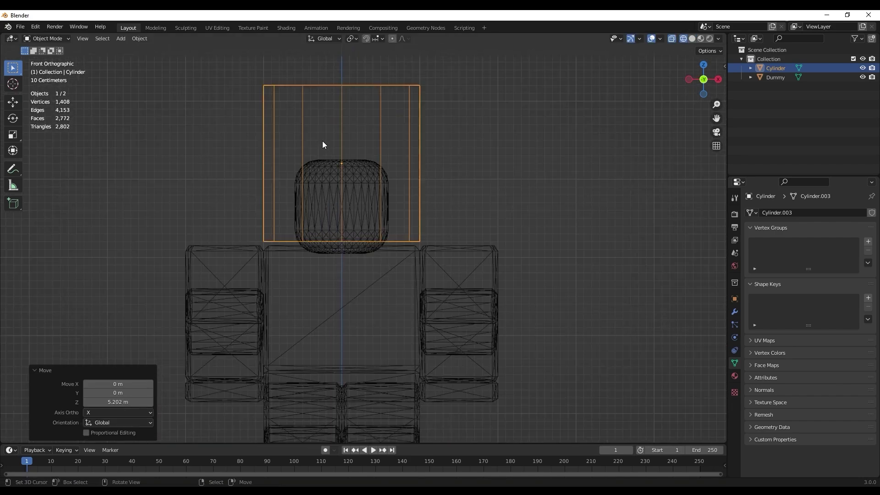
pyautogui.scroll(-1, 434, 163)
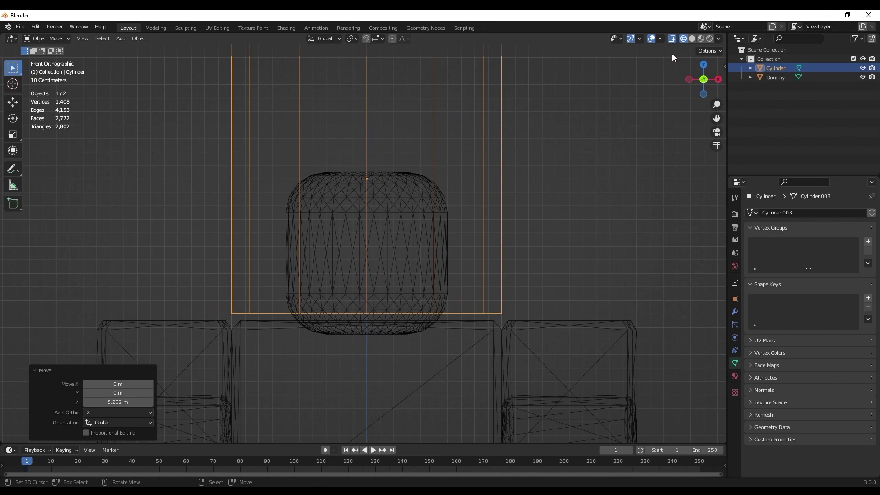
pyautogui.click(692, 39)
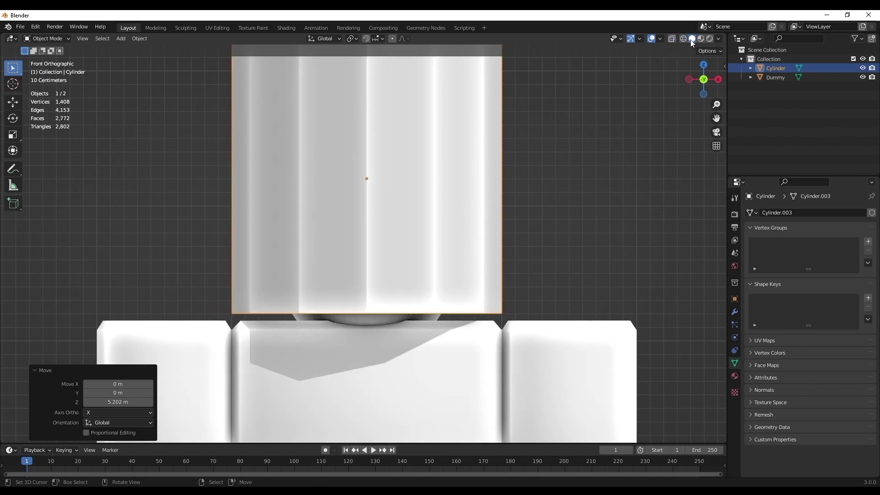
pyautogui.click(684, 39)
pyautogui.hotkey('shift', 'z')
pyautogui.click(686, 38)
pyautogui.click(693, 38)
pyautogui.click(683, 38)
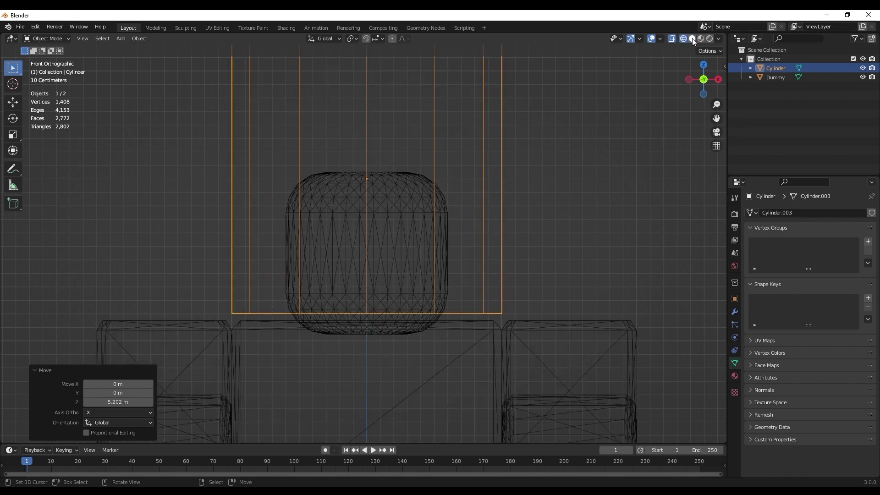
# Step: Compare the material preview and rendered shading modes on the cylinder, and return to wireframe
pyautogui.click(701, 39)
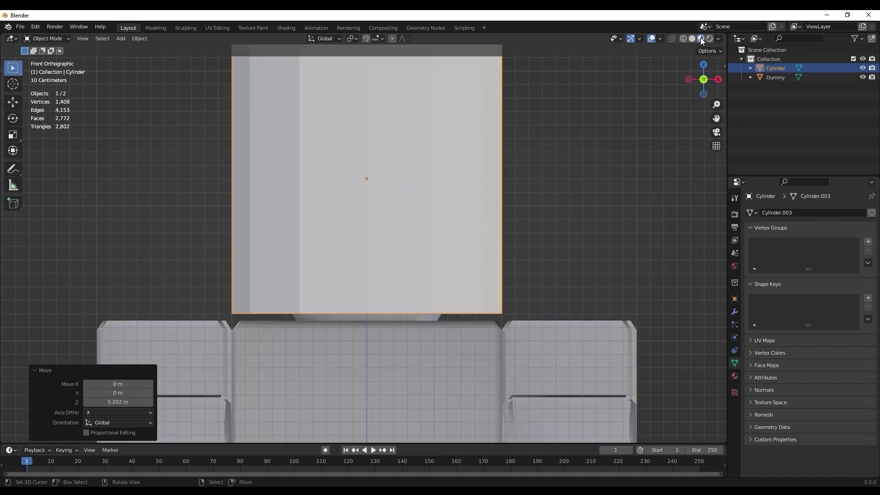
pyautogui.click(709, 39)
pyautogui.click(704, 39)
pyautogui.click(710, 39)
pyautogui.click(702, 40)
pyautogui.click(693, 39)
pyautogui.click(683, 39)
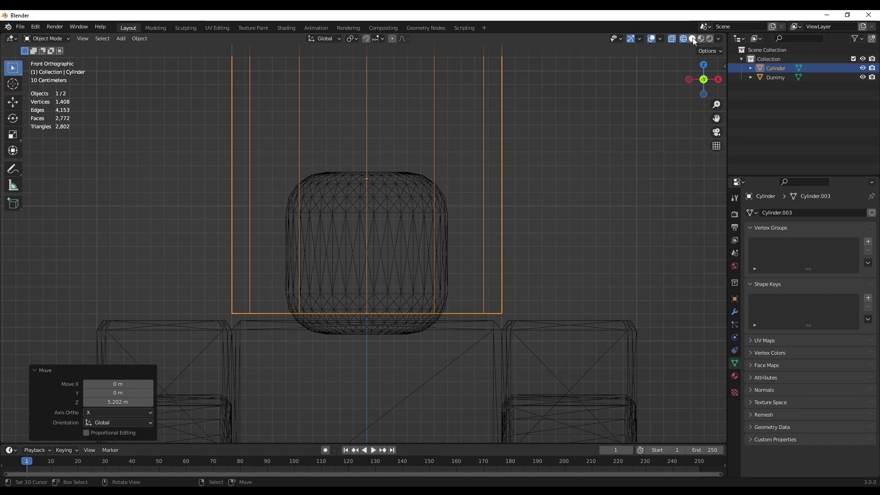
# Step: In wireframe, raise the cylinder another 0.049 m along Z at the top of the head, and return to solid shading
pyautogui.scroll(2, 405, 215)
pyautogui.scroll(2, 404, 214)
pyautogui.press('g')
pyautogui.press('z')
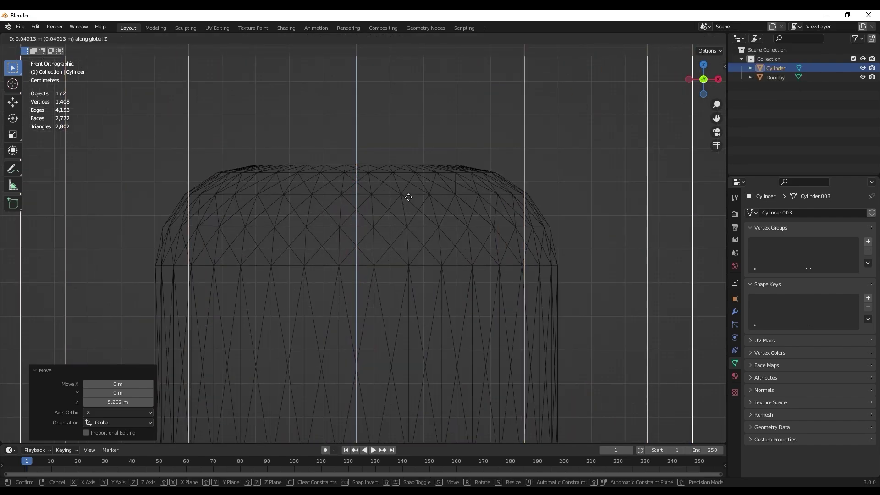
pyautogui.click(408, 197)
pyautogui.scroll(-5, 408, 197)
pyautogui.hotkey('shift', 'z')
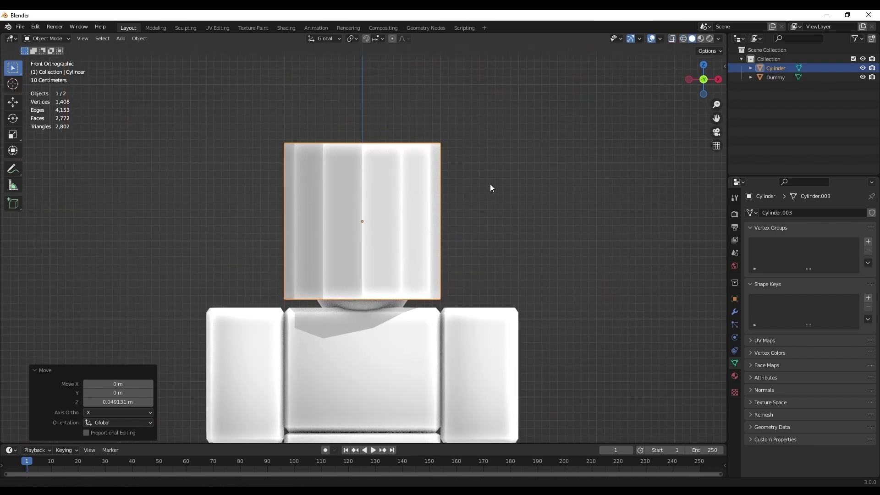
pyautogui.scroll(-4, 563, 186)
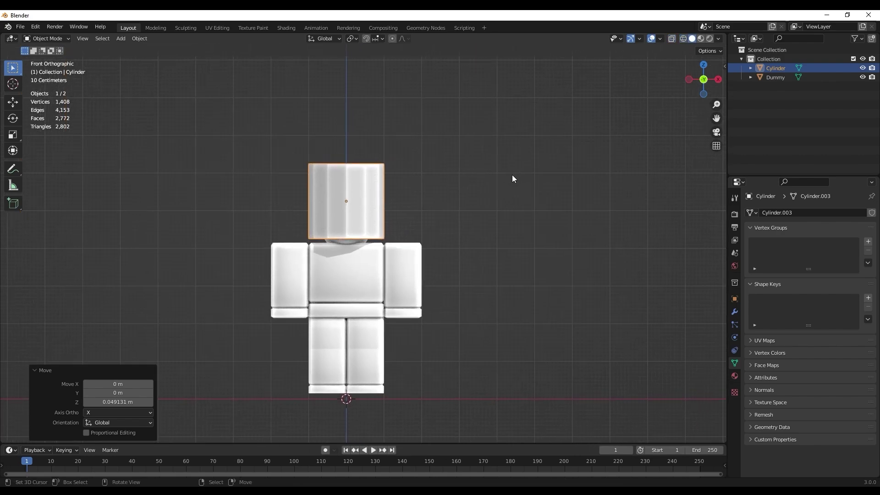
# Step: Switch to the top hat picture in Snip & Sketch and outline and hatch the hat's brim in red pen
pyautogui.hotkey('alt', 'Tab')
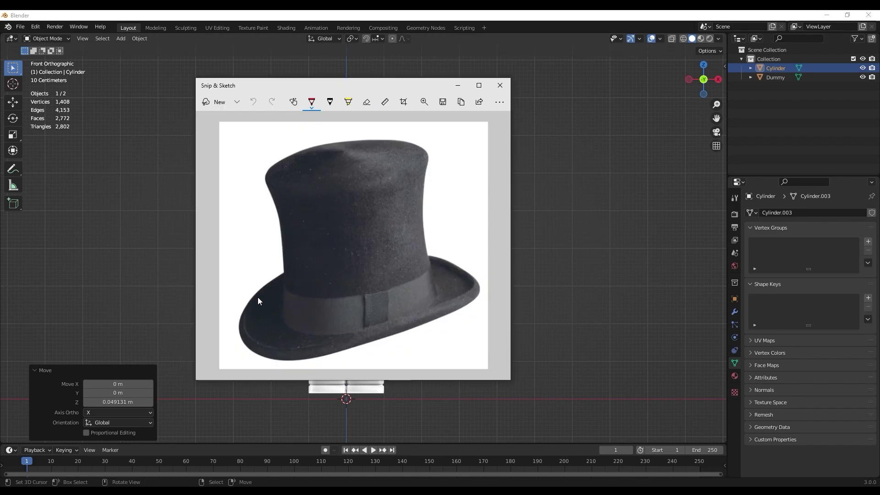
pyautogui.moveTo(254, 291)
pyautogui.mouseDown()
pyautogui.moveTo(232, 335)
pyautogui.moveTo(242, 349)
pyautogui.moveTo(265, 360)
pyautogui.moveTo(319, 358)
pyautogui.moveTo(451, 326)
pyautogui.moveTo(475, 305)
pyautogui.moveTo(477, 277)
pyautogui.mouseUp()
pyautogui.moveTo(425, 252)
pyautogui.mouseDown()
pyautogui.moveTo(305, 264)
pyautogui.moveTo(250, 288)
pyautogui.moveTo(281, 267)
pyautogui.mouseUp()
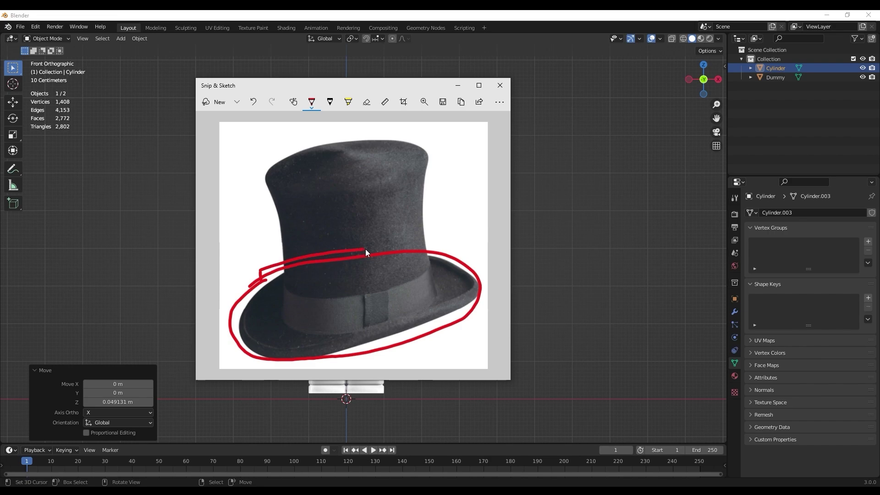
pyautogui.moveTo(453, 252)
pyautogui.mouseDown()
pyautogui.moveTo(478, 276)
pyautogui.moveTo(468, 305)
pyautogui.moveTo(364, 343)
pyautogui.mouseUp()
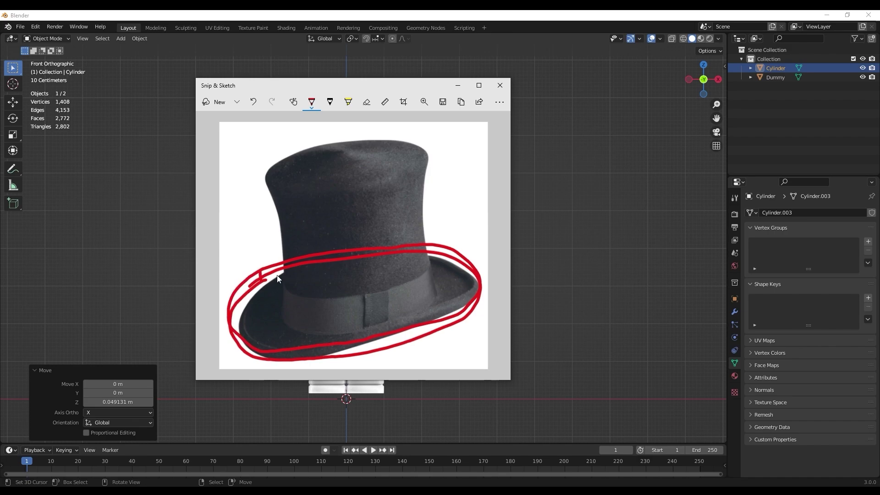
pyautogui.moveTo(295, 351); pyautogui.dragTo(372, 344)
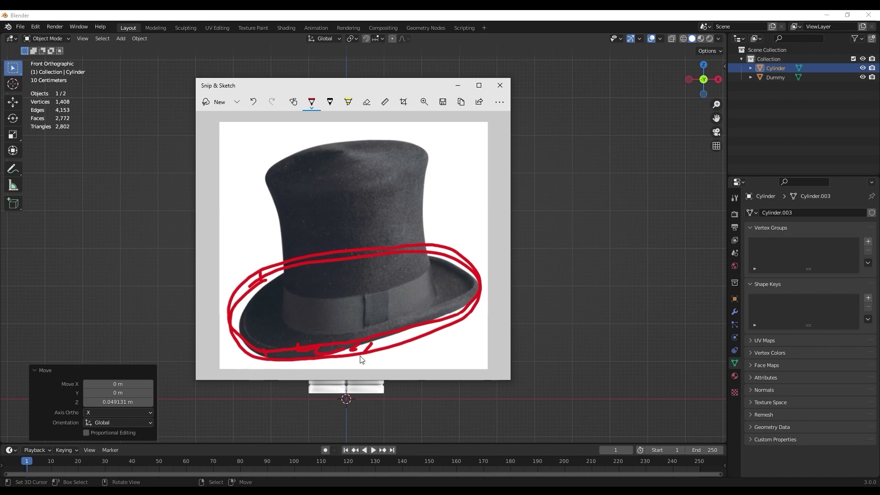
pyautogui.moveTo(232, 330)
pyautogui.mouseDown()
pyautogui.moveTo(323, 256)
pyautogui.moveTo(385, 254)
pyautogui.mouseUp()
pyautogui.moveTo(316, 342); pyautogui.dragTo(453, 265)
pyautogui.moveTo(438, 313); pyautogui.dragTo(503, 269)
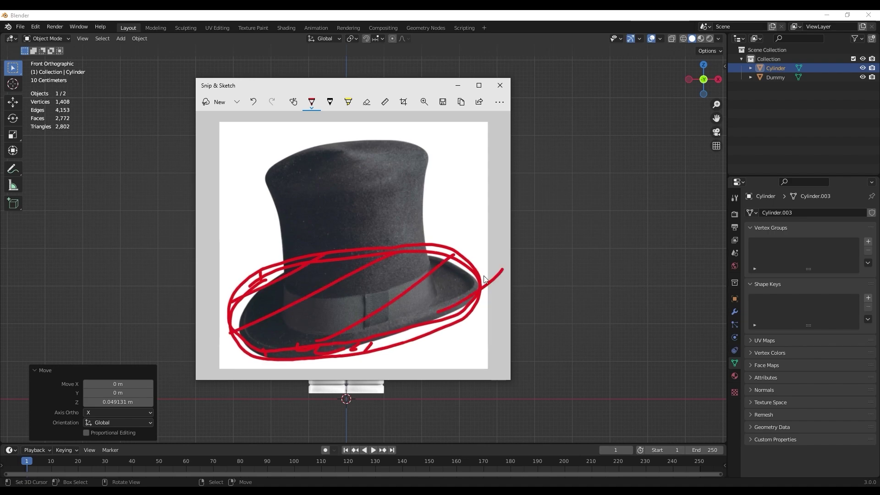
# Step: Switch back to Blender and flatten the cylinder into a brim disc by scaling it to 0.130 along Z
pyautogui.click(555, 278)
pyautogui.scroll(4, 431, 238)
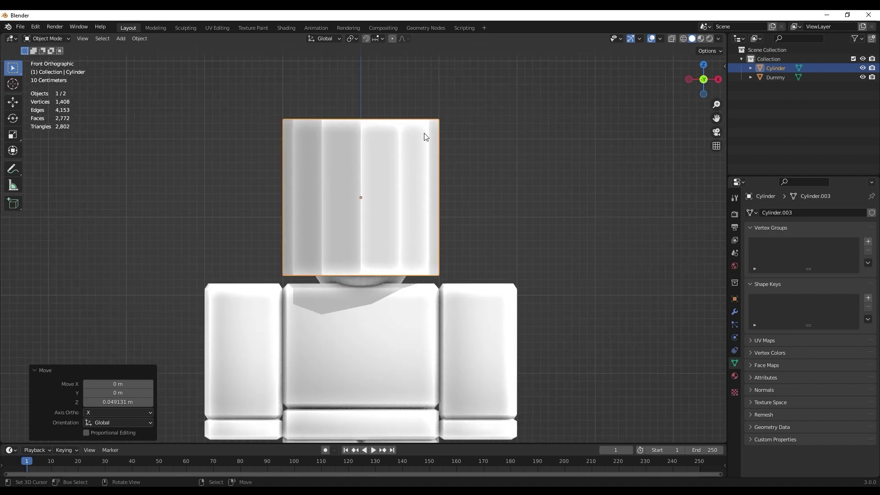
pyautogui.click(433, 127)
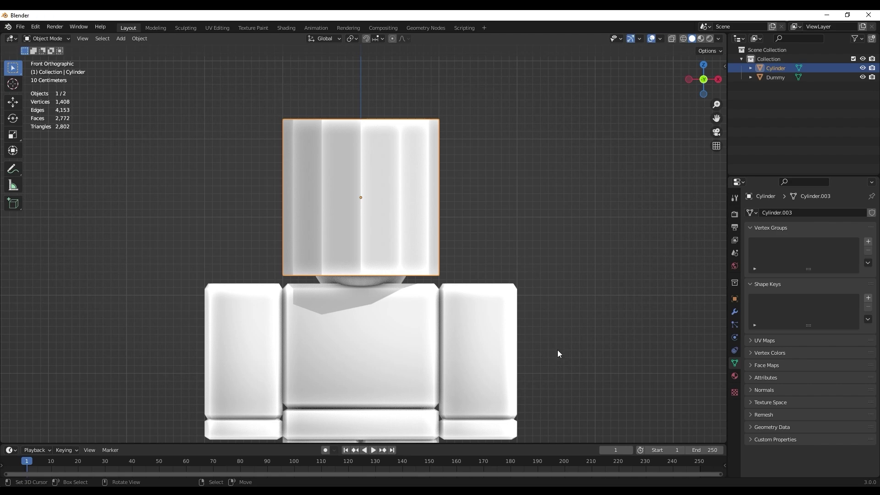
pyautogui.press('s')
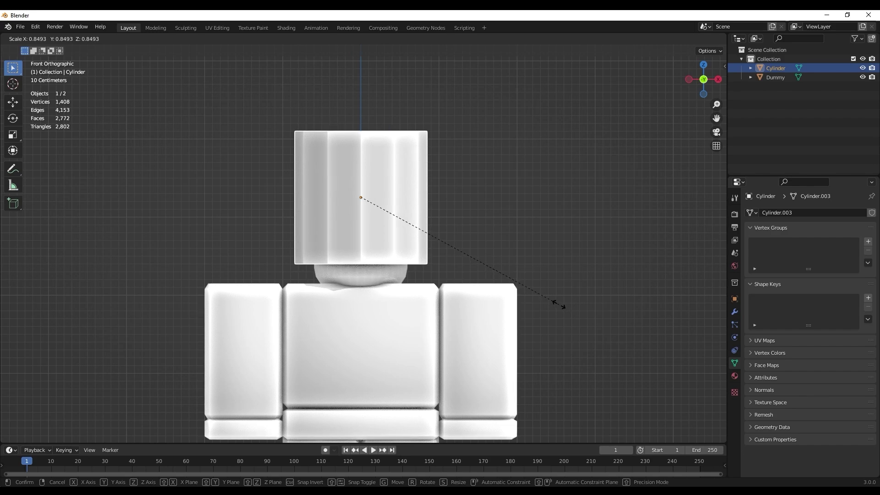
pyautogui.press('z')
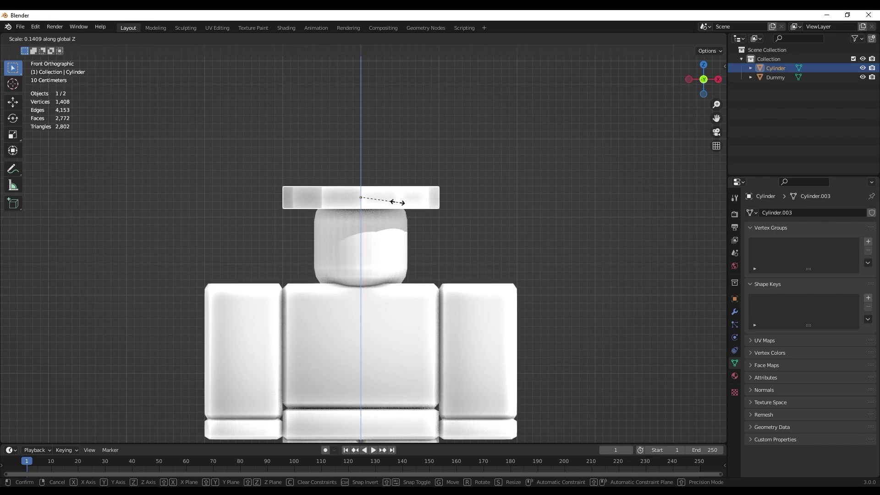
pyautogui.click(395, 201)
pyautogui.scroll(1, 399, 200)
pyautogui.moveTo(399, 200)
pyautogui.mouseDown(button='middle')
pyautogui.moveTo(417, 200)
pyautogui.moveTo(401, 199)
pyautogui.mouseUp(button='middle')
pyautogui.scroll(3, 442, 179)
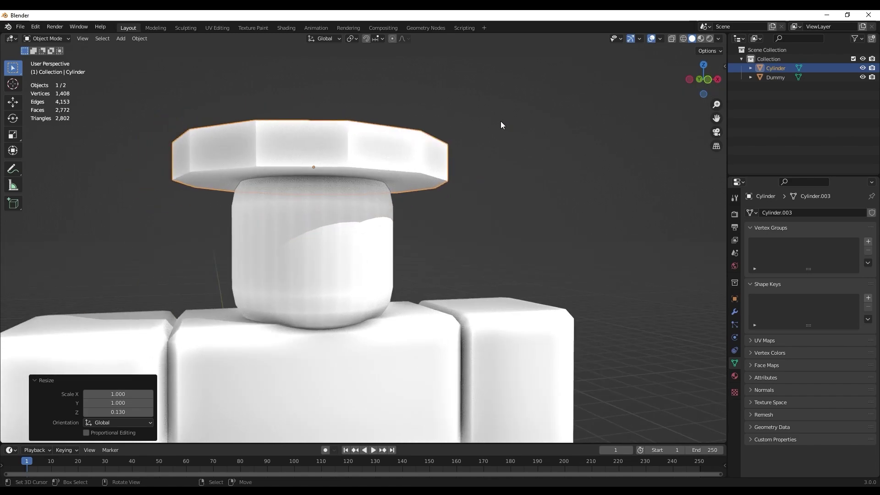
# Step: In the front view, scale the brim disc uniformly to 0.725 so it is slightly wider than the head
pyautogui.click(700, 79)
pyautogui.scroll(1, 529, 151)
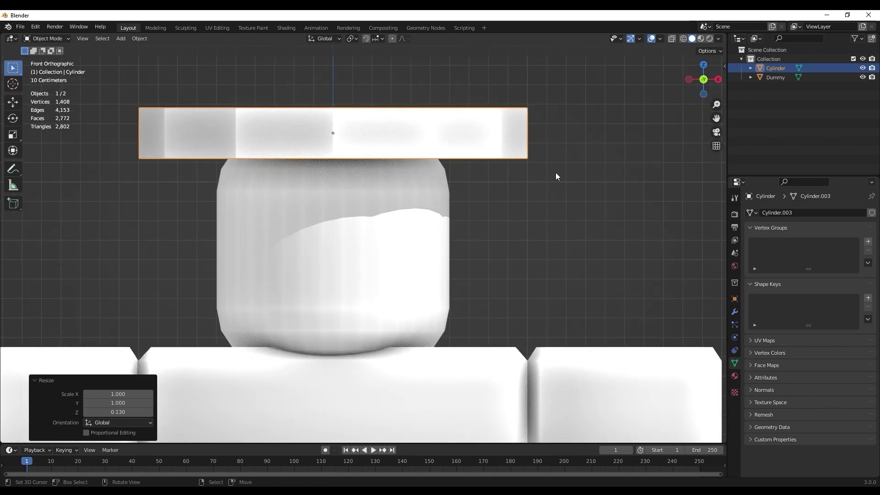
pyautogui.press('s')
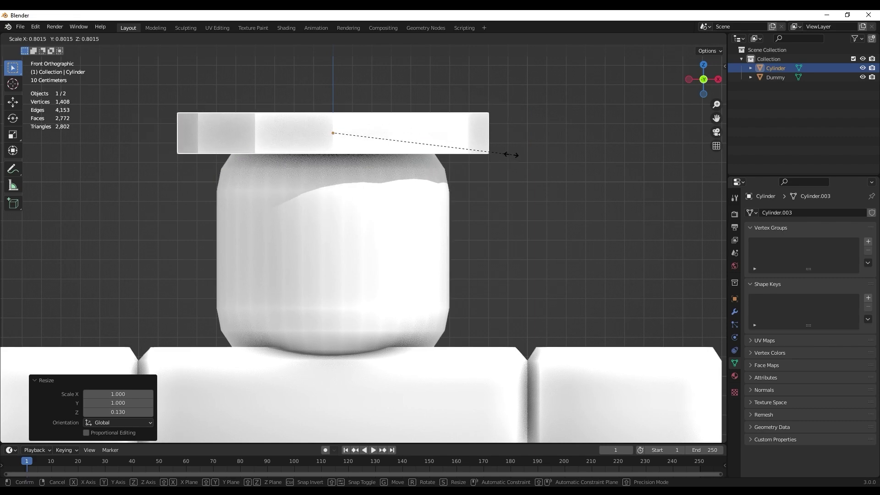
pyautogui.click(490, 148)
pyautogui.moveTo(134, 144); pyautogui.dragTo(251, 198, button='middle')
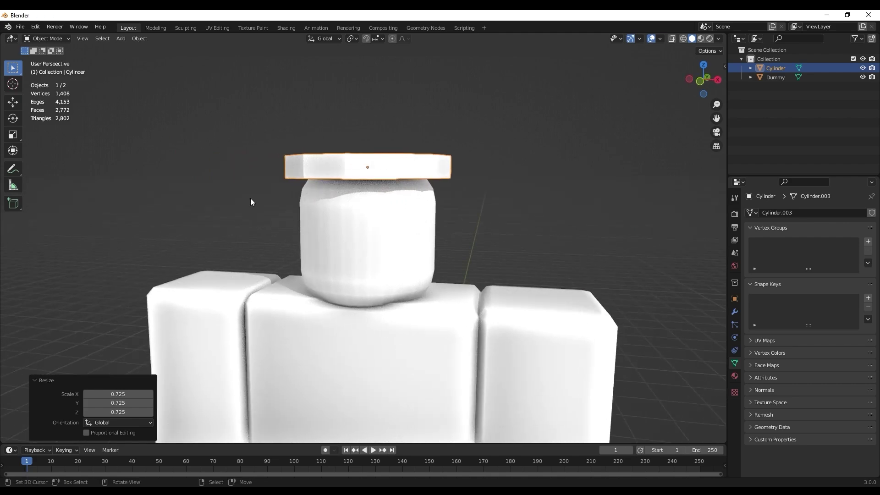
# Step: Try to enlarge the brim disc to about three times its size, and undo the scaling
pyautogui.press('s')
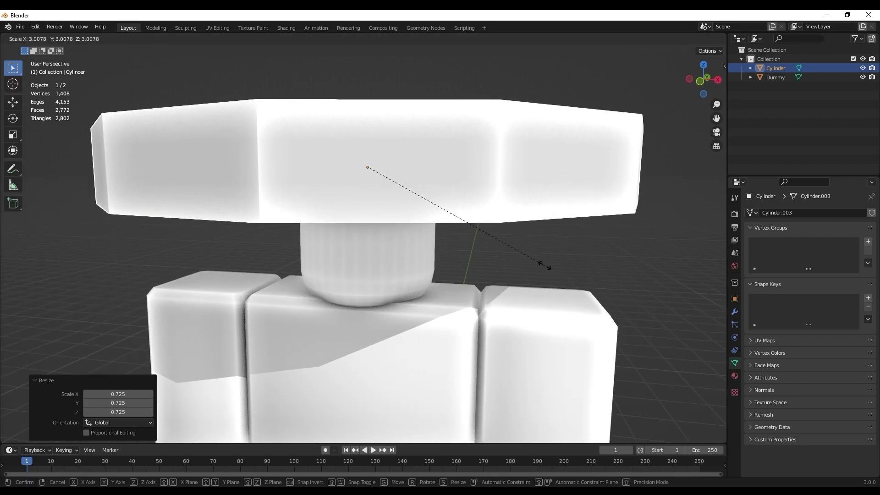
pyautogui.click(545, 265)
pyautogui.moveTo(545, 265); pyautogui.dragTo(475, 249, button='middle')
pyautogui.hotkey('ctrl', 'z')
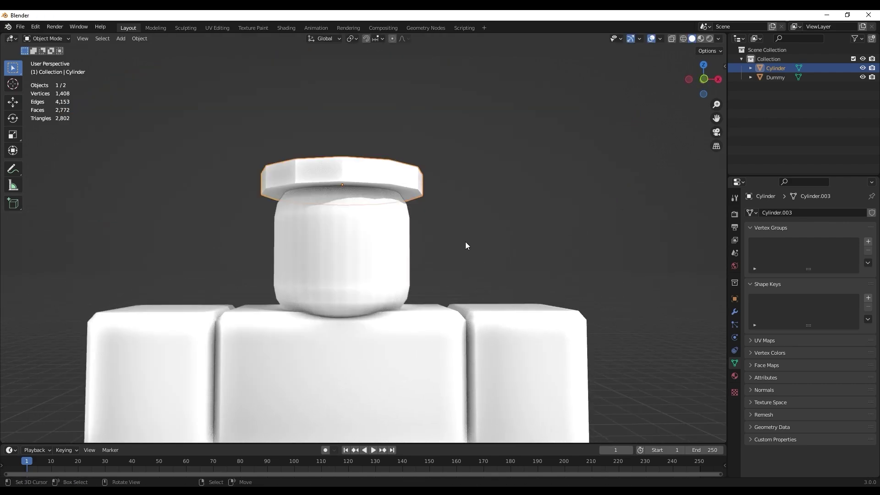
# Step: In the front view, lower the brim disc along Z until the top of the head pokes through, and deselect everything
pyautogui.moveTo(706, 83); pyautogui.dragTo(700, 79)
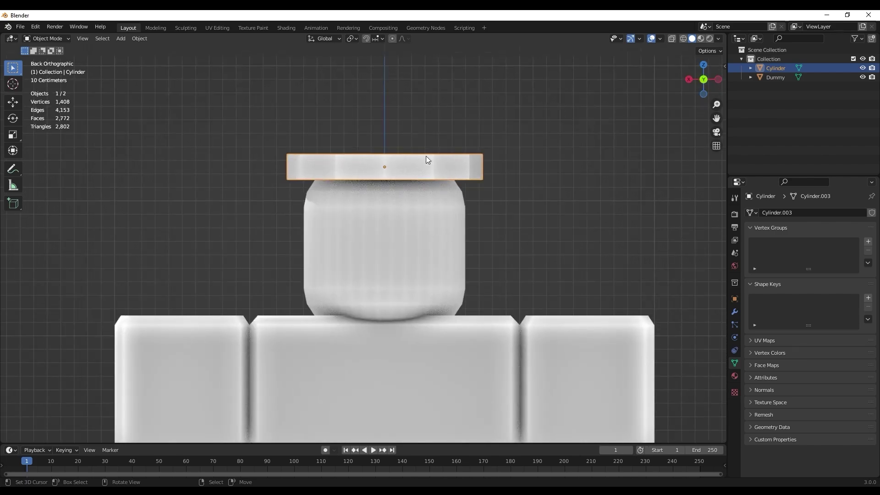
pyautogui.scroll(2, 458, 159)
pyautogui.keyDown('alt'); pyautogui.moveTo(494, 159); pyautogui.dragTo(429, 198, button='middle'); pyautogui.keyUp('alt')
pyautogui.scroll(2, 434, 174)
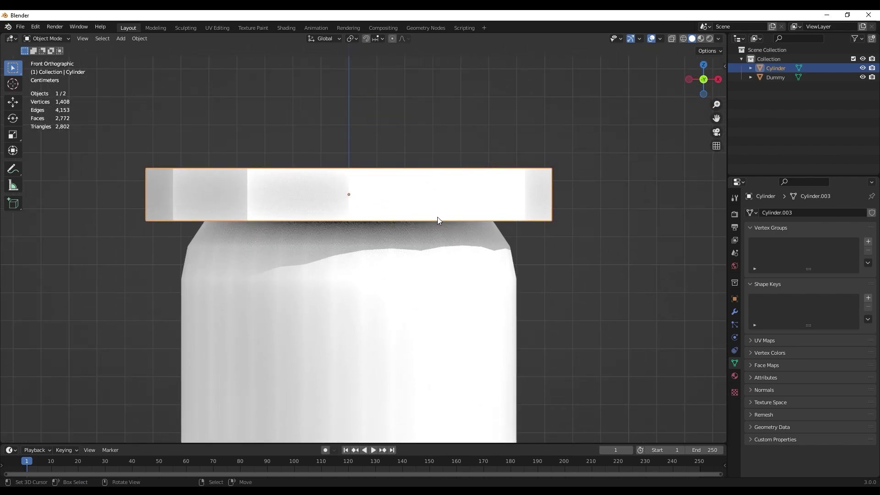
pyautogui.press('g')
pyautogui.press('z')
pyautogui.click(475, 290)
pyautogui.moveTo(446, 249); pyautogui.dragTo(439, 301, button='middle')
pyautogui.hotkey('alt', 'a')
pyautogui.scroll(-6, 403, 232)
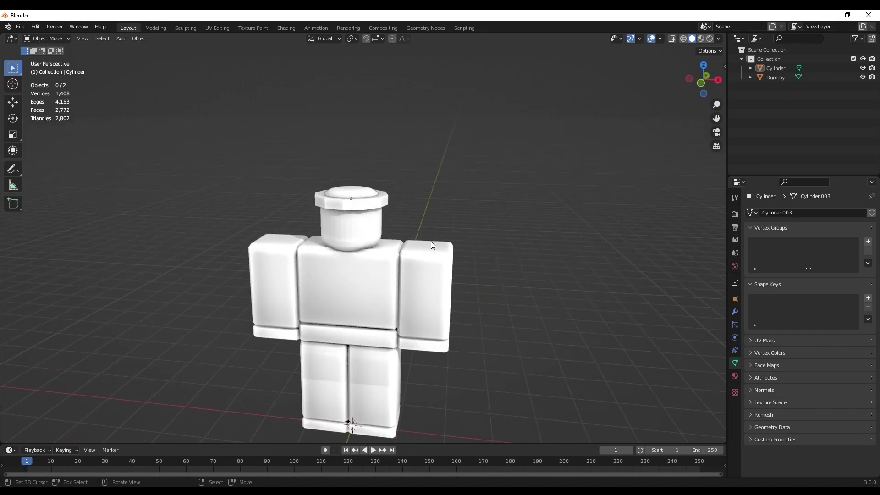
# Step: Try to move the dummy and the brim disc apart as separate objects, and undo both moves and the selection
pyautogui.click(351, 250)
pyautogui.press('g')
pyautogui.click(273, 258)
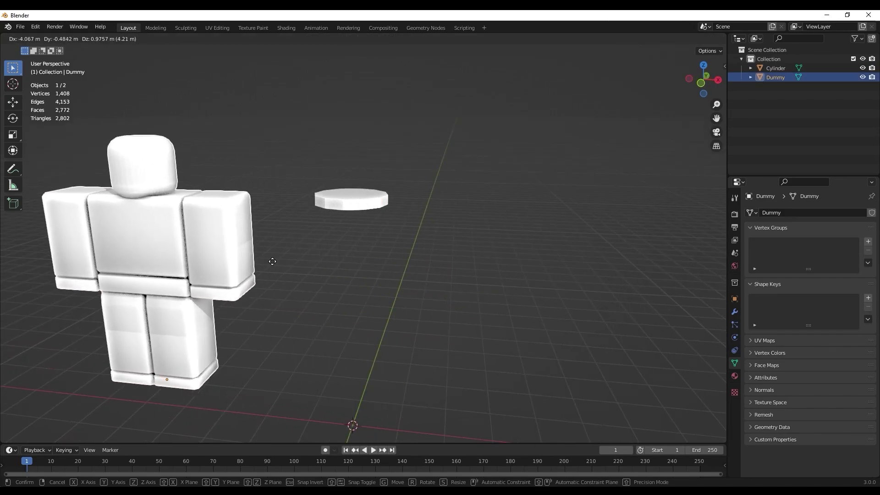
pyautogui.click(362, 200)
pyautogui.press('g')
pyautogui.click(508, 158)
pyautogui.hotkey('ctrl', 'z')
pyautogui.hotkey('ctrl', 'z')
pyautogui.hotkey('ctrl', 'z')
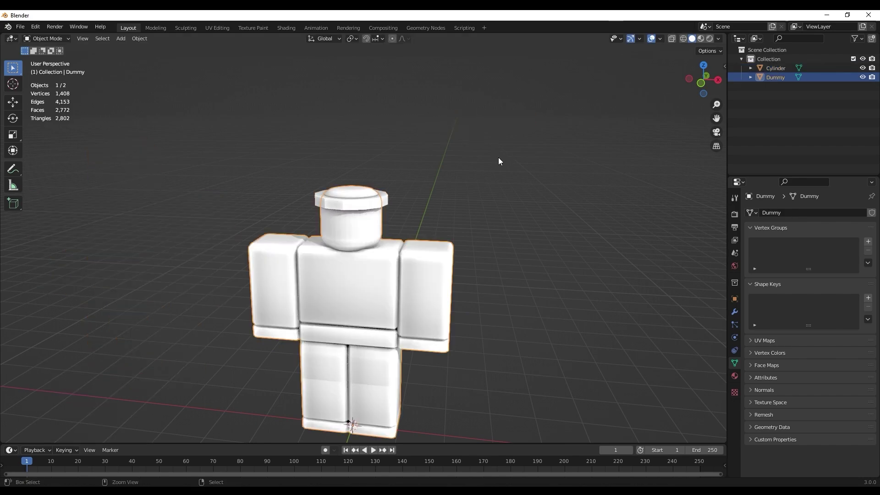
pyautogui.hotkey('ctrl', 'z')
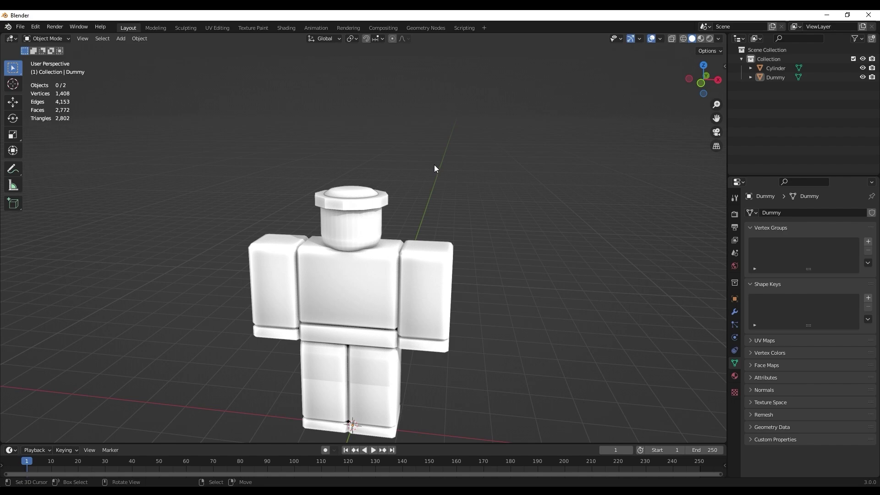
pyautogui.scroll(4, 436, 183)
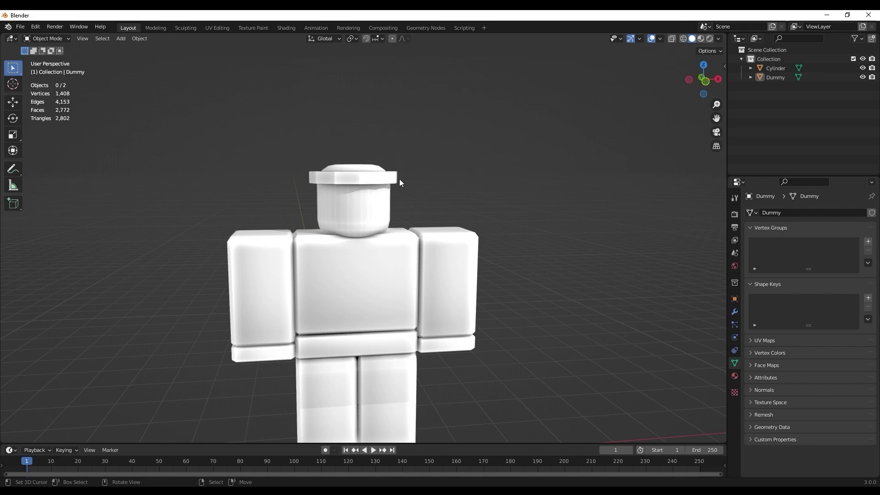
# Step: Select the brim disc around the dummy's head and switch it to Edit Mode
pyautogui.moveTo(400, 178); pyautogui.dragTo(335, 252, button='middle')
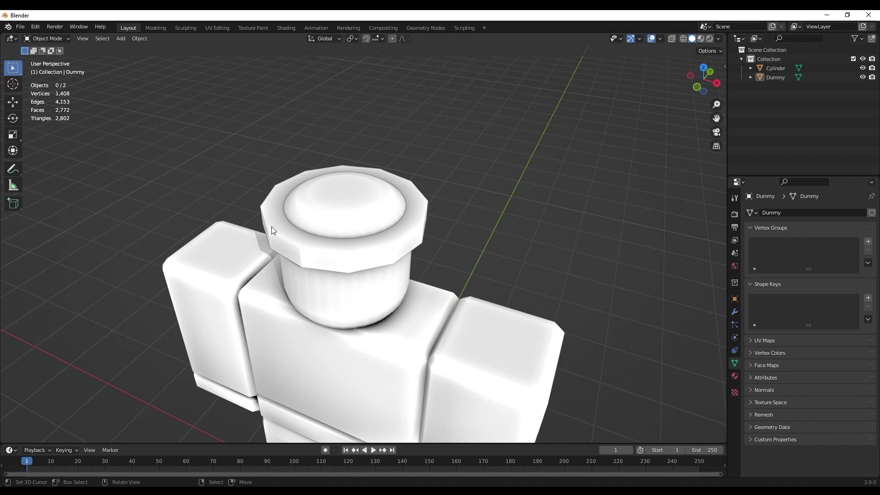
pyautogui.click(278, 193)
pyautogui.moveTo(278, 193); pyautogui.dragTo(334, 178, button='middle')
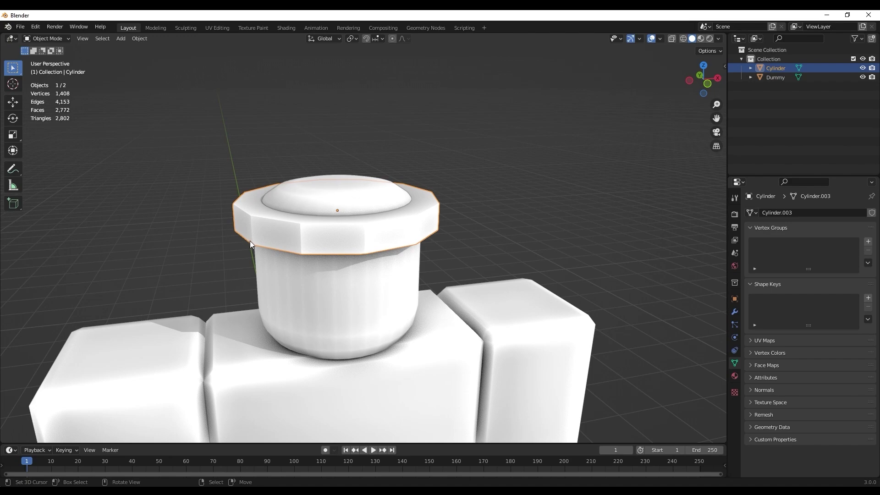
pyautogui.click(48, 38)
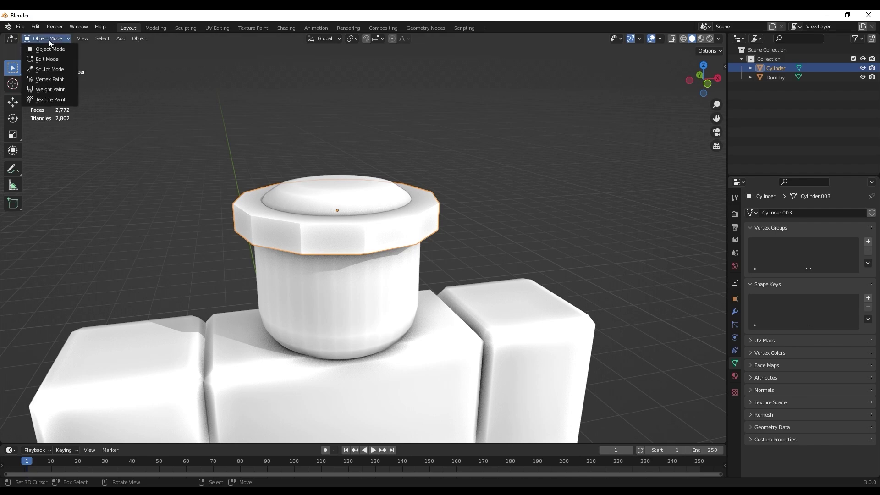
pyautogui.click(51, 60)
pyautogui.moveTo(179, 130); pyautogui.dragTo(284, 155, button='middle')
pyautogui.scroll(3, 293, 175)
pyautogui.moveTo(303, 193); pyautogui.dragTo(403, 207, button='middle')
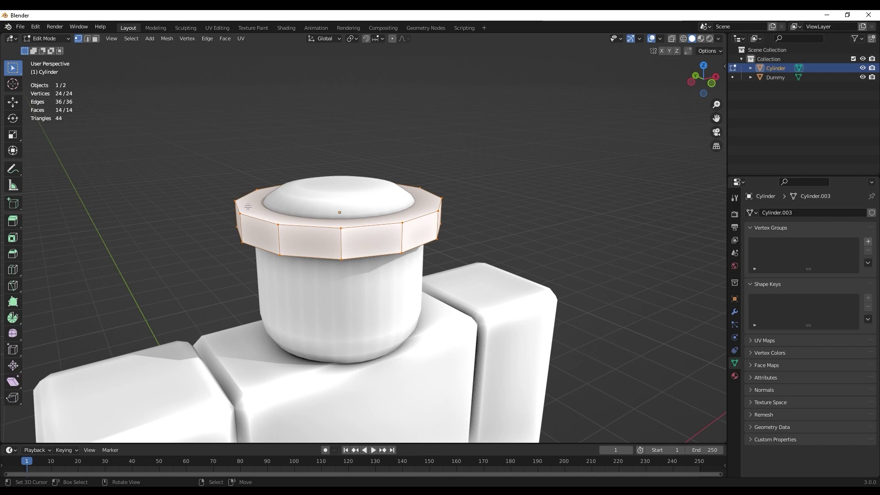
# Step: Switch the brim disc back to Object Mode and alternate between the two modes, ending in Edit Mode
pyautogui.click(46, 38)
pyautogui.click(47, 50)
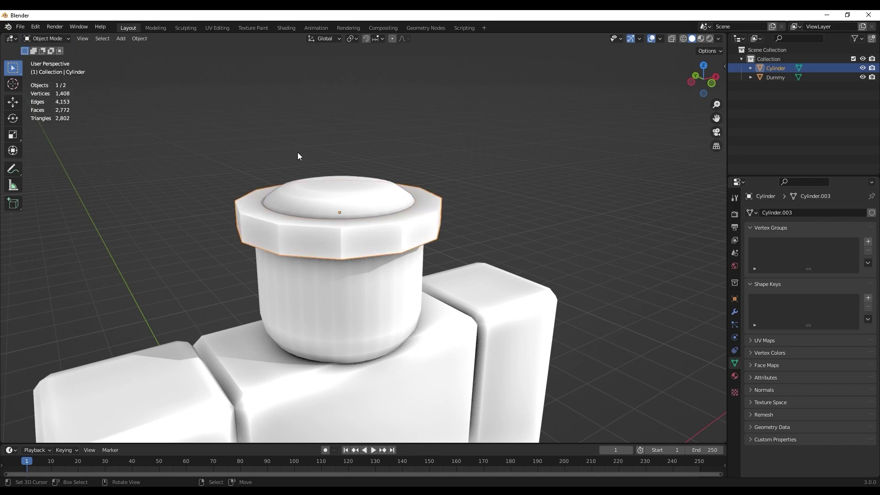
pyautogui.moveTo(298, 152); pyautogui.dragTo(263, 160, button='middle')
pyautogui.moveTo(403, 178); pyautogui.dragTo(383, 182, button='middle')
pyautogui.press('Tab')
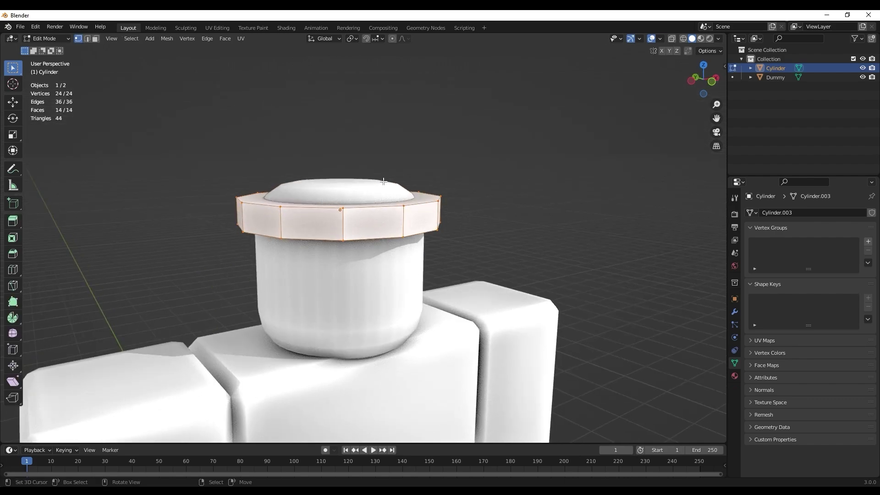
pyautogui.moveTo(423, 183); pyautogui.dragTo(482, 202, button='middle')
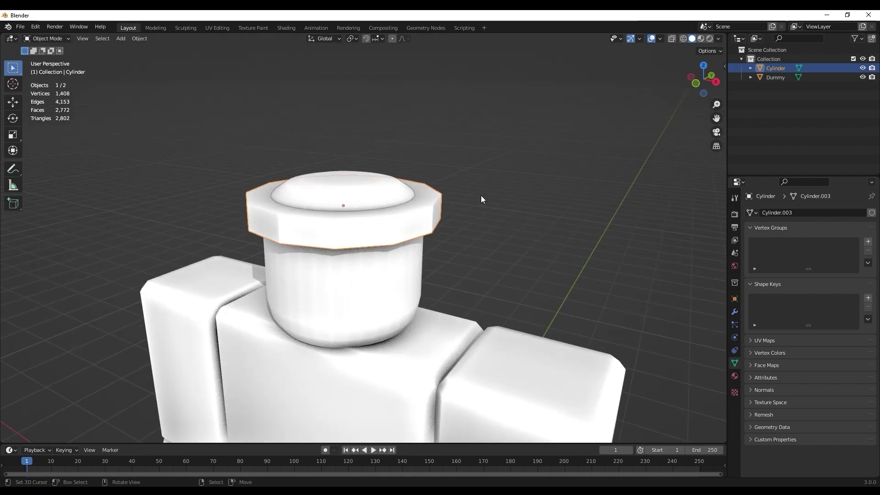
pyautogui.press('Tab')
# Step: Deselect all vertices of the brim disc and examine its mesh from the side, below and front
pyautogui.moveTo(504, 204); pyautogui.dragTo(408, 208, button='middle')
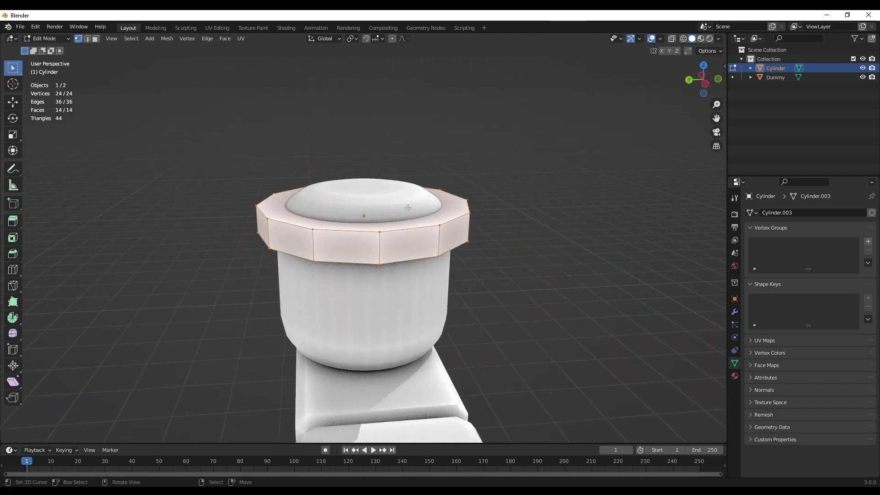
pyautogui.scroll(2, 367, 214)
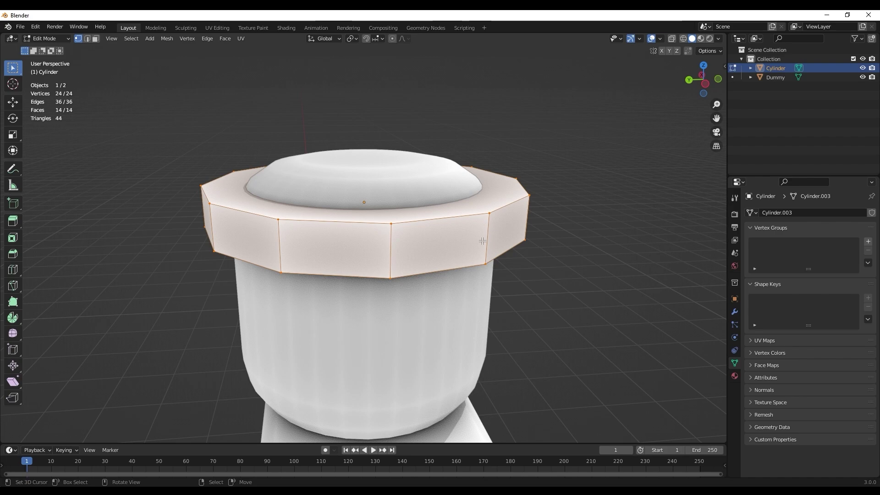
pyautogui.scroll(-2, 576, 200)
pyautogui.moveTo(576, 201); pyautogui.dragTo(364, 223, button='middle')
pyautogui.click(451, 191)
pyautogui.scroll(3, 364, 222)
pyautogui.scroll(-2, 454, 223)
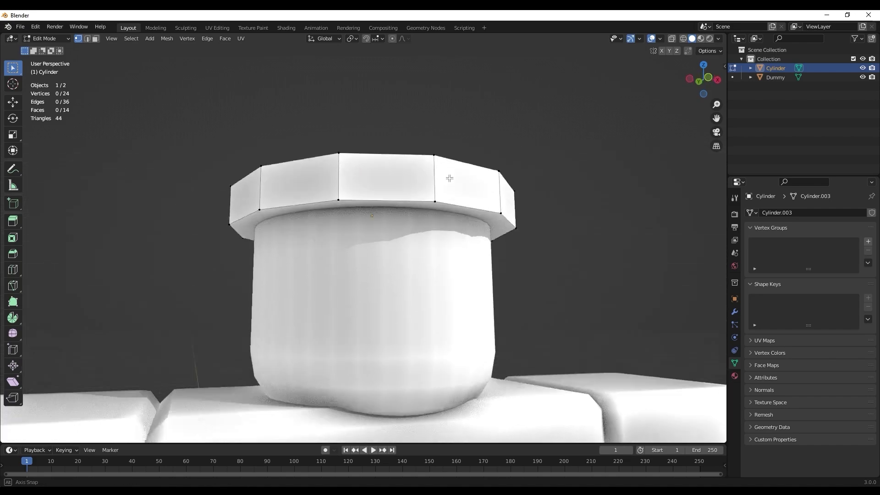
pyautogui.moveTo(453, 222); pyautogui.dragTo(429, 196, button='middle')
pyautogui.scroll(2, 428, 197)
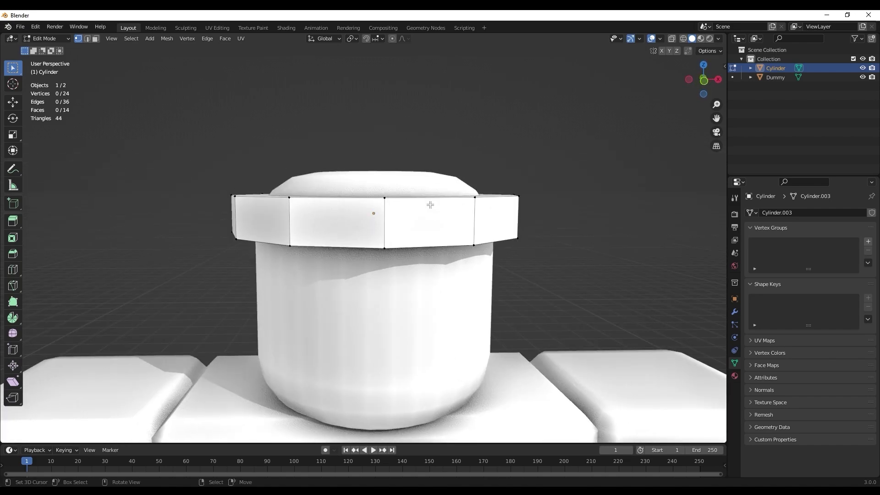
pyautogui.moveTo(428, 156); pyautogui.dragTo(427, 175, button='middle')
# Step: Try twice to move a front vertex of the brim's upper edge freely, undoing each move
pyautogui.click(385, 245)
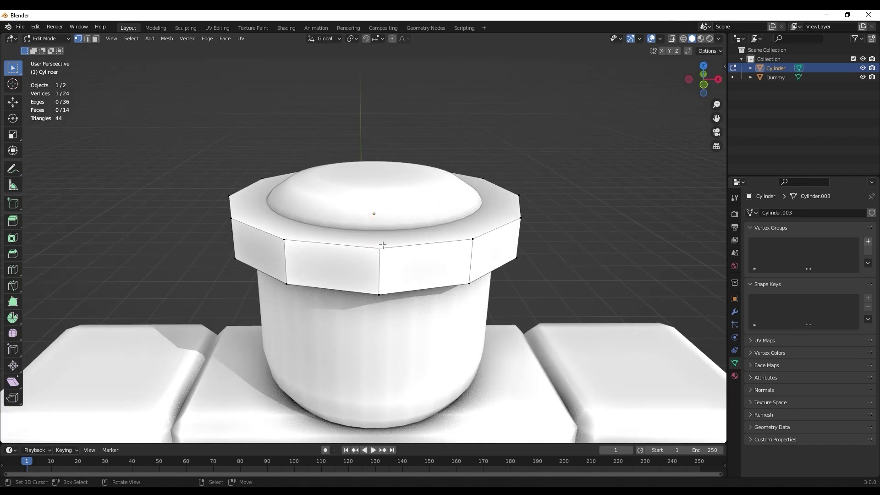
pyautogui.moveTo(427, 246); pyautogui.dragTo(468, 232, button='middle')
pyautogui.press('g')
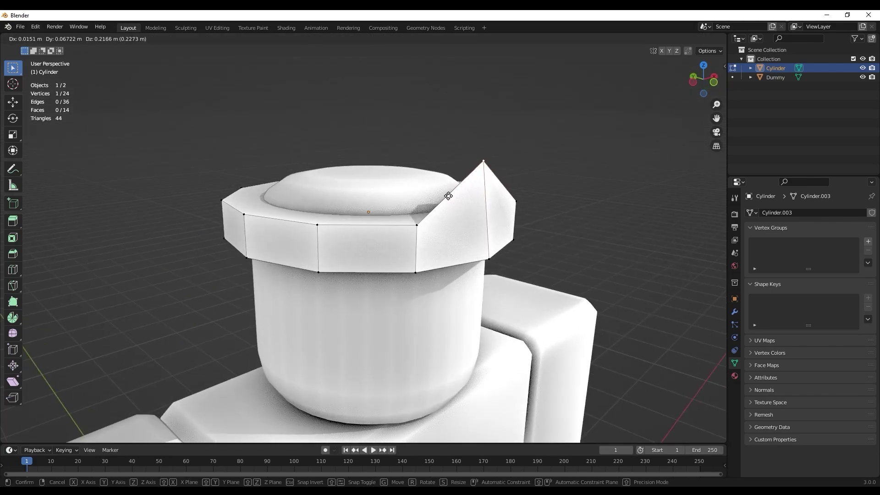
pyautogui.click(523, 215)
pyautogui.hotkey('ctrl', 'z')
pyautogui.moveTo(495, 218); pyautogui.dragTo(352, 238, button='middle')
pyautogui.press('g')
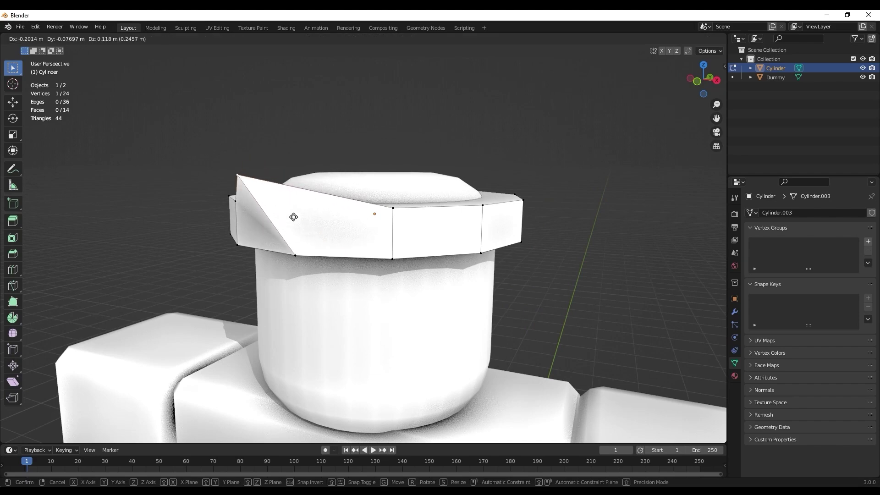
pyautogui.click(314, 161)
pyautogui.moveTo(315, 163); pyautogui.dragTo(492, 193, button='middle')
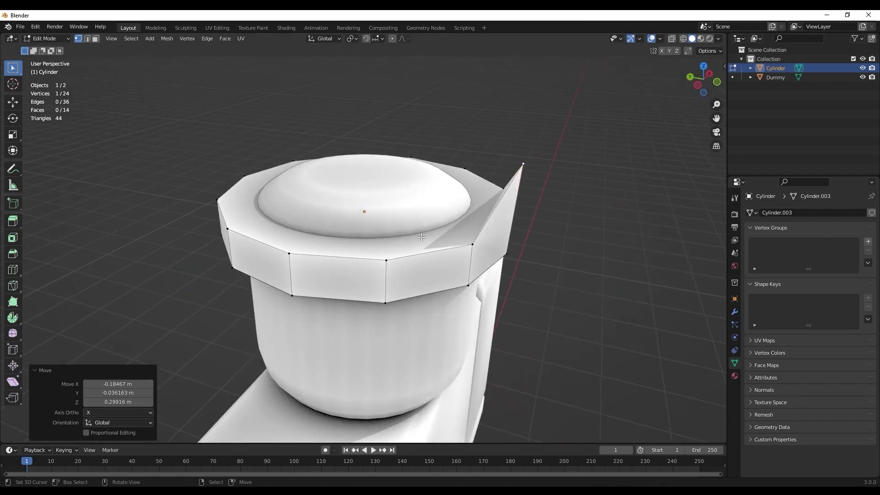
pyautogui.hotkey('ctrl', 'z')
# Step: Examine the brim disc and how it fits around the head from above and from the front
pyautogui.moveTo(457, 159); pyautogui.dragTo(356, 164, button='middle')
pyautogui.moveTo(330, 200); pyautogui.dragTo(266, 180, button='middle')
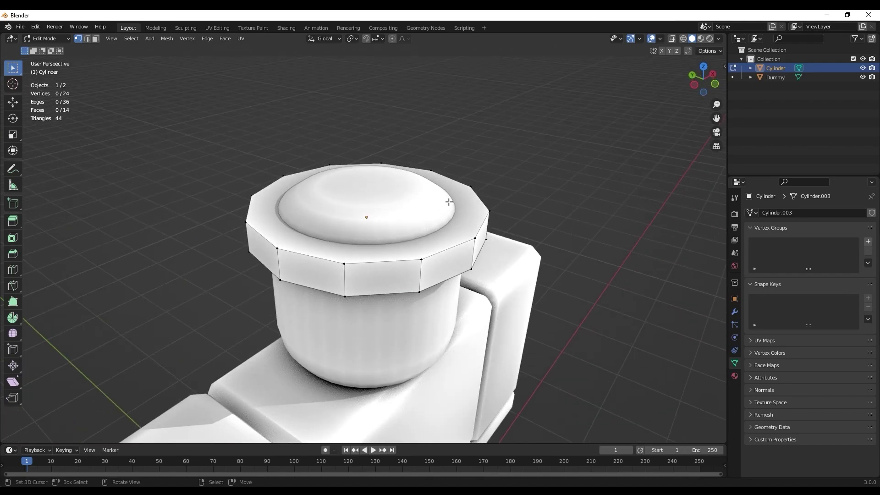
pyautogui.moveTo(451, 234); pyautogui.dragTo(503, 258, button='middle')
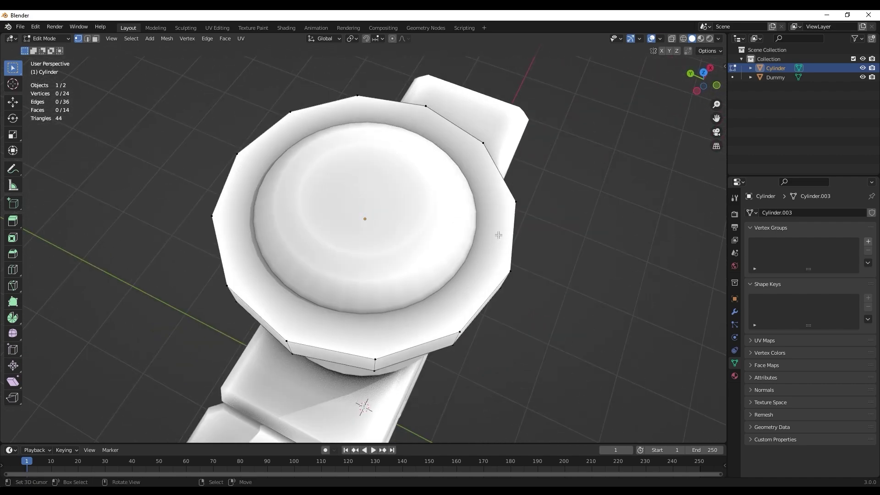
pyautogui.moveTo(440, 170); pyautogui.dragTo(470, 155, button='middle')
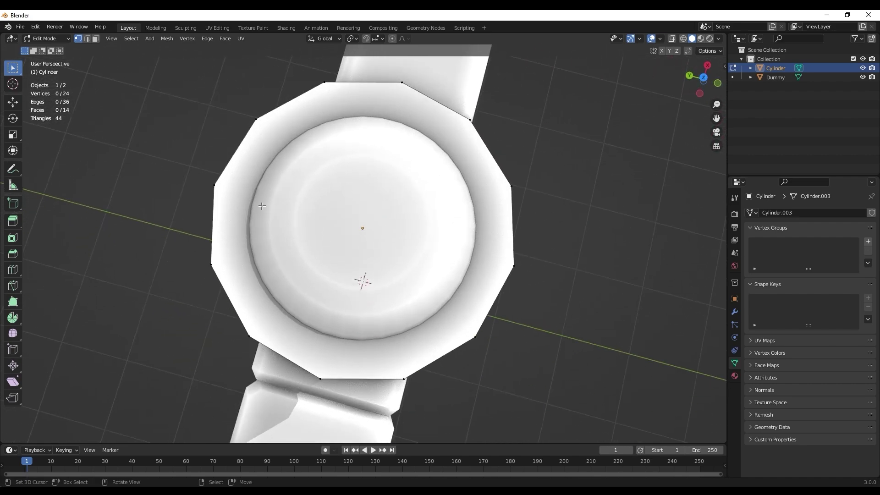
pyautogui.scroll(-5, 434, 270)
pyautogui.moveTo(434, 269); pyautogui.dragTo(345, 132, button='middle')
pyautogui.scroll(-3, 350, 196)
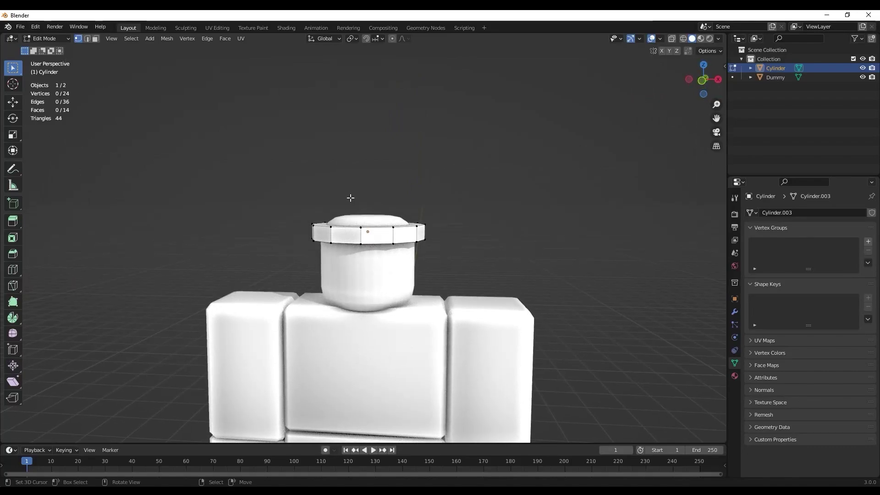
# Step: Switch to Snip & Sketch, outline the brim, crown base, sides and crown top over the top hat photo, and return to Blender
pyautogui.hotkey('alt', 'Tab')
pyautogui.moveTo(274, 275)
pyautogui.mouseDown()
pyautogui.moveTo(247, 323)
pyautogui.moveTo(293, 359)
pyautogui.moveTo(425, 326)
pyautogui.mouseUp()
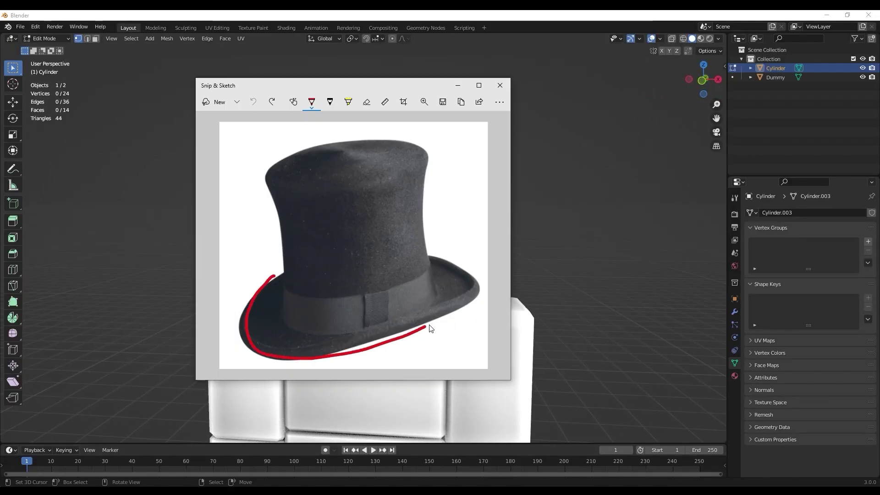
pyautogui.moveTo(387, 263); pyautogui.dragTo(269, 281)
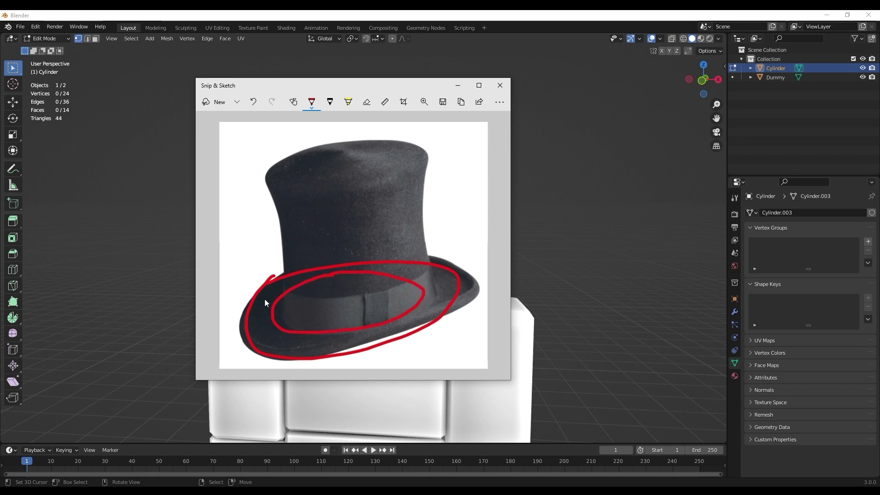
pyautogui.moveTo(272, 312); pyautogui.dragTo(259, 175)
pyautogui.moveTo(401, 171)
pyautogui.mouseDown()
pyautogui.moveTo(314, 195)
pyautogui.moveTo(270, 186)
pyautogui.moveTo(274, 159)
pyautogui.moveTo(401, 166)
pyautogui.mouseUp()
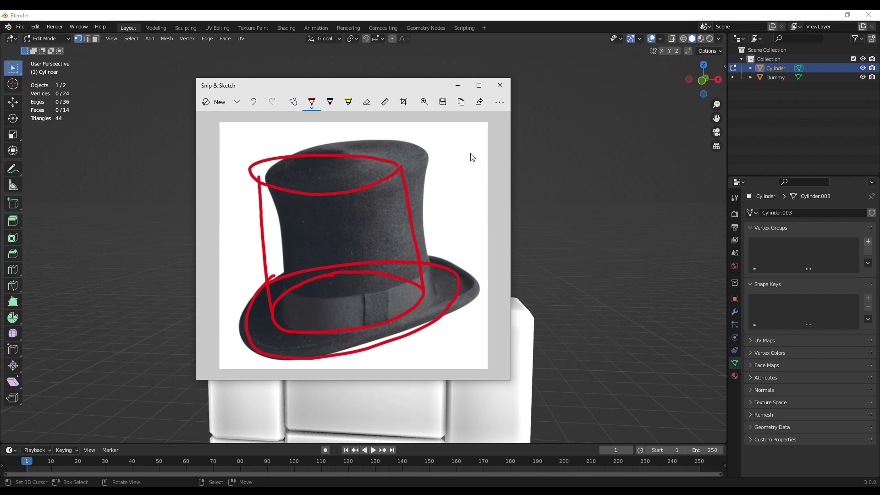
pyautogui.click(457, 85)
# Step: Try selecting the vertices of the brim's upper edge one by one, and clear the selection
pyautogui.moveTo(436, 246); pyautogui.dragTo(500, 268, button='middle')
pyautogui.scroll(3, 501, 268)
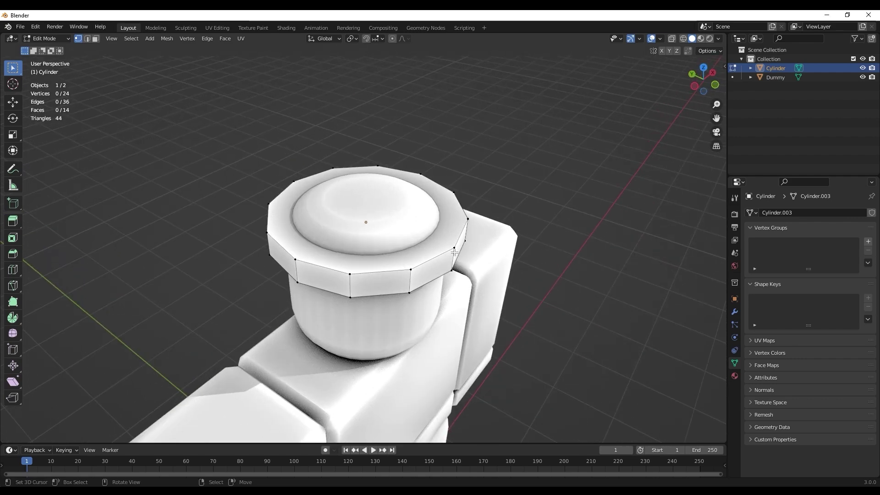
pyautogui.scroll(1, 377, 259)
pyautogui.moveTo(377, 259); pyautogui.dragTo(354, 277, button='middle')
pyautogui.keyDown('shift'); pyautogui.click(339, 260); pyautogui.keyUp('shift')
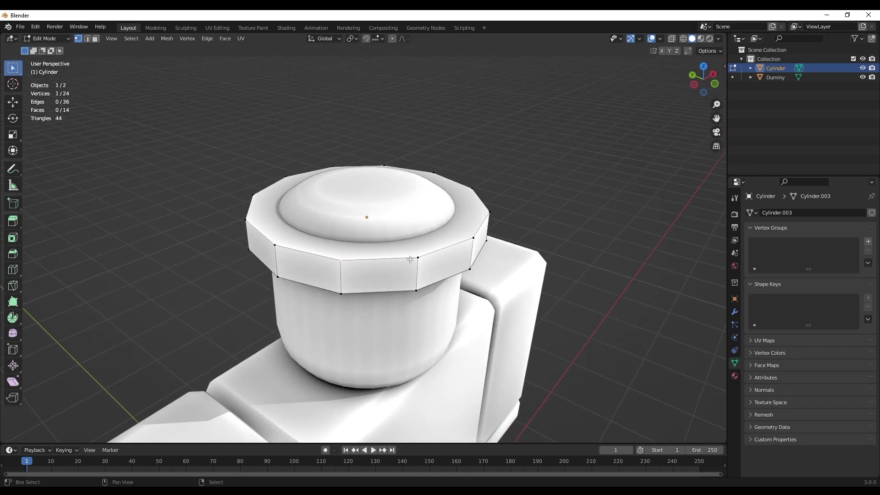
pyautogui.keyDown('shift'); pyautogui.click(489, 212); pyautogui.keyUp('shift')
pyautogui.keyDown('shift'); pyautogui.click(472, 189); pyautogui.keyUp('shift')
pyautogui.keyDown('shift'); pyautogui.click(433, 173); pyautogui.keyUp('shift')
pyautogui.keyDown('shift'); pyautogui.click(385, 165); pyautogui.keyUp('shift')
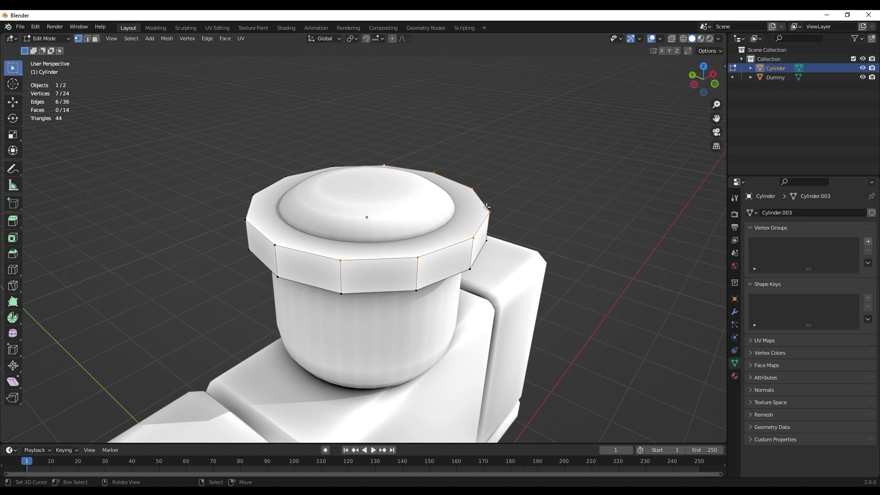
pyautogui.moveTo(472, 214); pyautogui.dragTo(453, 223, button='middle')
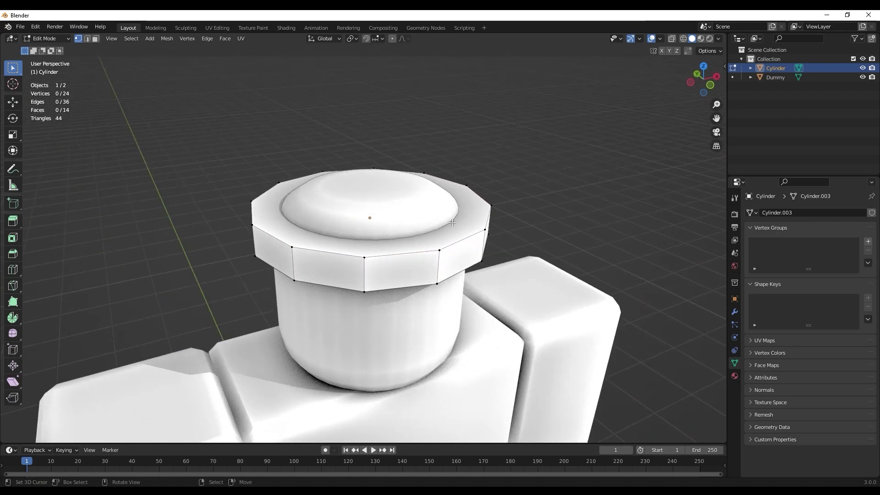
# Step: Select the whole edge loop around the brim disc's top face and compare it with the sketched top hat reference
pyautogui.keyDown('alt'); pyautogui.click(402, 254); pyautogui.keyUp('alt')
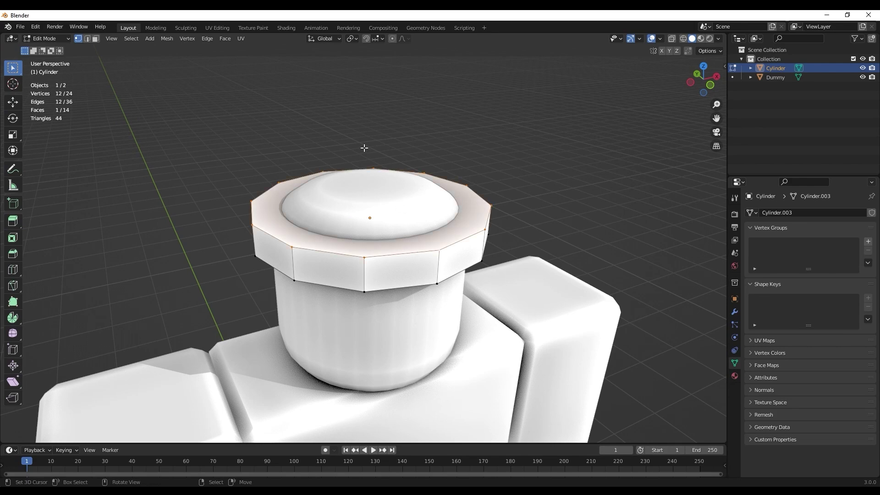
pyautogui.moveTo(366, 147); pyautogui.dragTo(297, 196, button='middle')
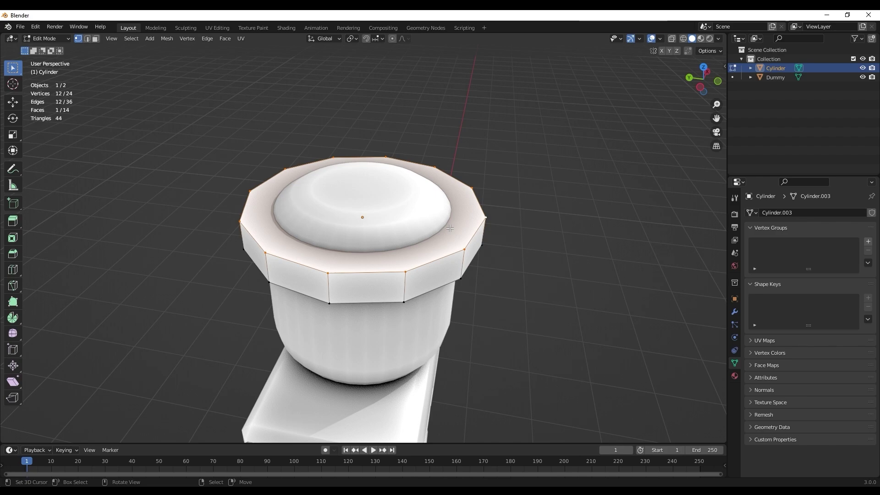
pyautogui.moveTo(469, 246); pyautogui.dragTo(403, 257, button='middle')
pyautogui.hotkey('alt', 'Tab')
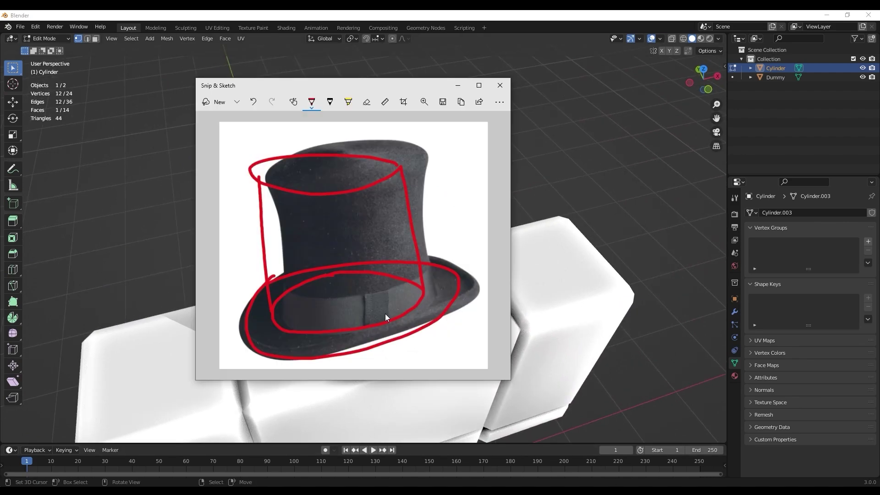
pyautogui.moveTo(527, 316)
pyautogui.mouseDown(button='middle')
pyautogui.moveTo(561, 298)
pyautogui.moveTo(581, 342)
pyautogui.mouseUp(button='middle')
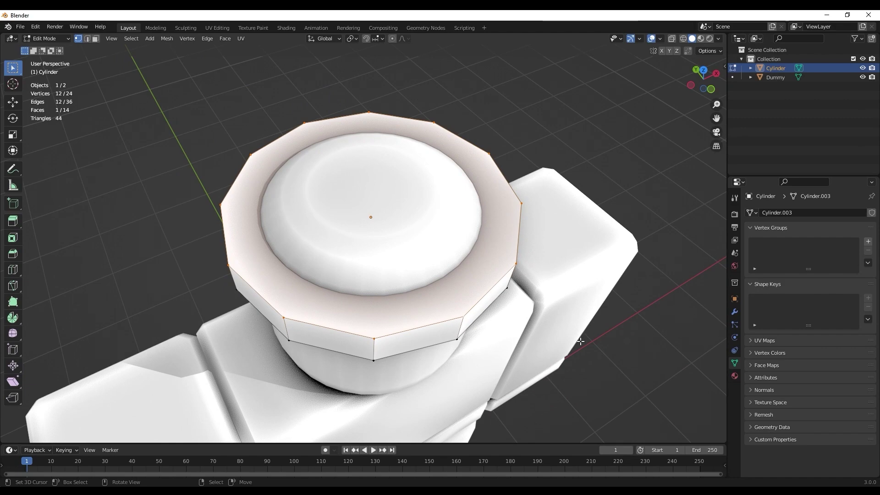
# Step: Inset the brim's top face by about 0.222 m so the inner ring closely surrounds the head
pyautogui.press('i')
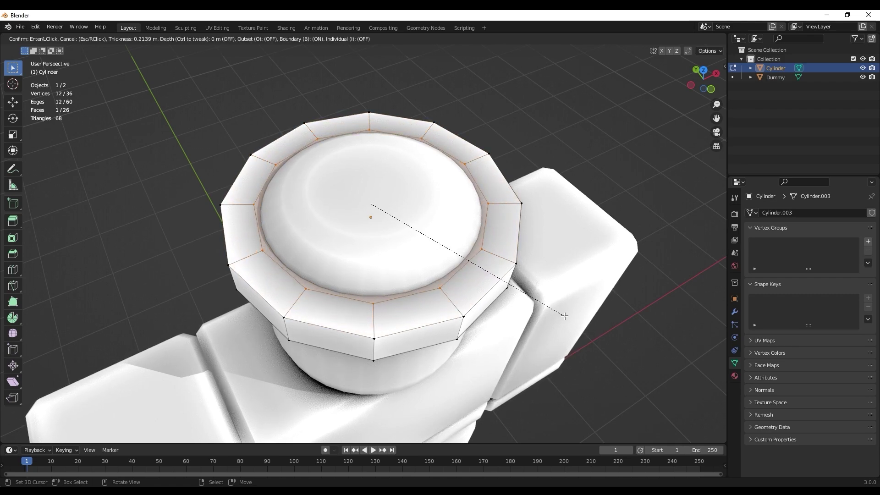
pyautogui.click(563, 315)
pyautogui.scroll(-5, 526, 316)
pyautogui.moveTo(527, 316); pyautogui.dragTo(407, 251, button='middle')
pyautogui.scroll(5, 433, 267)
pyautogui.scroll(-5, 433, 267)
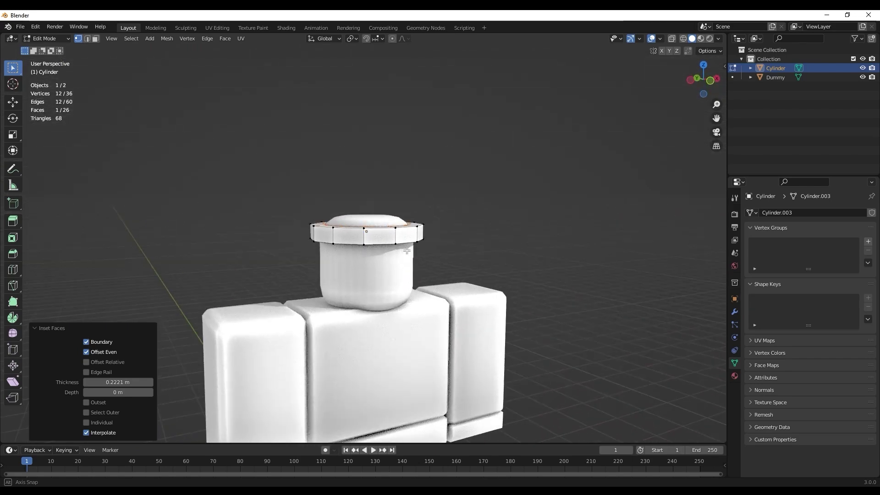
pyautogui.scroll(3, 407, 251)
# Step: Switch to Snip & Sketch, draw an upward arrow from the crown's base on the top hat photo, and undo the arrowhead
pyautogui.hotkey('alt', 'Tab')
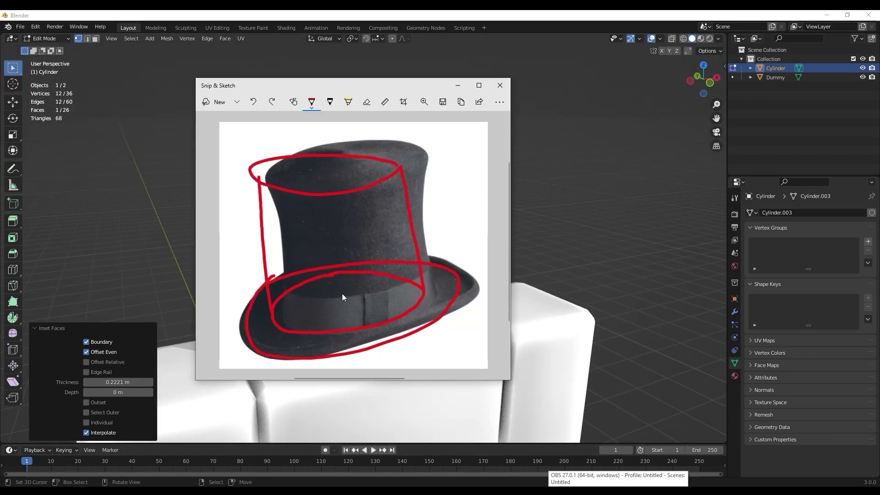
pyautogui.moveTo(331, 224)
pyautogui.mouseDown()
pyautogui.moveTo(339, 227)
pyautogui.moveTo(332, 221)
pyautogui.mouseUp()
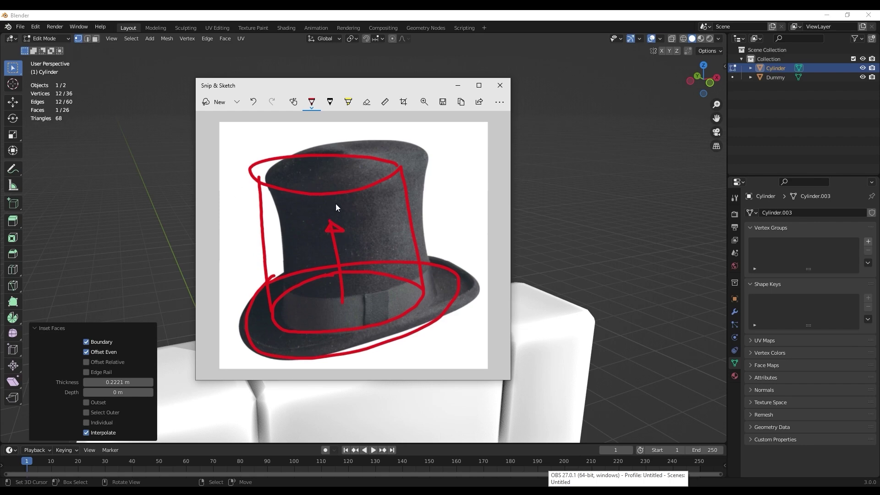
pyautogui.hotkey('ctrl', 'z')
pyautogui.hotkey('ctrl', 'z')
pyautogui.hotkey('ctrl', 'z')
pyautogui.hotkey('ctrl', 'z')
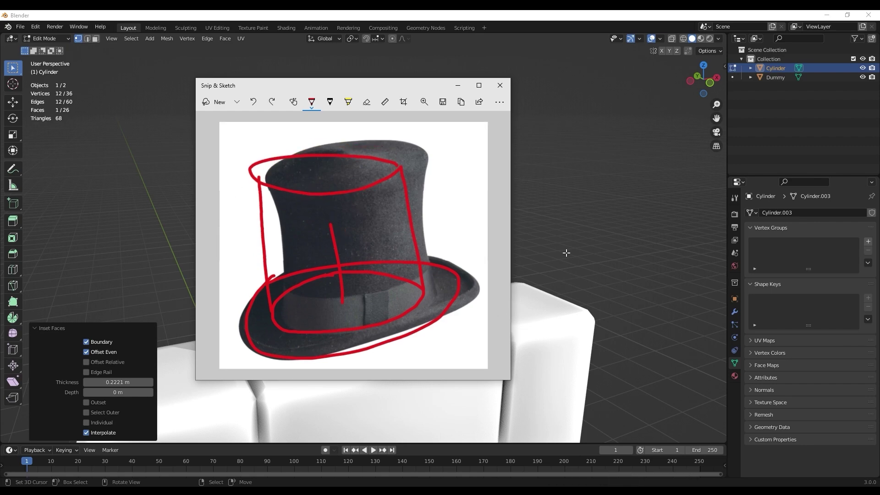
# Step: Switch back to Blender, clear the selection, and select the inner edge loop on the brim's top face
pyautogui.hotkey('alt', 'Tab')
pyautogui.moveTo(531, 213); pyautogui.dragTo(343, 256, button='middle')
pyautogui.hotkey('alt', 'a')
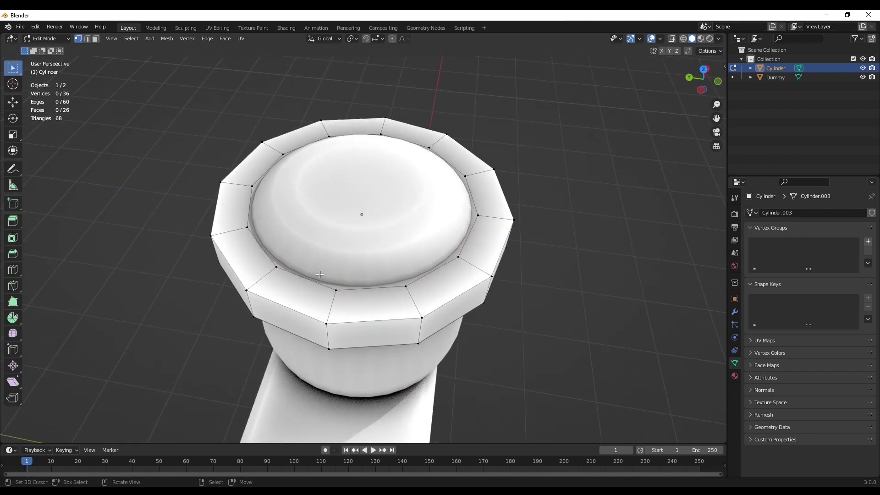
pyautogui.keyDown('alt'); pyautogui.click(300, 277); pyautogui.keyUp('alt')
pyautogui.moveTo(300, 277); pyautogui.dragTo(415, 193, button='middle')
# Step: Extrude the brim's inner top face straight upward to form the tall crown, and return to Object Mode
pyautogui.scroll(-5, 275, 187)
pyautogui.scroll(5, 415, 192)
pyautogui.press('e')
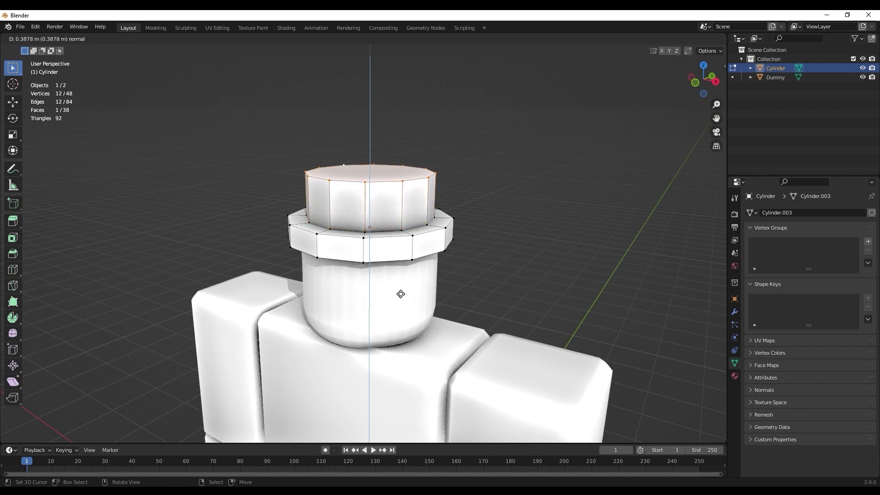
pyautogui.click(412, 210)
pyautogui.scroll(-4, 477, 216)
pyautogui.moveTo(477, 216); pyautogui.dragTo(352, 308, button='middle')
pyautogui.scroll(4, 339, 192)
pyautogui.press('Tab')
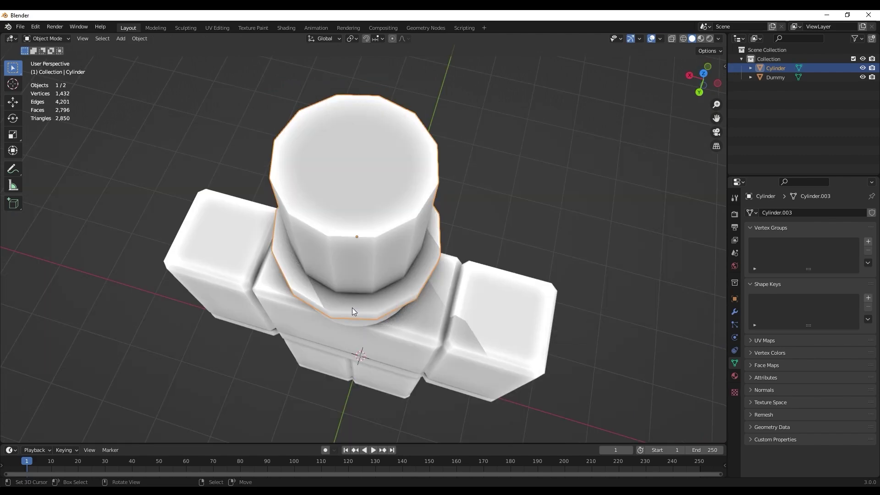
pyautogui.scroll(2, 407, 220)
pyautogui.moveTo(450, 260); pyautogui.dragTo(438, 210, button='middle')
pyautogui.scroll(-3, 387, 224)
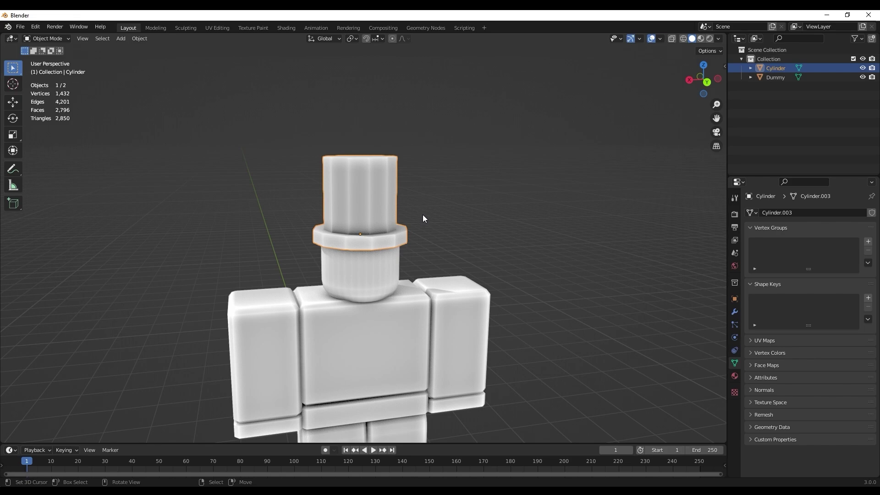
# Step: Apply Shade Smooth to all faces of the hat, return to Object Mode, and deselect everything
pyautogui.press('Tab')
pyautogui.press('a')
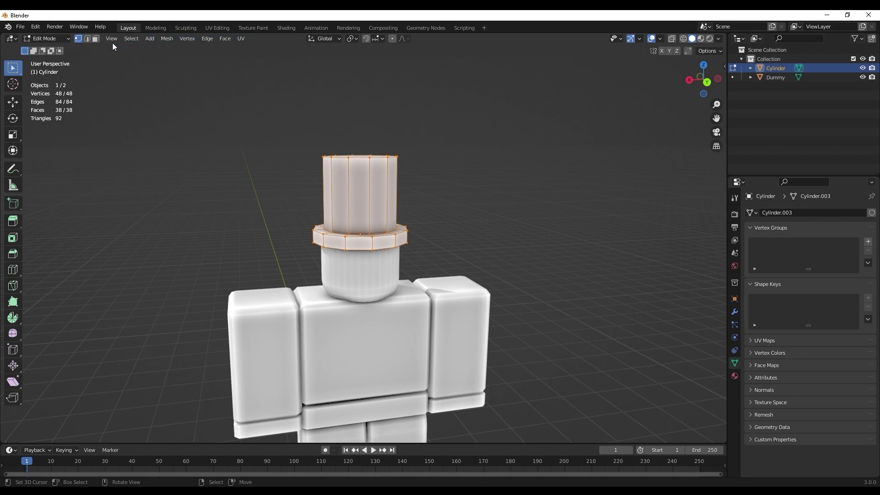
pyautogui.click(225, 39)
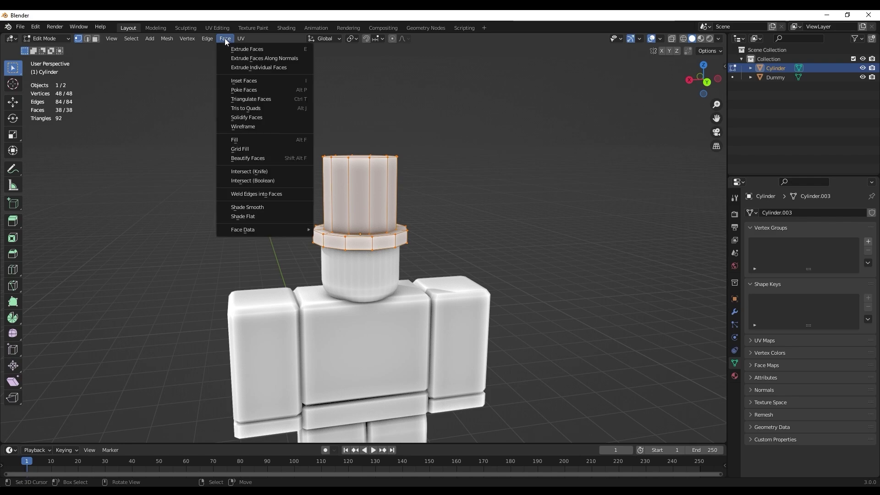
pyautogui.click(274, 208)
pyautogui.moveTo(348, 220)
pyautogui.mouseDown(button='middle')
pyautogui.moveTo(396, 265)
pyautogui.moveTo(381, 255)
pyautogui.moveTo(422, 254)
pyautogui.moveTo(374, 219)
pyautogui.moveTo(302, 232)
pyautogui.moveTo(391, 249)
pyautogui.moveTo(402, 221)
pyautogui.moveTo(345, 223)
pyautogui.moveTo(342, 249)
pyautogui.moveTo(361, 231)
pyautogui.mouseUp(button='middle')
pyautogui.press('Tab')
pyautogui.scroll(3, 353, 233)
pyautogui.hotkey('alt', 'a')
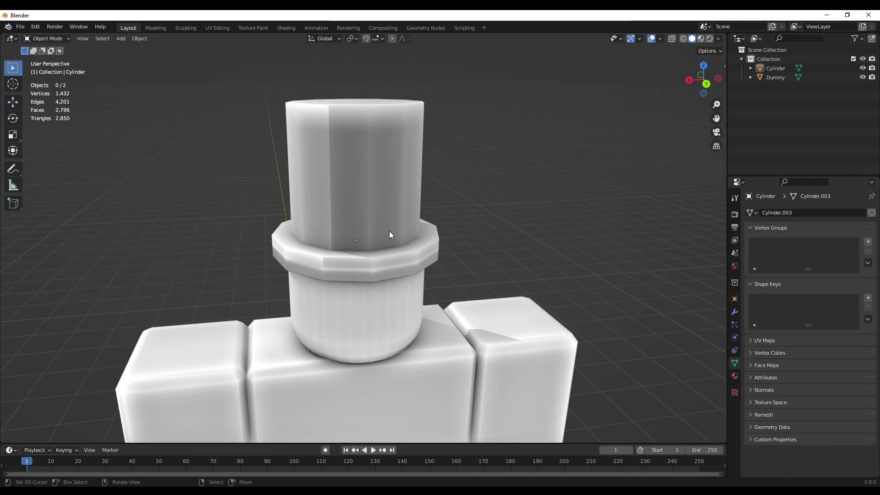
# Step: Select the hat and enable Auto Smooth in its mesh normals settings
pyautogui.click(346, 106)
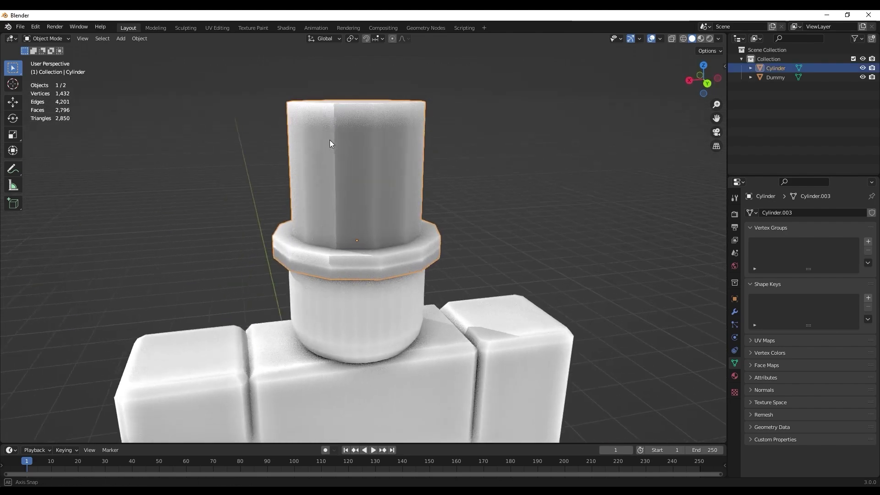
pyautogui.scroll(-1, 330, 139)
pyautogui.press('Tab')
pyautogui.press('Tab')
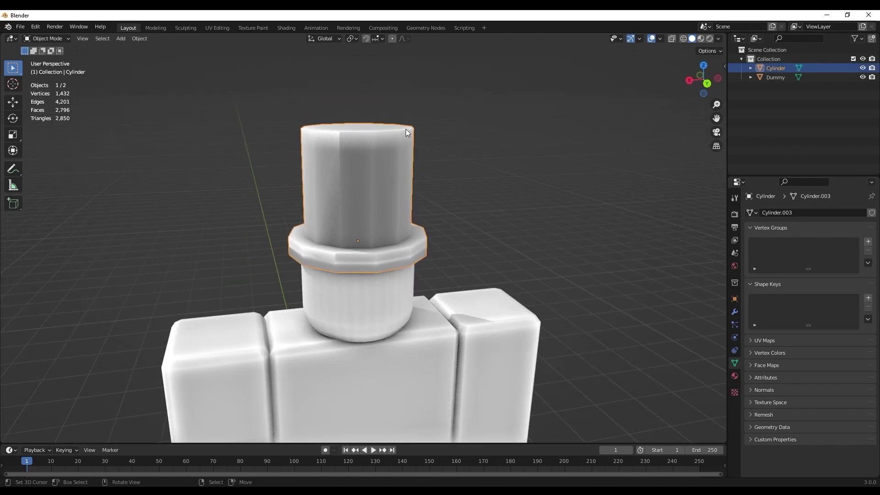
pyautogui.click(735, 299)
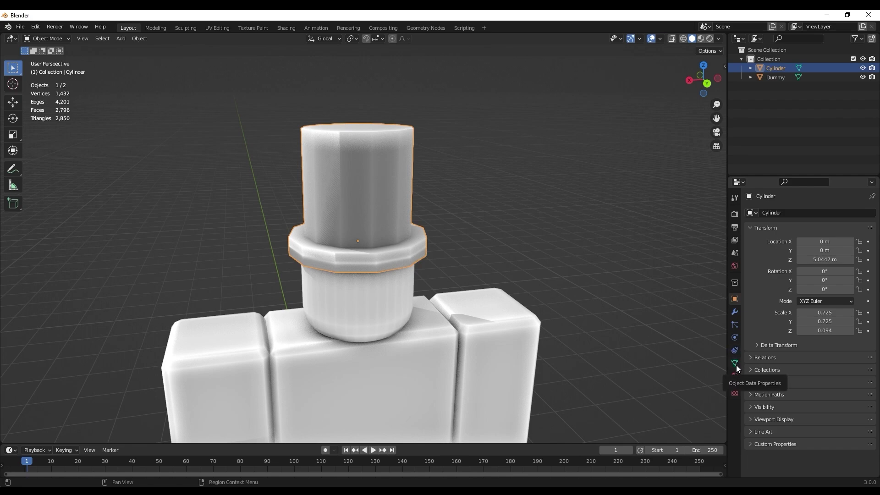
pyautogui.click(735, 364)
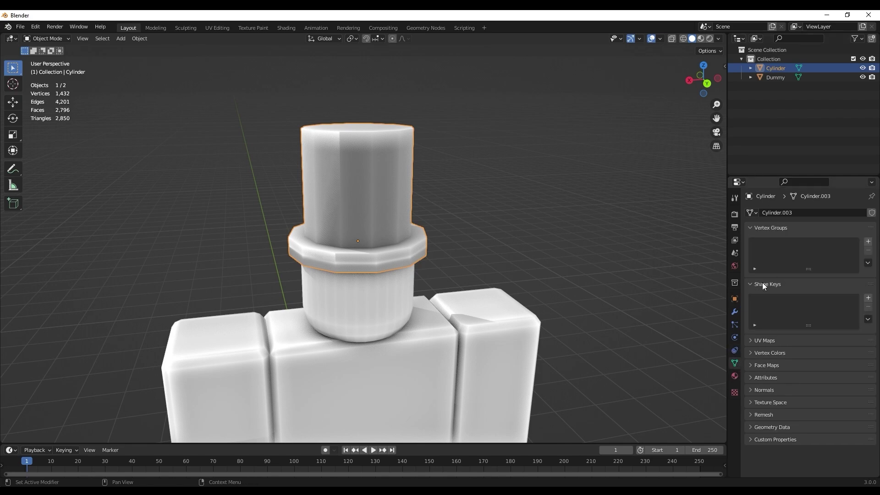
pyautogui.click(751, 389)
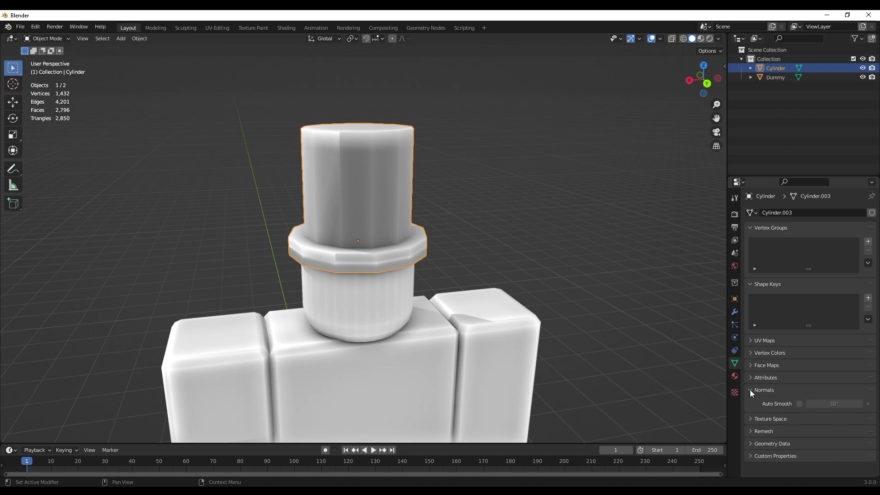
pyautogui.click(800, 403)
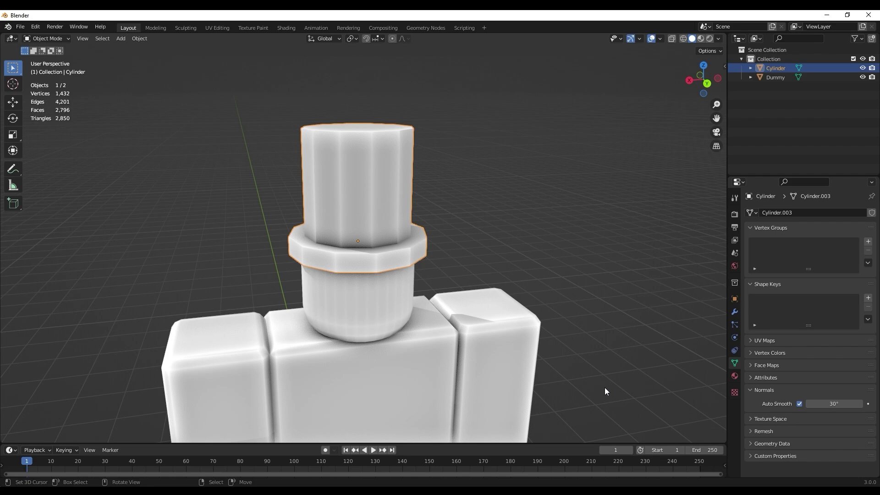
# Step: Set the hat's Auto Smooth angle to 50° and deselect the hat
pyautogui.moveTo(477, 240); pyautogui.dragTo(410, 270, button='middle')
pyautogui.scroll(2, 410, 270)
pyautogui.moveTo(824, 405); pyautogui.dragTo(833, 405)
pyautogui.click(848, 406)
pyautogui.write('50')
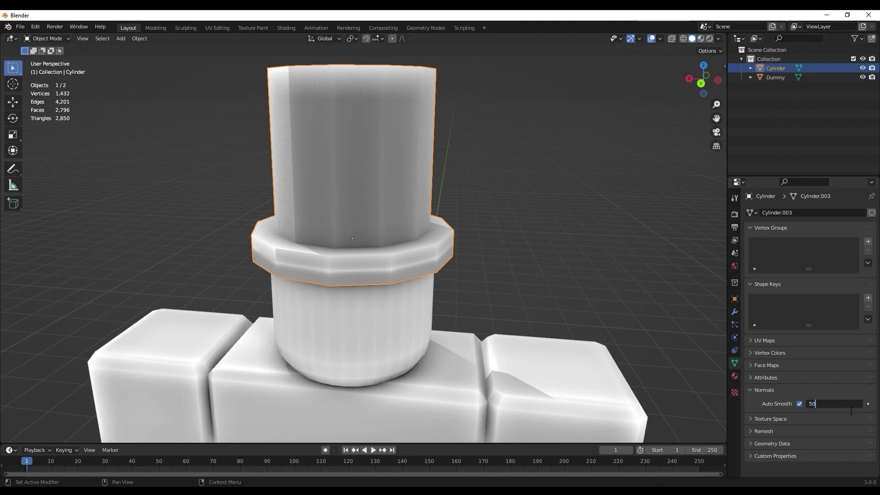
pyautogui.press('Return')
pyautogui.click(452, 296)
pyautogui.moveTo(452, 296); pyautogui.dragTo(452, 324, button='middle')
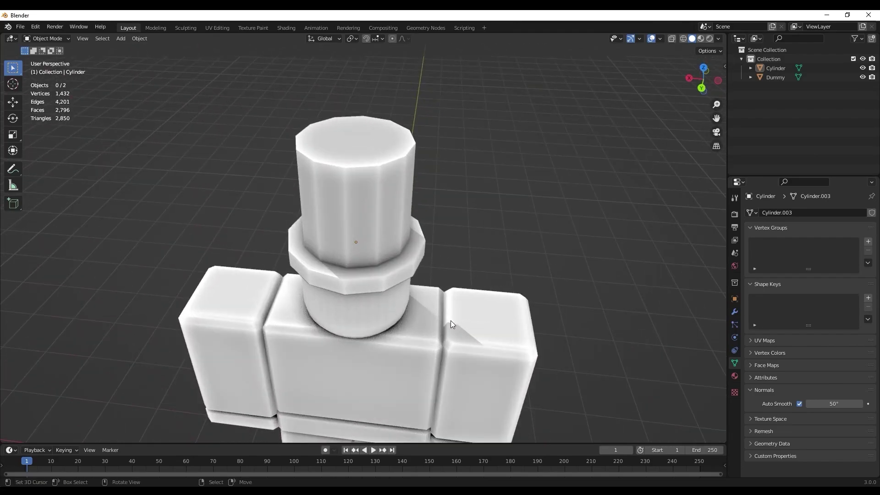
# Step: Toggle the viewport's Cavity shading to inspect how the hat's smoothed faces look
pyautogui.moveTo(451, 322); pyautogui.dragTo(416, 153, button='middle')
pyautogui.scroll(5, 415, 238)
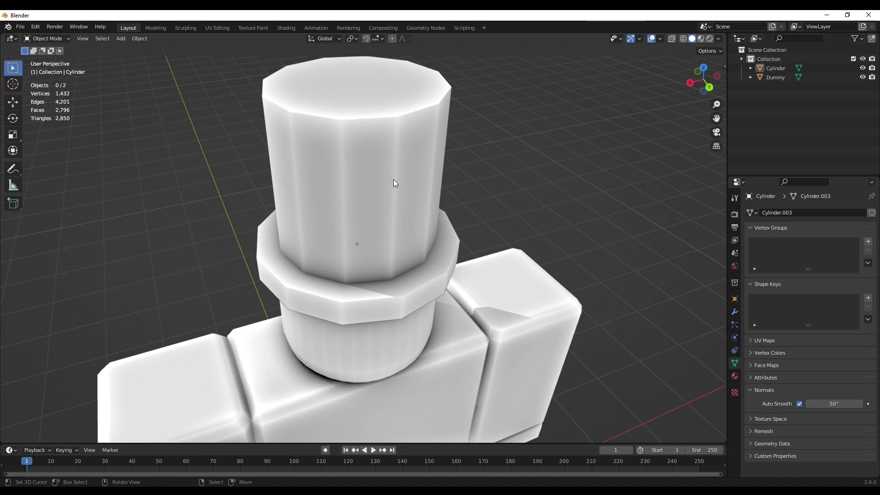
pyautogui.click(719, 39)
pyautogui.click(666, 203)
pyautogui.scroll(-6, 538, 219)
pyautogui.moveTo(537, 219); pyautogui.dragTo(665, 115, button='middle')
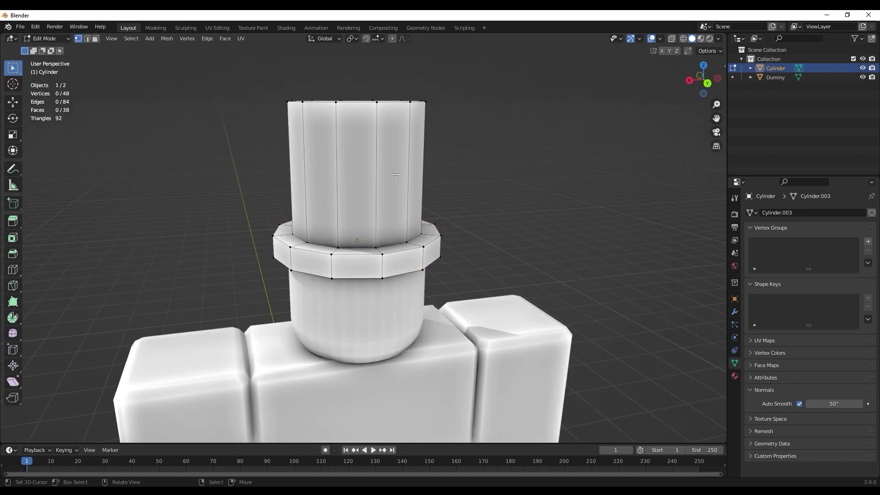
# Step: Apply Shade Flat to all faces of the hat, return to Object Mode, and deselect everything
pyautogui.press('a')
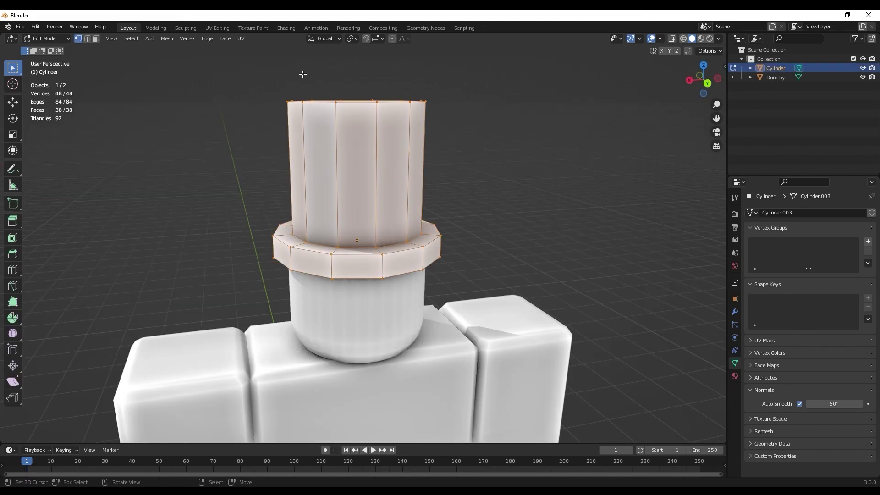
pyautogui.click(225, 39)
pyautogui.click(240, 216)
pyautogui.press('Tab')
pyautogui.moveTo(398, 188); pyautogui.dragTo(361, 136, button='middle')
pyautogui.moveTo(403, 165); pyautogui.dragTo(523, 276, button='middle')
pyautogui.click(524, 276)
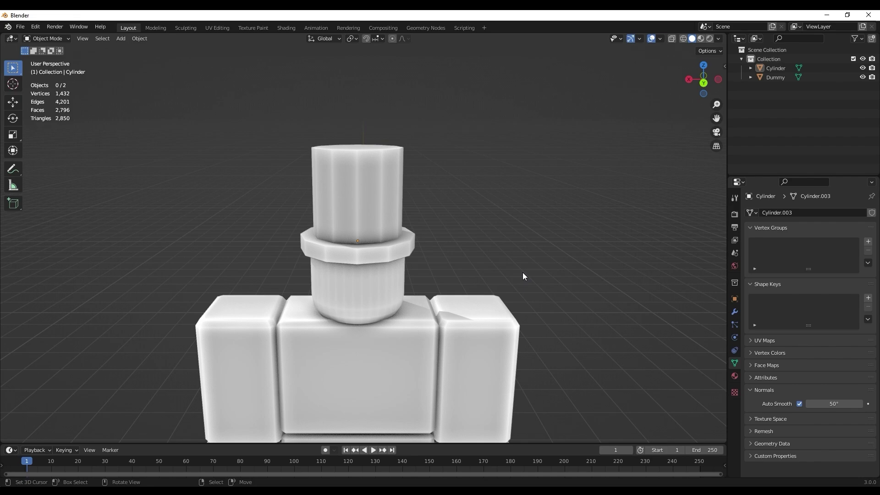
pyautogui.scroll(-4, 521, 271)
pyautogui.scroll(6, 529, 266)
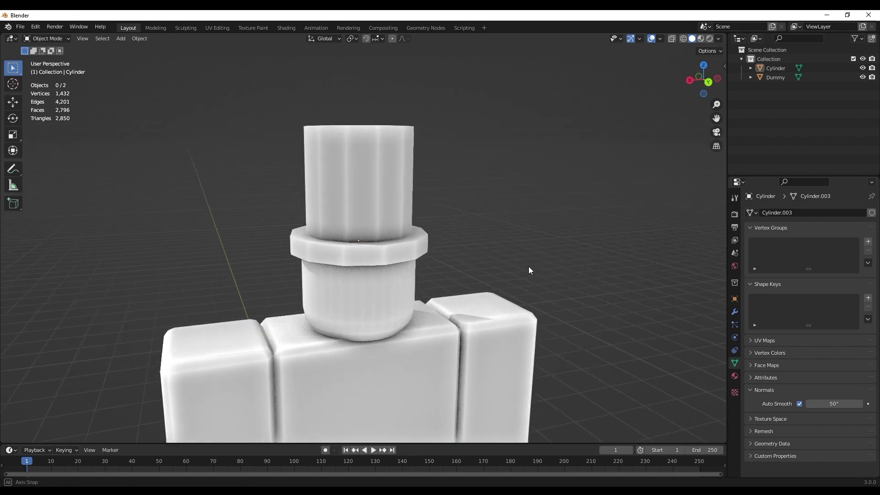
pyautogui.keyDown('shift'); pyautogui.moveTo(483, 329); pyautogui.dragTo(488, 309, button='middle'); pyautogui.keyUp('shift')
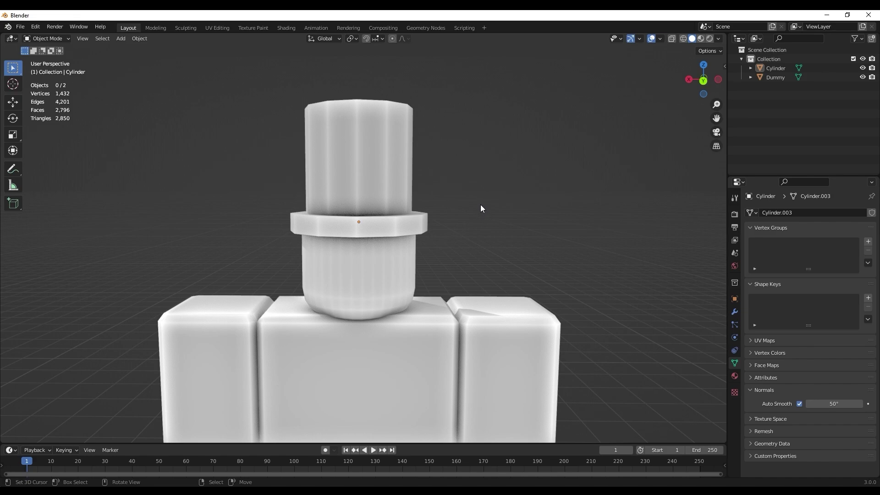
# Step: Switch to the Imphenzia YouTube channel in the browser and look through its uploaded videos
pyautogui.hotkey('alt', 'Tab')
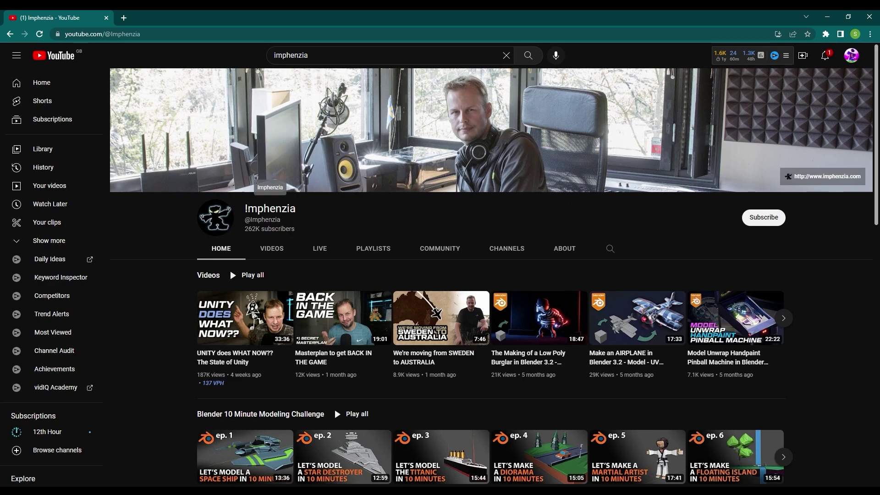
pyautogui.moveTo(245, 209); pyautogui.dragTo(304, 210)
pyautogui.click(336, 189)
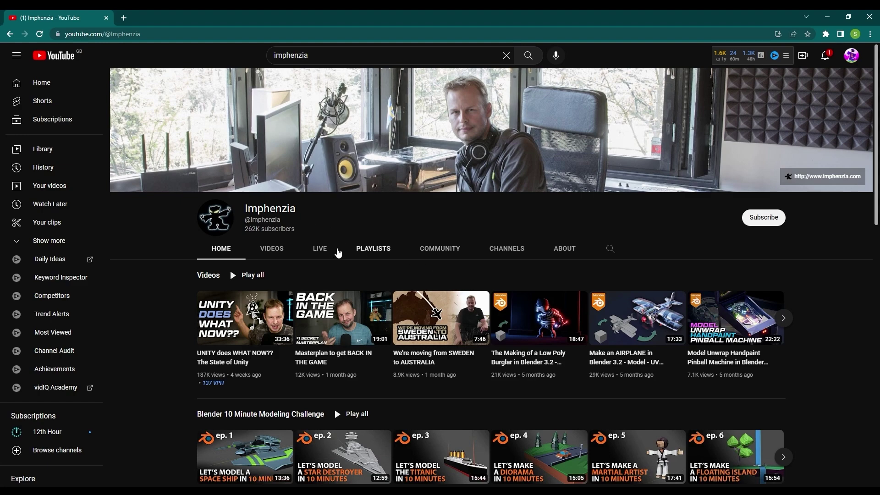
pyautogui.click(272, 248)
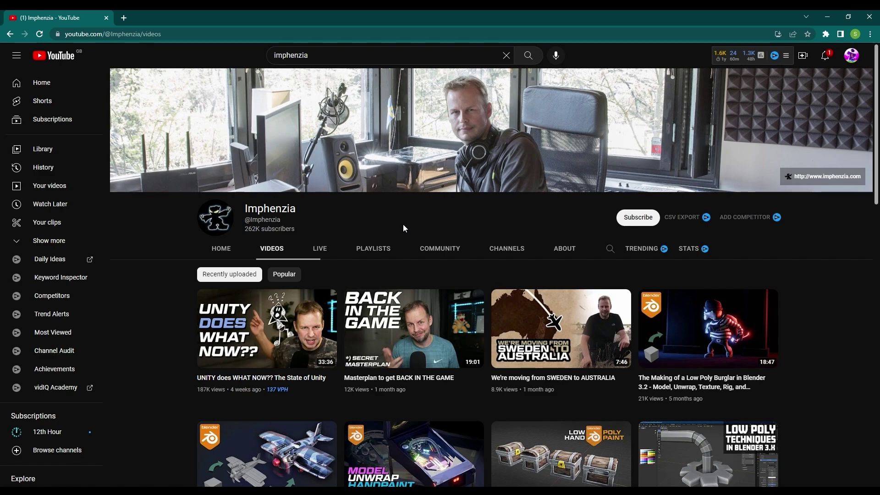
pyautogui.scroll(-5, 403, 225)
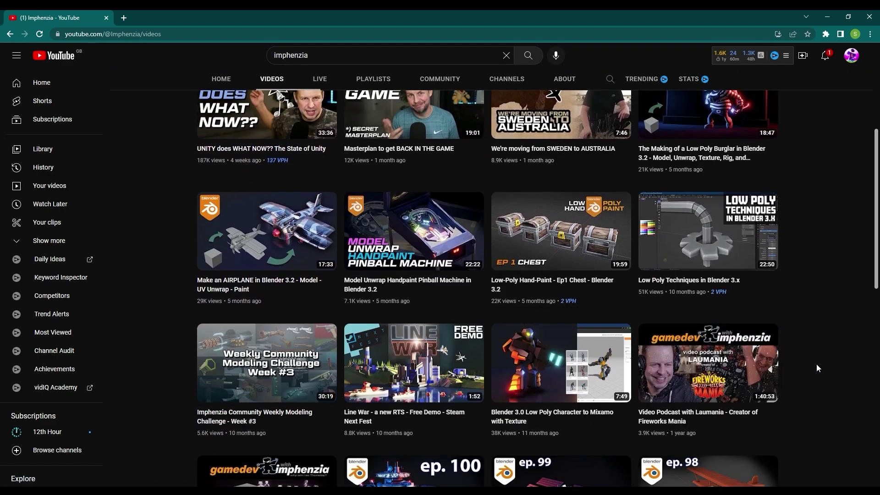
# Step: Save the palette image ImphenziaPalette01-256-Gradient.png from its Dropbox page to the computer
pyautogui.moveTo(242, 306)
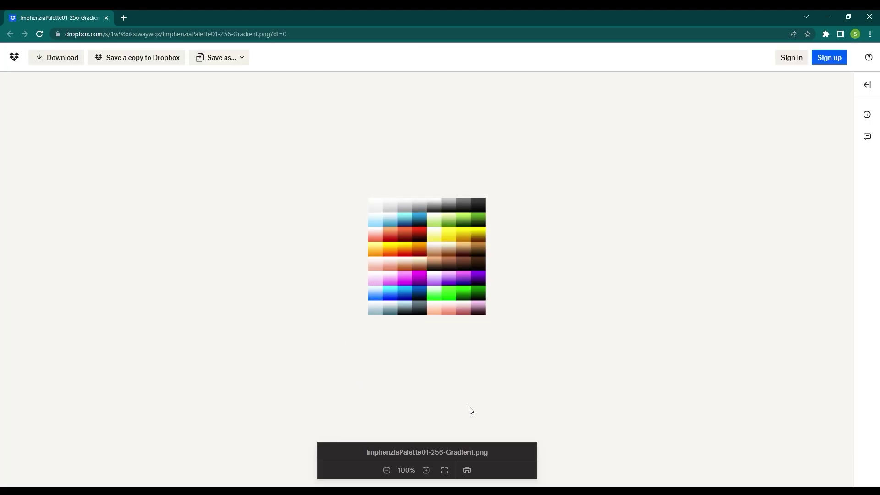
pyautogui.rightClick(443, 247)
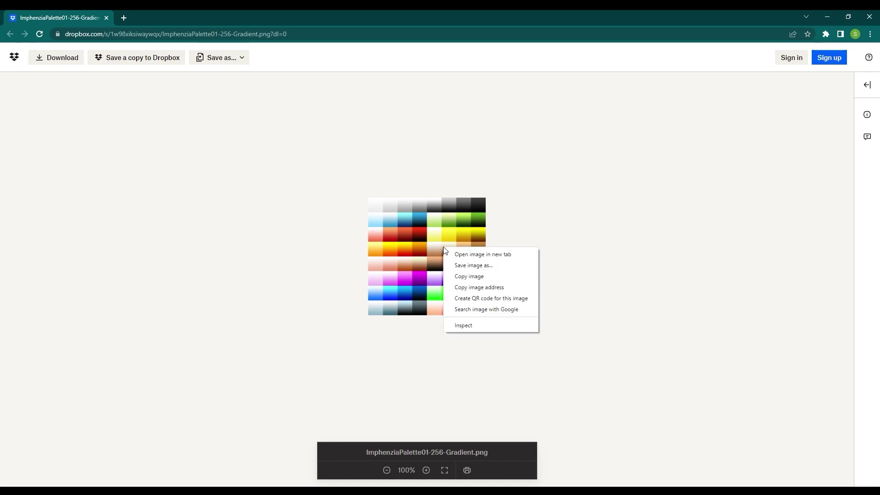
pyautogui.click(474, 266)
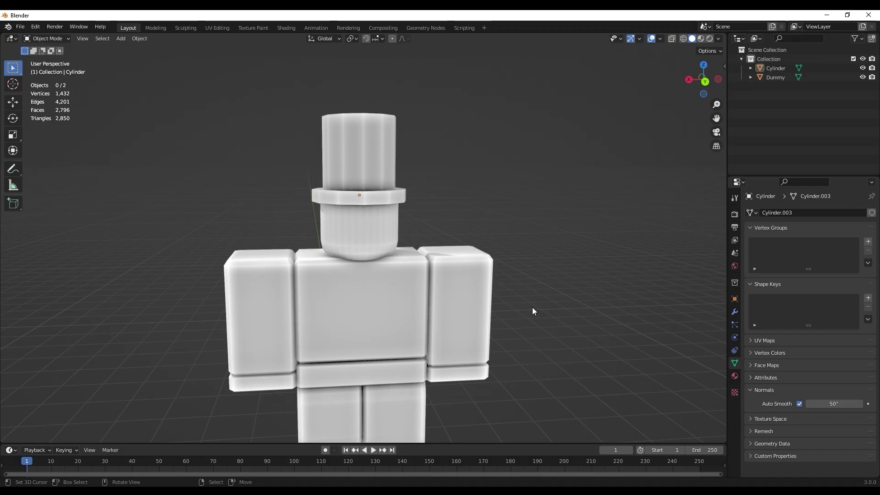
# Step: Back in Blender, set the viewport's solid shading color to Texture, and check the rig's face and hat
pyautogui.click(348, 135)
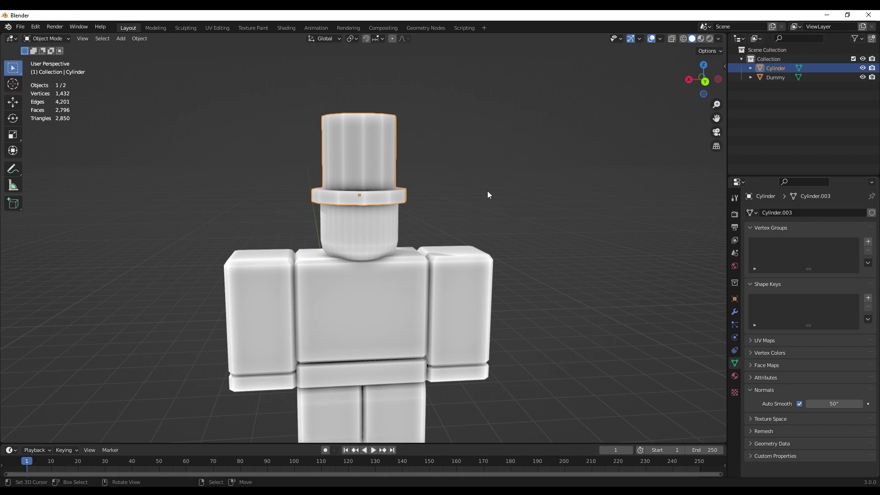
pyautogui.click(719, 39)
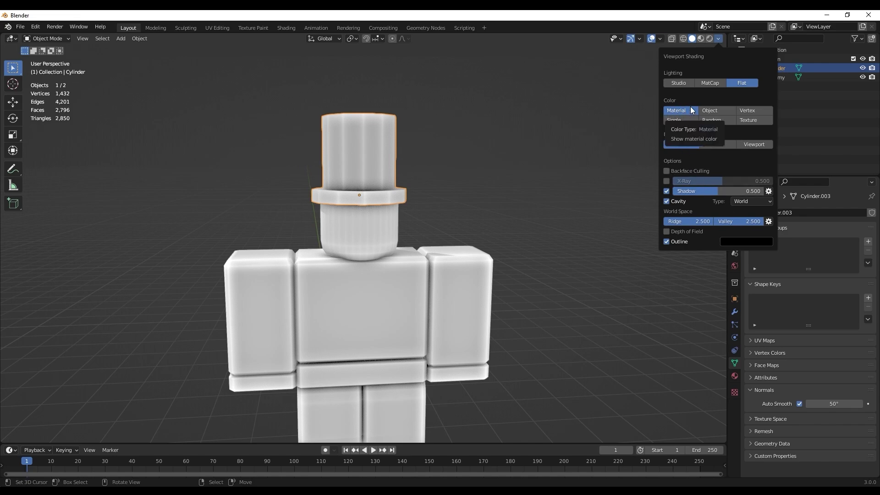
pyautogui.click(751, 121)
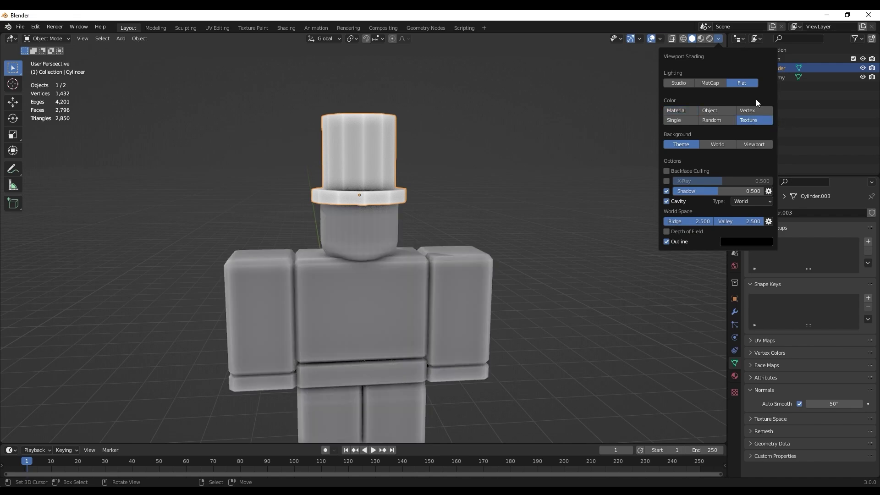
pyautogui.moveTo(414, 202)
pyautogui.mouseDown(button='middle')
pyautogui.moveTo(551, 208)
pyautogui.moveTo(441, 239)
pyautogui.mouseUp(button='middle')
pyautogui.click(441, 239)
pyautogui.scroll(2, 441, 240)
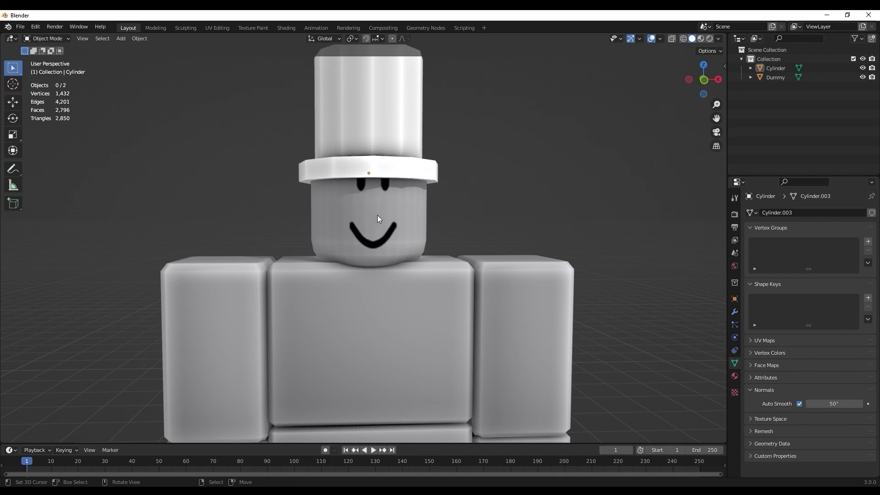
pyautogui.scroll(-2, 378, 220)
pyautogui.moveTo(431, 184); pyautogui.dragTo(421, 134, button='middle')
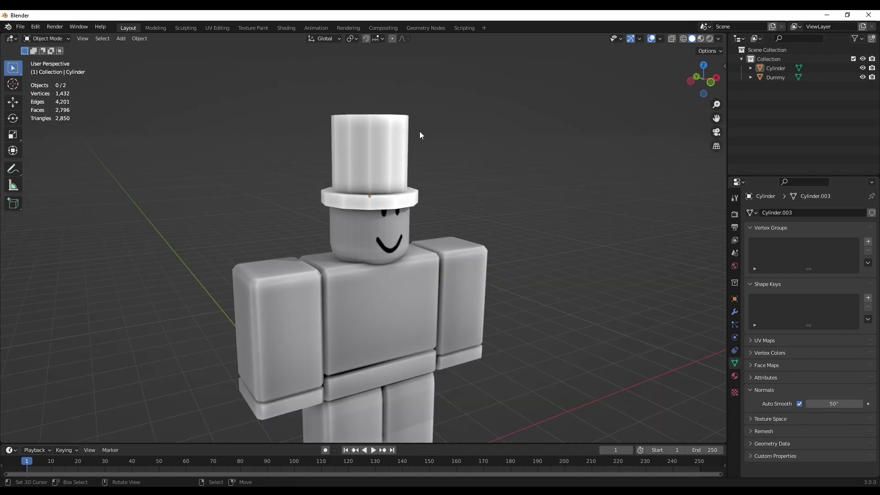
# Step: Select the hat and add a new material named "Gradient Pallete" to it
pyautogui.click(380, 131)
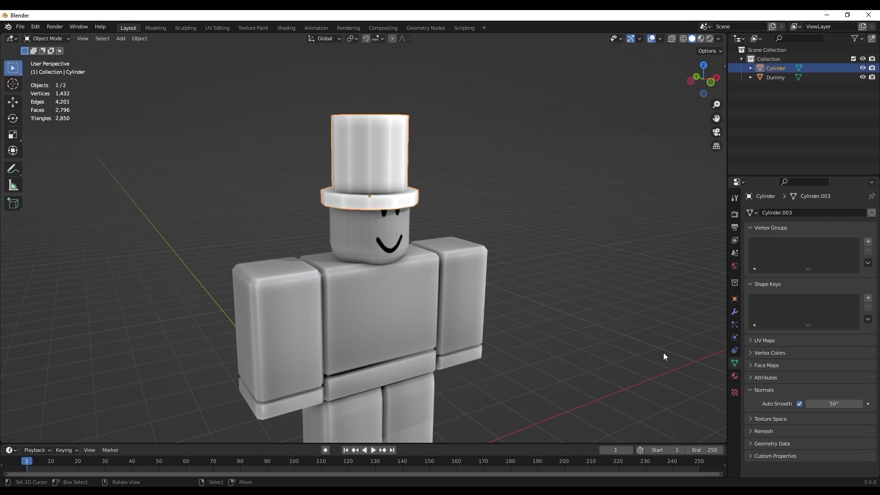
pyautogui.click(734, 376)
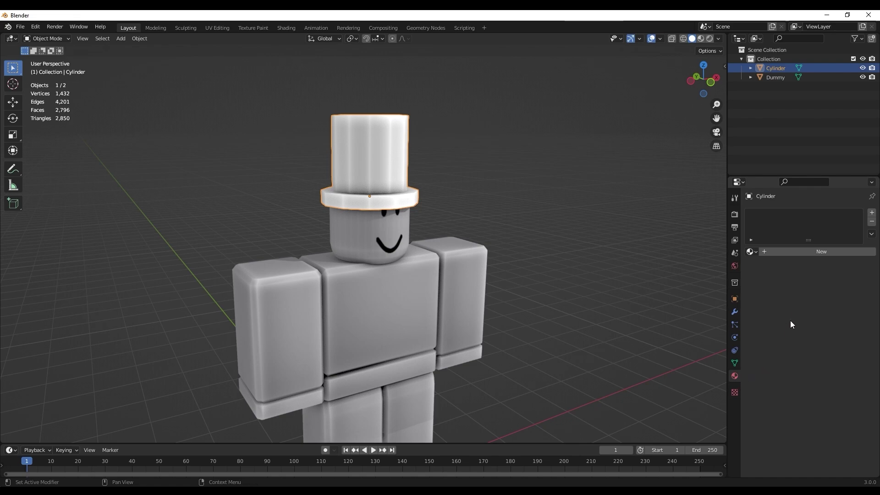
pyautogui.click(805, 251)
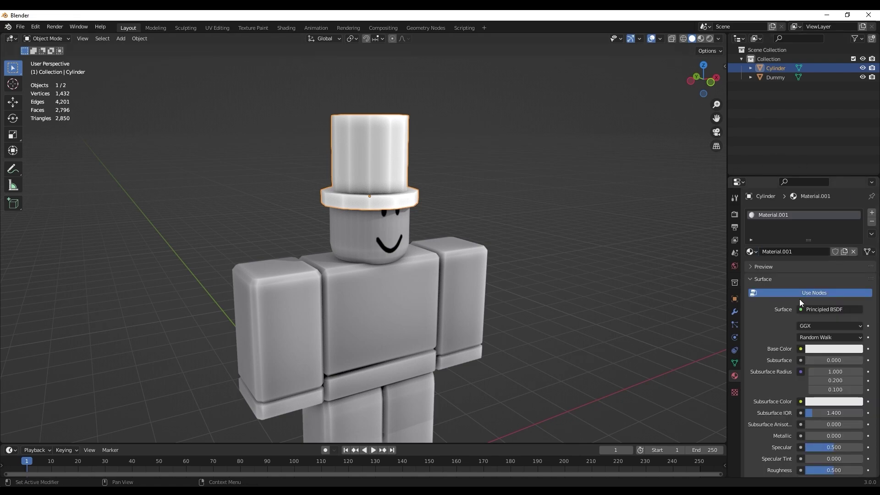
pyautogui.click(787, 251)
pyautogui.write('Gradient Pallete')
pyautogui.press('Return')
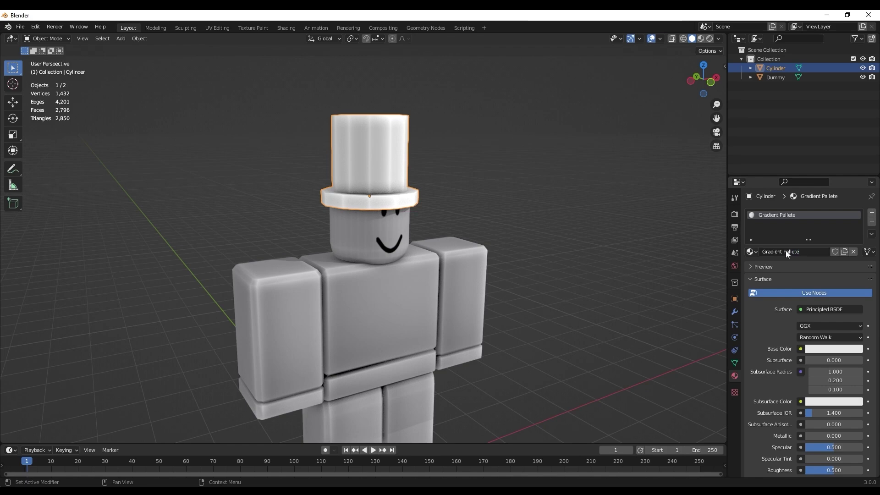
pyautogui.moveTo(469, 226); pyautogui.dragTo(449, 197, button='middle')
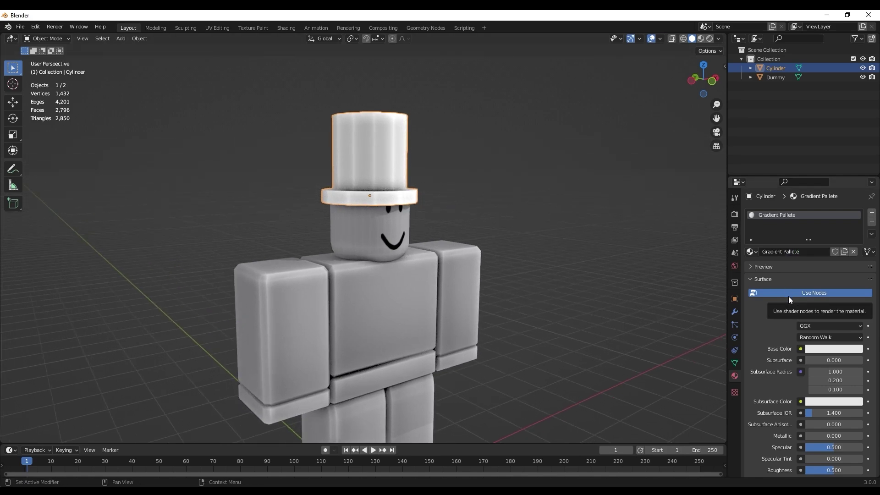
# Step: Set the material's Base Color to an Image Texture, load imphenzia colour pallete.png, and check the hat's colors
pyautogui.click(801, 350)
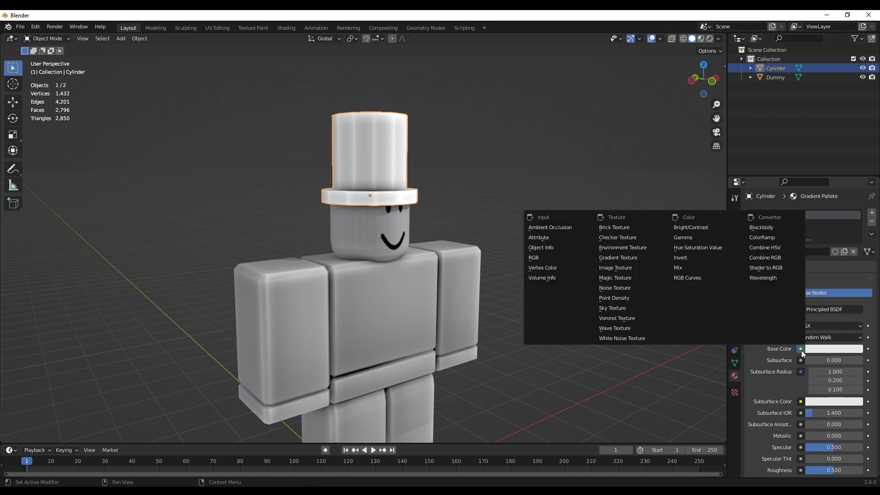
pyautogui.click(615, 268)
pyautogui.moveTo(615, 267); pyautogui.dragTo(366, 209, button='middle')
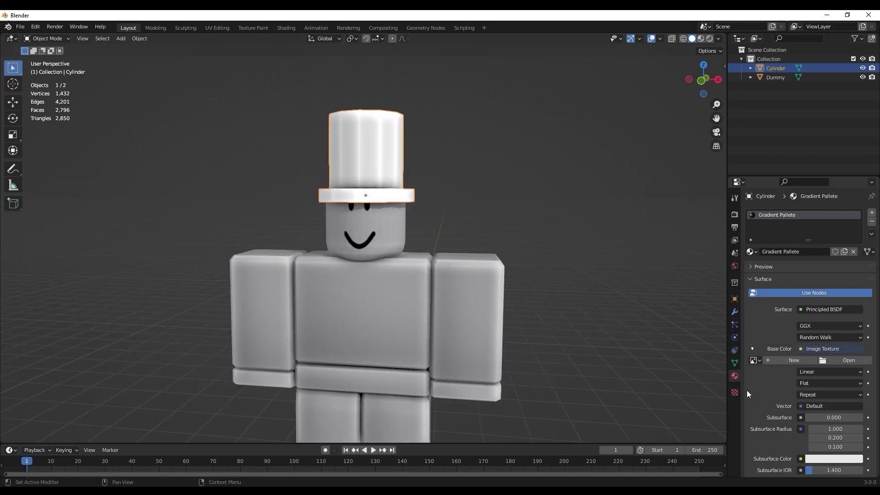
pyautogui.click(846, 361)
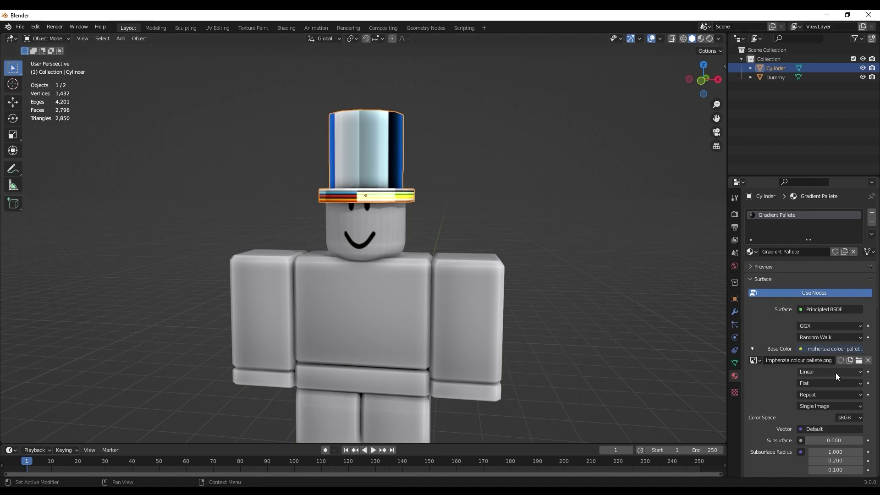
pyautogui.moveTo(413, 197); pyautogui.dragTo(361, 173, button='middle')
pyautogui.scroll(3, 389, 233)
pyautogui.moveTo(388, 234); pyautogui.dragTo(384, 253, button='middle')
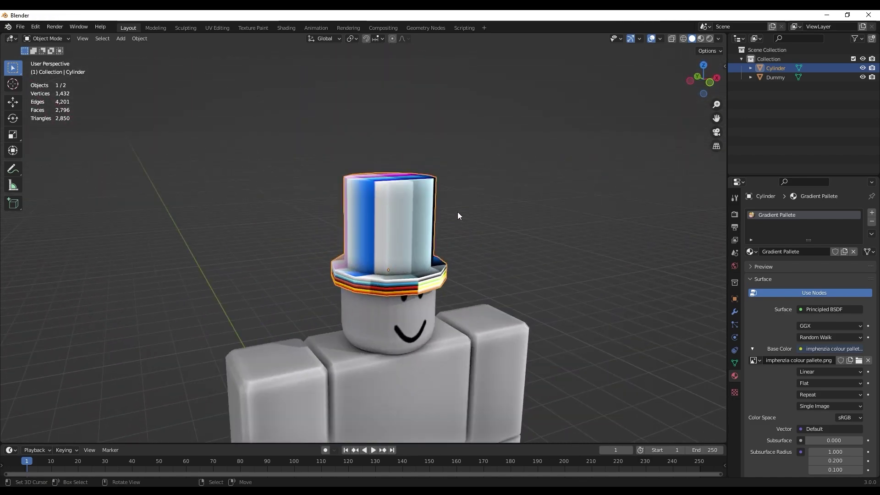
pyautogui.keyDown('shift'); pyautogui.moveTo(458, 212); pyautogui.dragTo(450, 194, button='middle'); pyautogui.keyUp('shift')
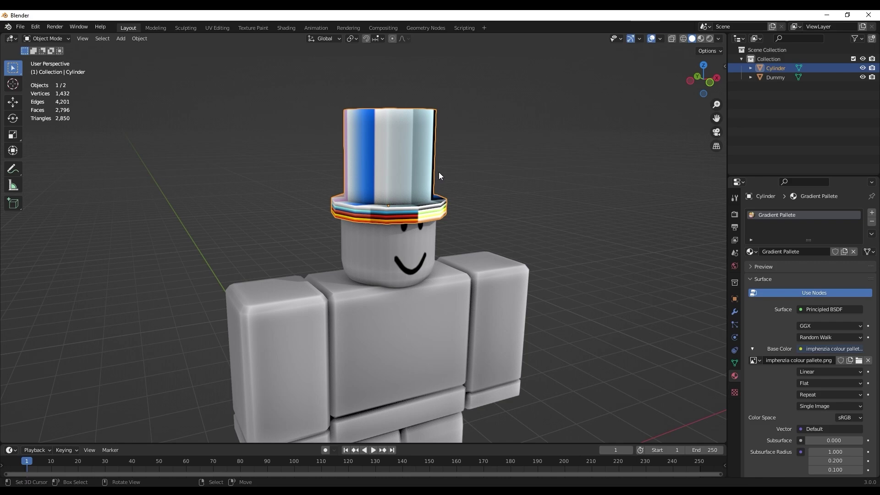
pyautogui.moveTo(420, 157); pyautogui.dragTo(539, 130, button='middle')
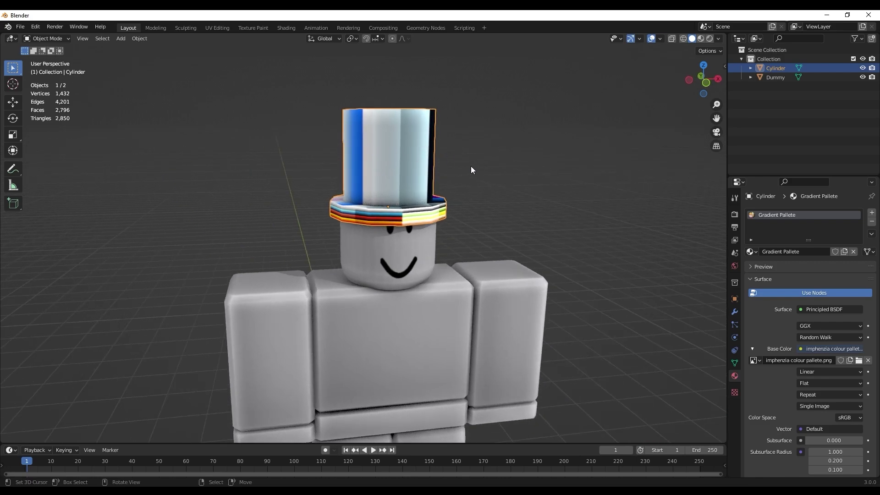
pyautogui.moveTo(471, 166); pyautogui.dragTo(459, 164, button='middle')
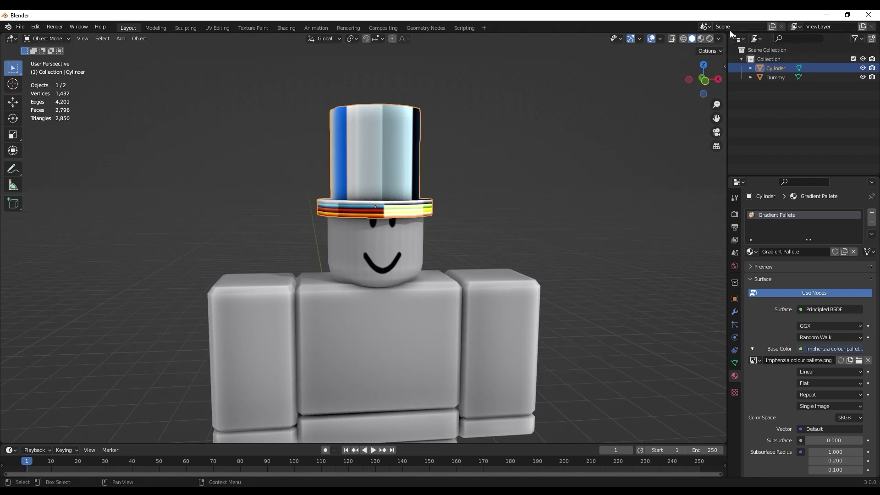
pyautogui.moveTo(725, 35); pyautogui.dragTo(472, 69)
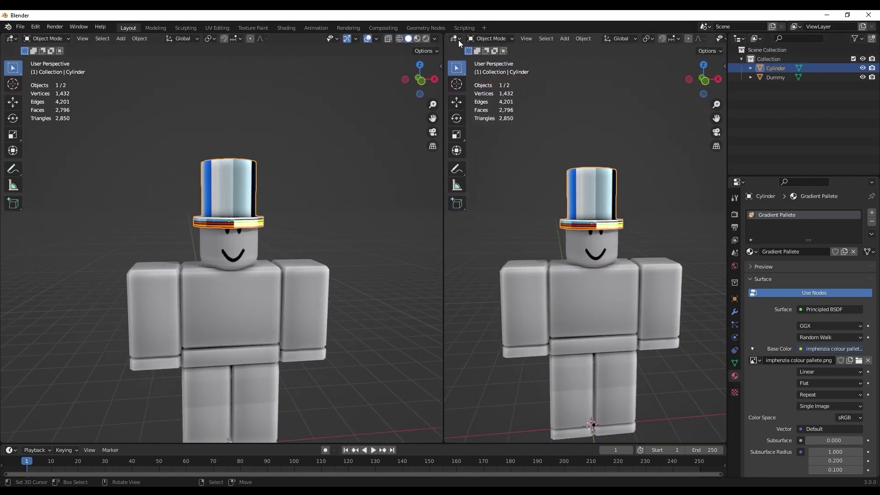
pyautogui.click(459, 39)
pyautogui.click(479, 68)
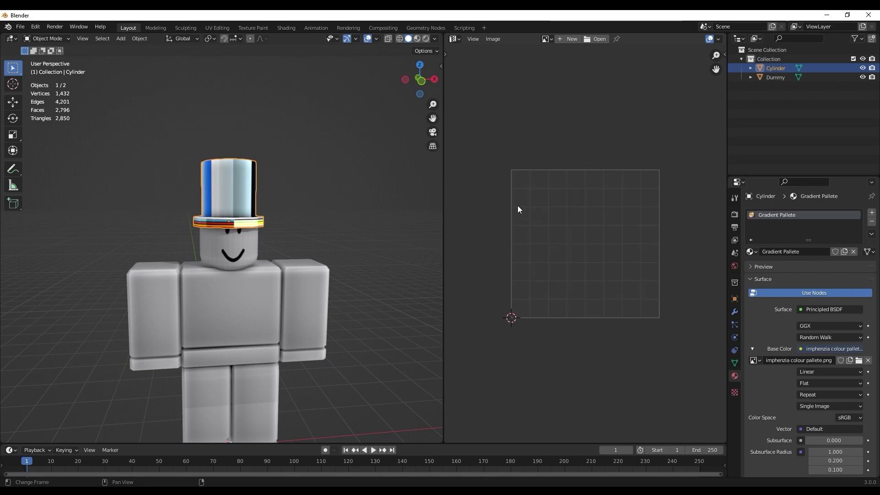
pyautogui.rightClick(507, 37)
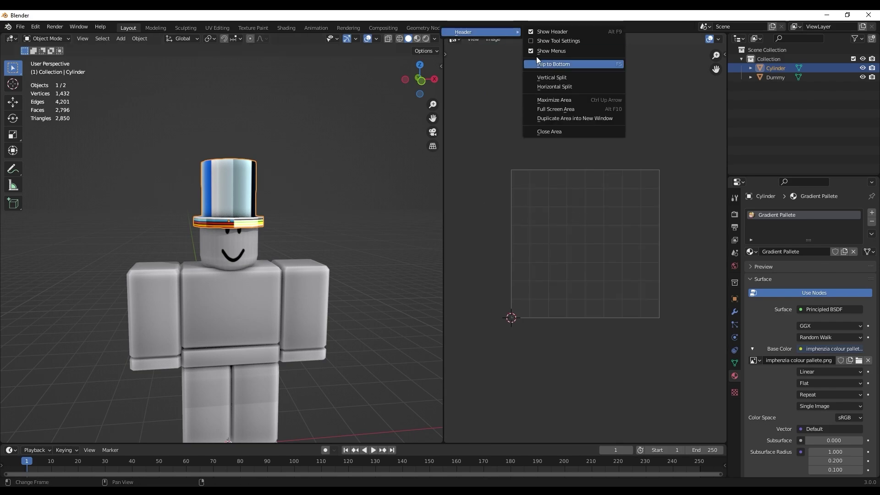
pyautogui.click(560, 131)
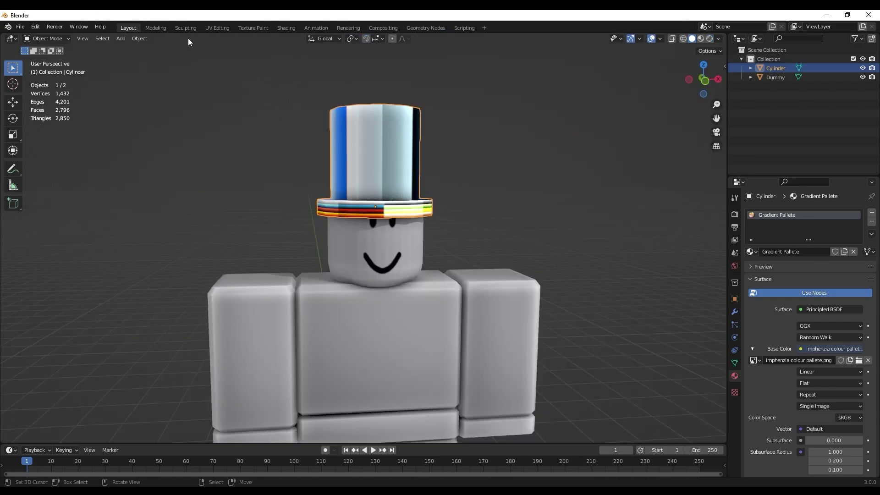
# Step: Switch to the UV Editing workspace and frame the palette image and the rig
pyautogui.click(218, 28)
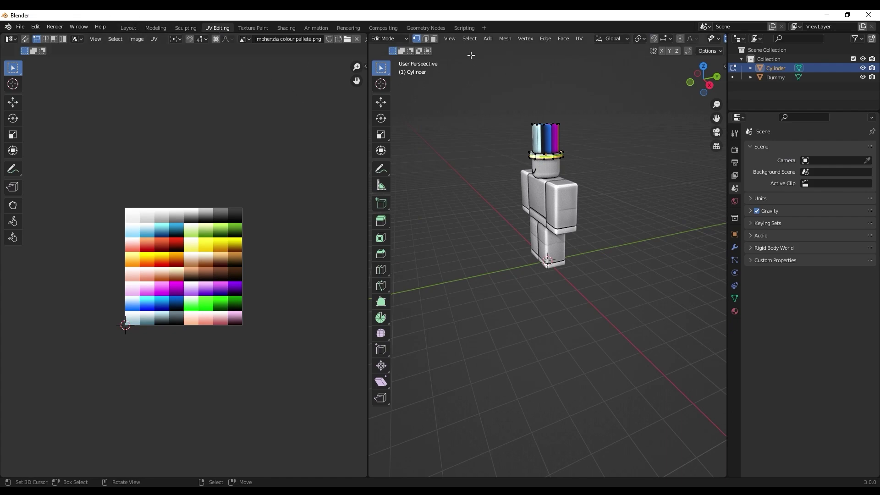
pyautogui.moveTo(284, 339); pyautogui.dragTo(279, 368)
pyautogui.moveTo(596, 220); pyautogui.dragTo(568, 229, button='middle')
pyautogui.scroll(5, 564, 318)
pyautogui.scroll(-4, 564, 317)
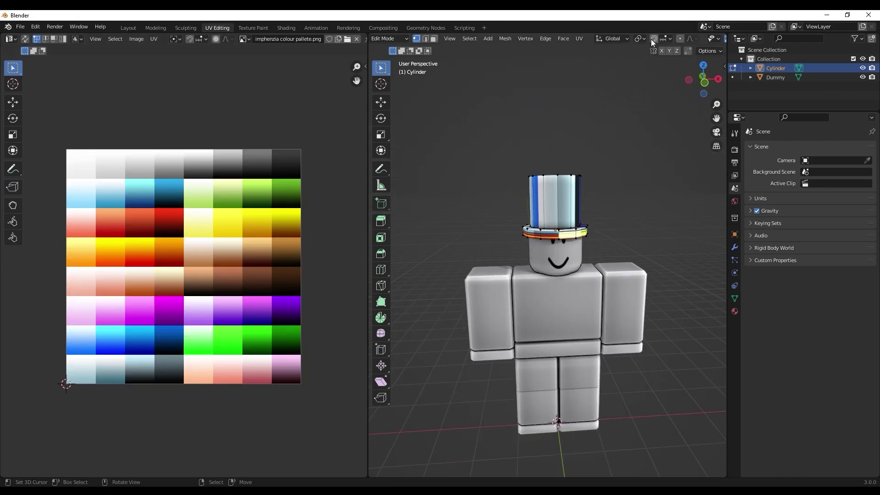
# Step: Set the viewport shading's Cavity type to World
pyautogui.scroll(-3, 653, 40)
pyautogui.click(715, 40)
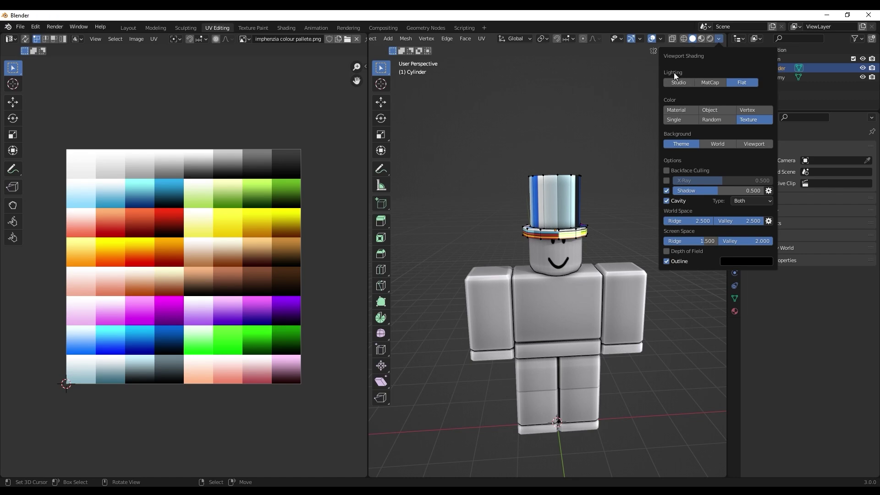
pyautogui.click(719, 40)
pyautogui.click(746, 202)
pyautogui.click(743, 211)
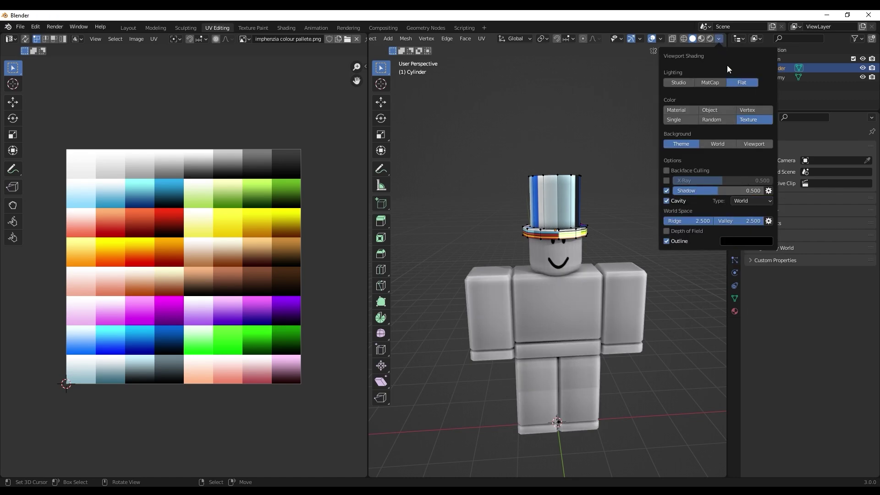
pyautogui.click(719, 39)
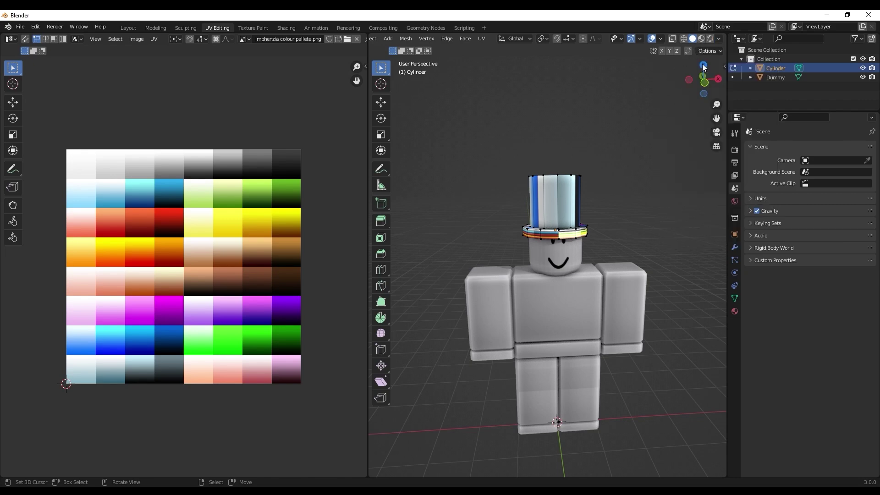
pyautogui.click(719, 38)
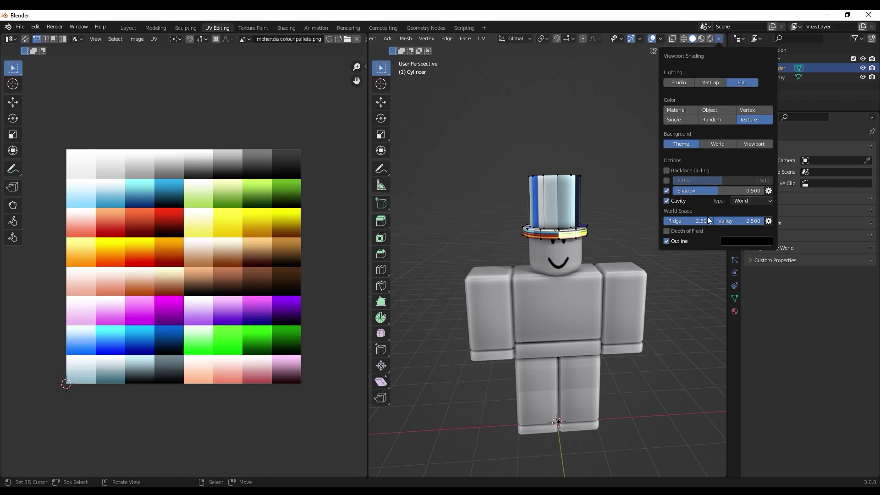
# Step: Frame the hat and outline its brim in dark pink on a Snip & Sketch screenshot
pyautogui.moveTo(636, 243)
pyautogui.mouseDown(button='middle')
pyautogui.moveTo(615, 247)
pyautogui.moveTo(611, 234)
pyautogui.moveTo(613, 247)
pyautogui.moveTo(663, 259)
pyautogui.moveTo(604, 309)
pyautogui.mouseUp(button='middle')
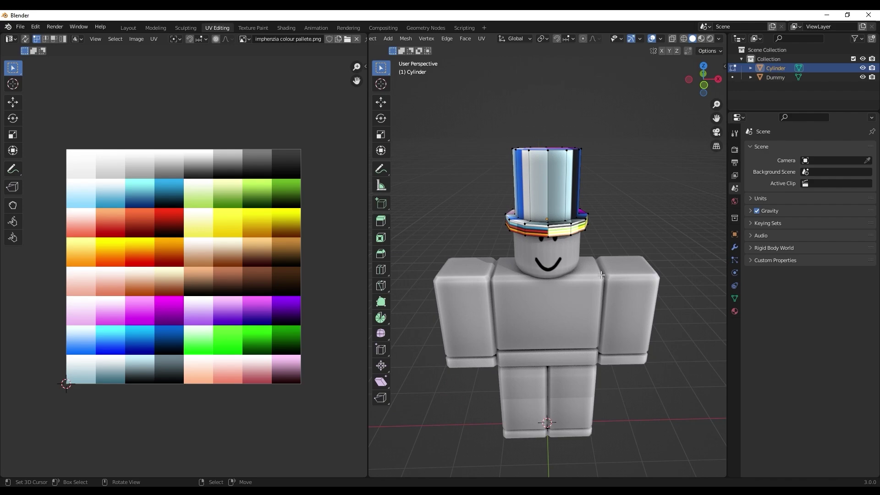
pyautogui.scroll(4, 601, 275)
pyautogui.moveTo(601, 275); pyautogui.dragTo(547, 292, button='middle')
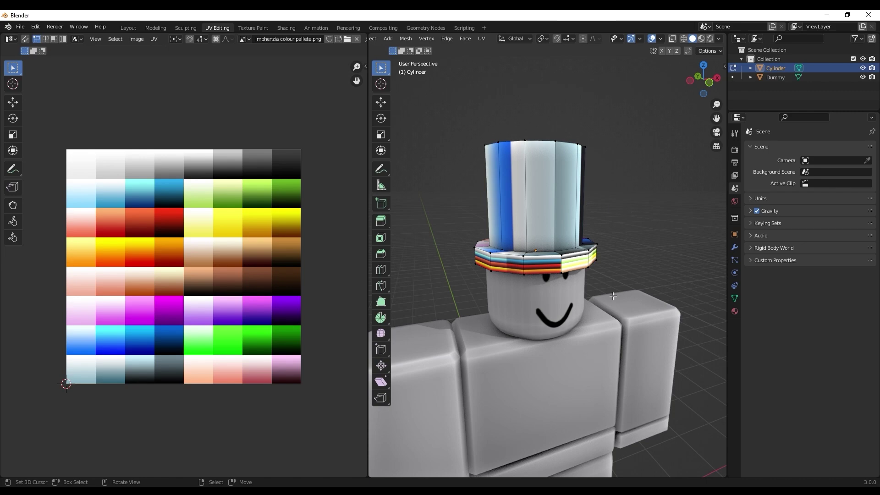
pyautogui.click(310, 108)
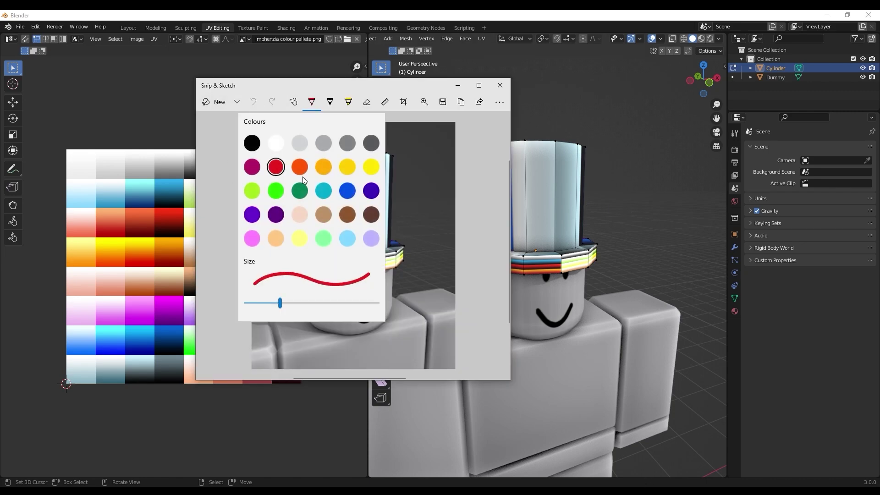
pyautogui.click(252, 170)
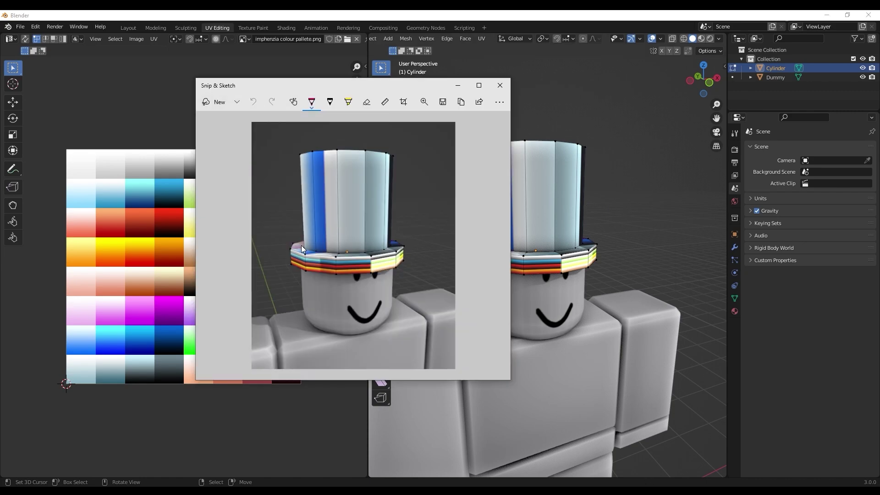
pyautogui.moveTo(332, 255)
pyautogui.mouseDown()
pyautogui.moveTo(381, 246)
pyautogui.moveTo(395, 256)
pyautogui.mouseUp()
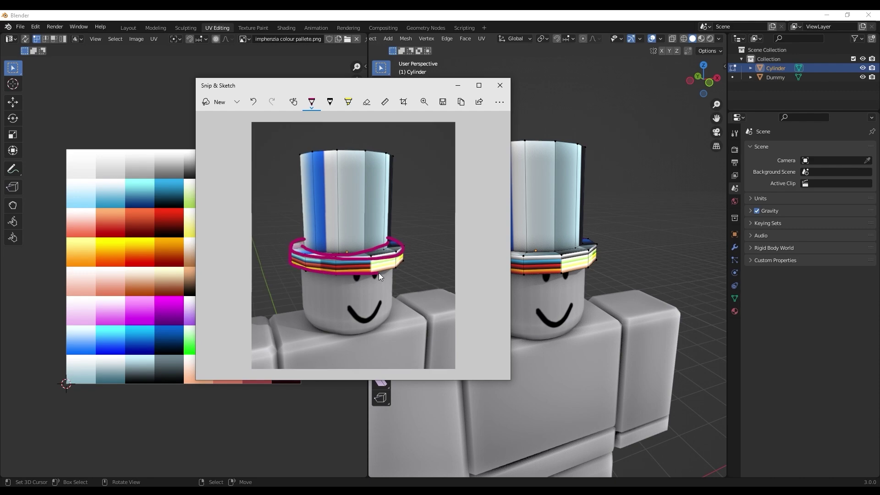
# Step: Switch the pen color to green, outline the hat's tall crown on the screenshot and scribble over it
pyautogui.click(312, 103)
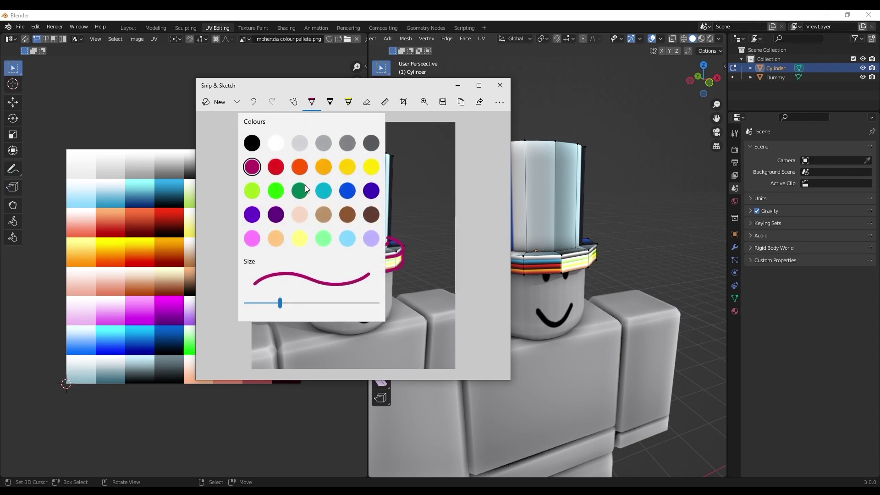
pyautogui.click(275, 192)
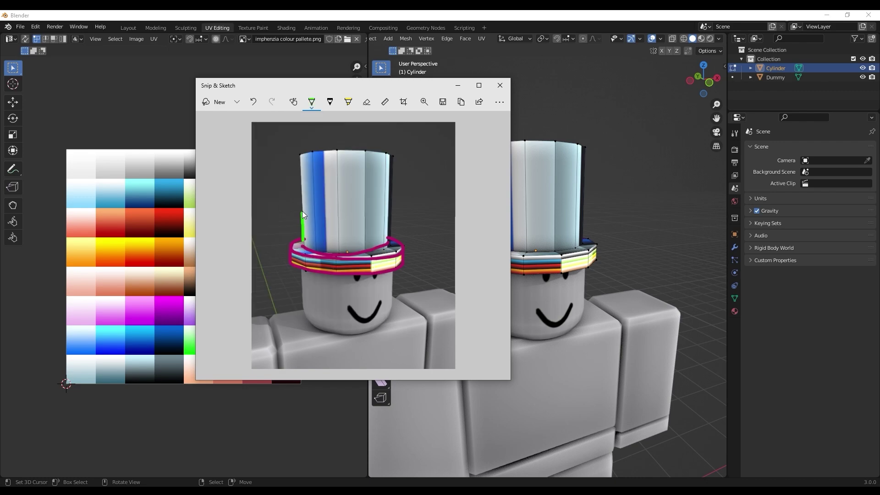
pyautogui.moveTo(304, 159); pyautogui.dragTo(333, 156)
pyautogui.moveTo(391, 157); pyautogui.dragTo(395, 171)
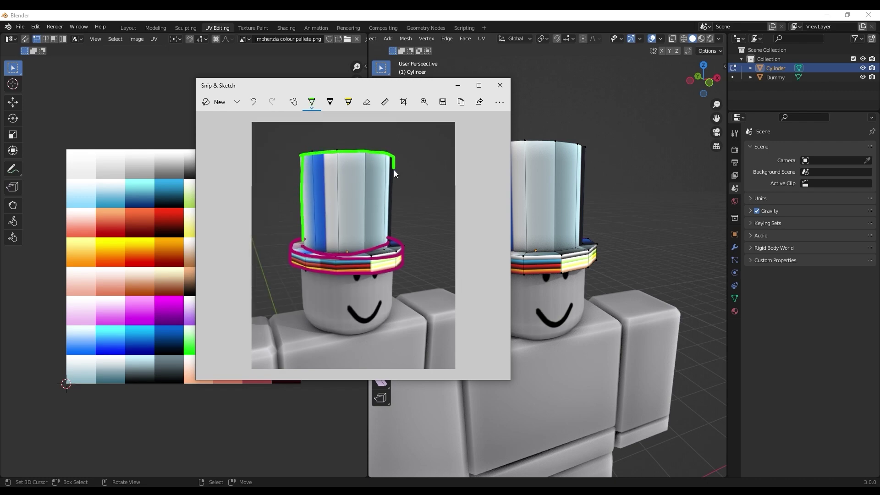
pyautogui.moveTo(390, 227)
pyautogui.mouseDown()
pyautogui.moveTo(316, 251)
pyautogui.moveTo(389, 238)
pyautogui.mouseUp()
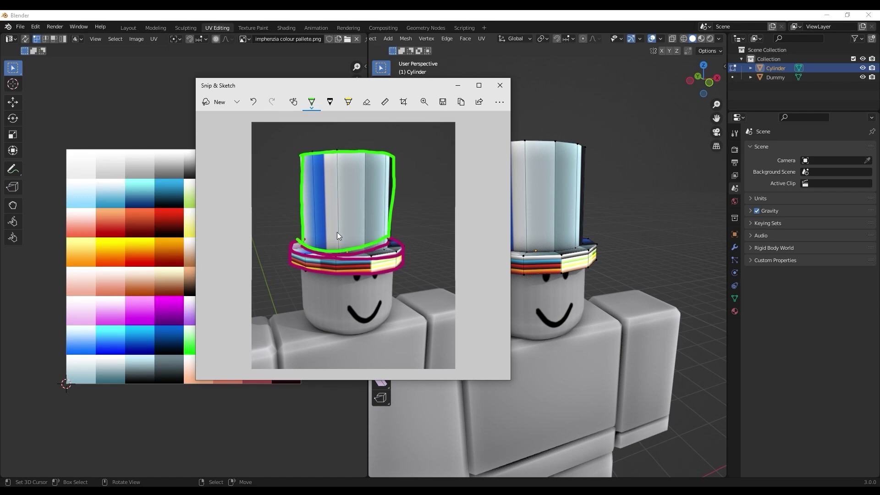
pyautogui.moveTo(314, 188)
pyautogui.mouseDown()
pyautogui.moveTo(370, 194)
pyautogui.moveTo(365, 231)
pyautogui.mouseUp()
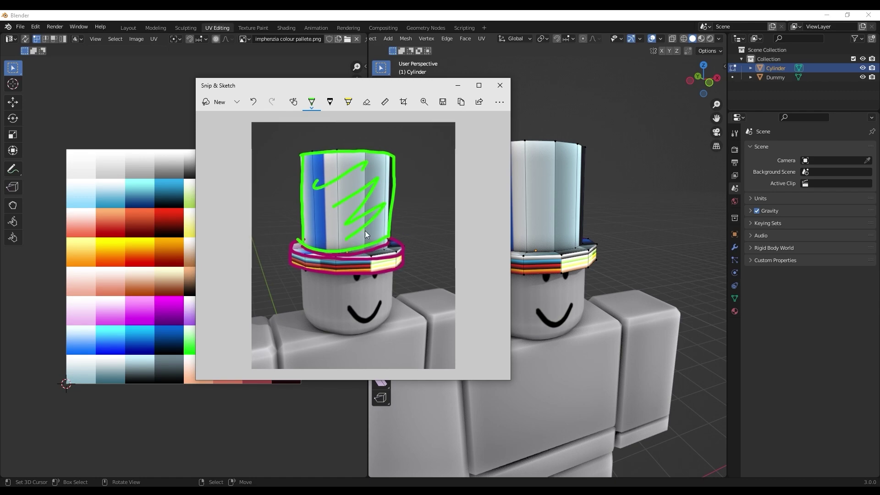
# Step: Return to Blender and select the hat's crown through its bottom and top edge loops
pyautogui.hotkey('alt', 'Tab')
pyautogui.moveTo(564, 216); pyautogui.dragTo(641, 244, button='middle')
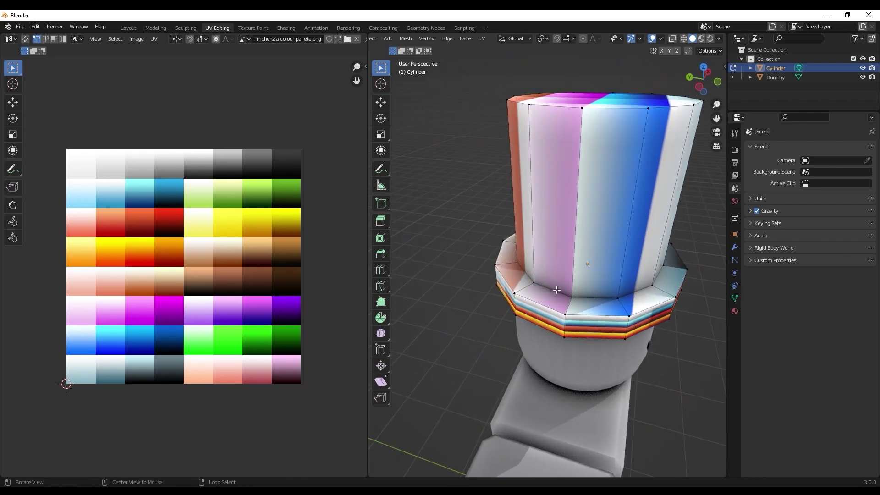
pyautogui.moveTo(556, 293); pyautogui.dragTo(527, 151, button='middle')
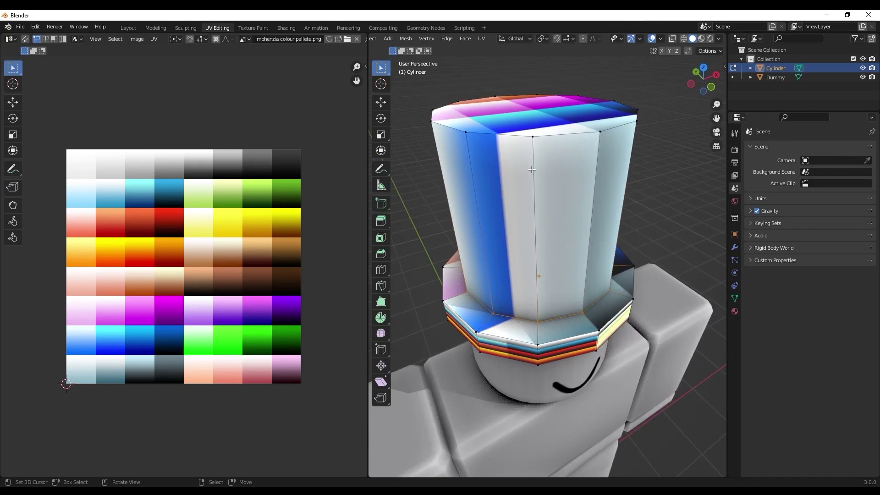
pyautogui.keyDown('alt'); pyautogui.keyDown('shift'); pyautogui.click(552, 135); pyautogui.keyUp('shift'); pyautogui.keyUp('alt')
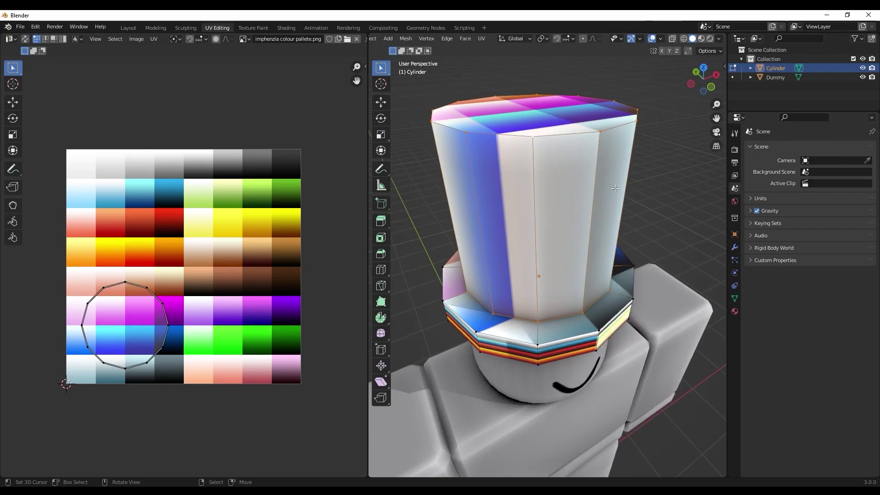
# Step: Align the 3D view to the front orthographic view with the hat in frame
pyautogui.scroll(-5, 615, 188)
pyautogui.scroll(6, 551, 207)
pyautogui.scroll(-3, 527, 220)
pyautogui.moveTo(527, 220); pyautogui.dragTo(564, 187, button='middle')
pyautogui.scroll(-2, 512, 226)
pyautogui.scroll(3, 513, 226)
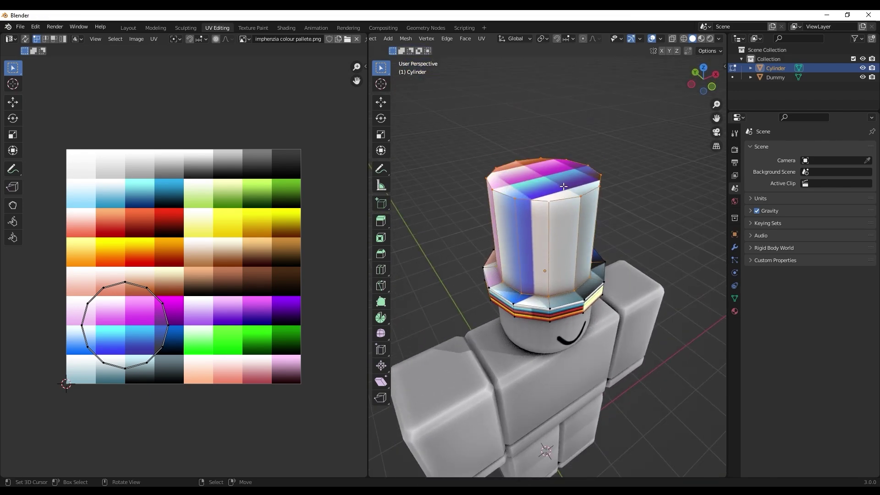
pyautogui.click(712, 87)
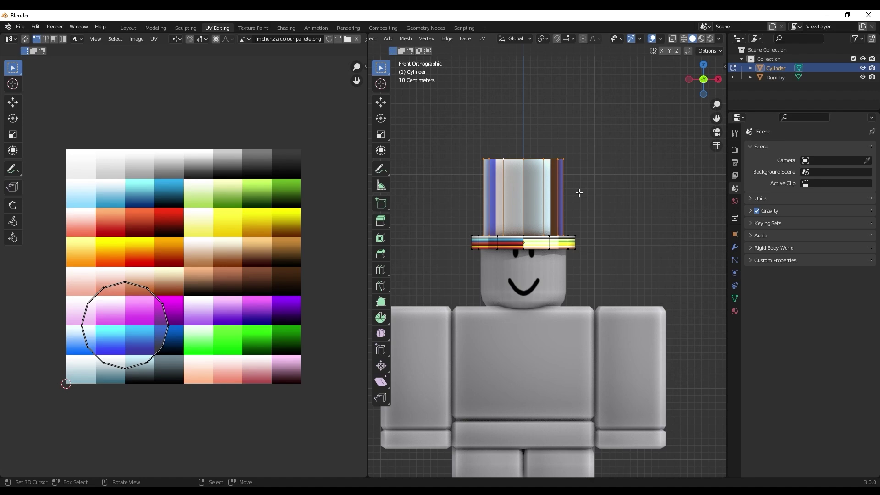
# Step: Shrink the crown's circular UV island to a point and move it onto the brown swatch
pyautogui.moveTo(87, 260); pyautogui.dragTo(194, 397)
pyautogui.press('s')
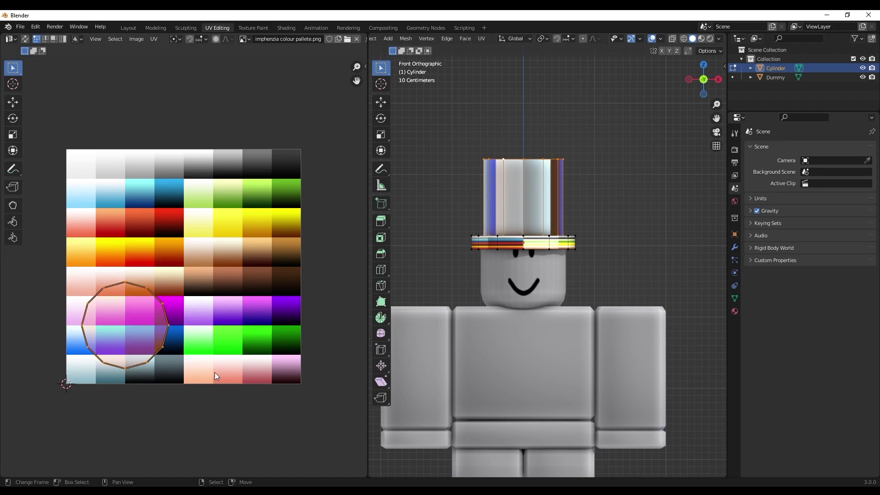
pyautogui.click(128, 326)
pyautogui.press('g')
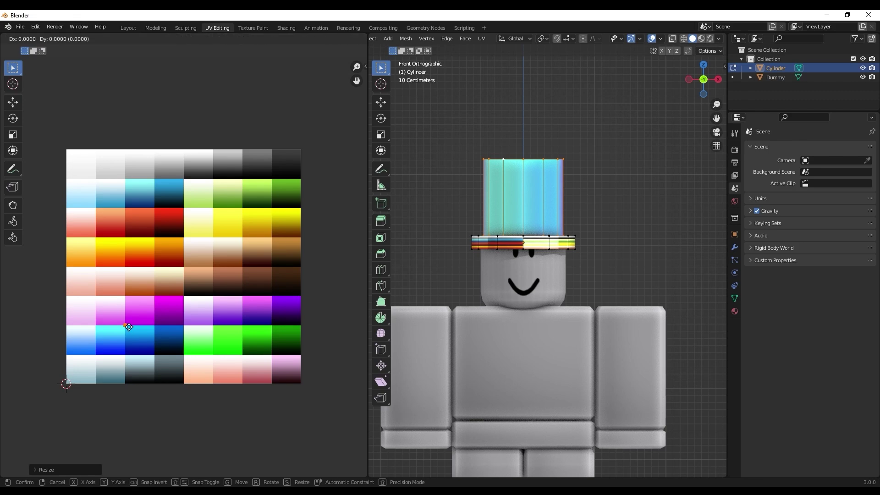
pyautogui.click(227, 296)
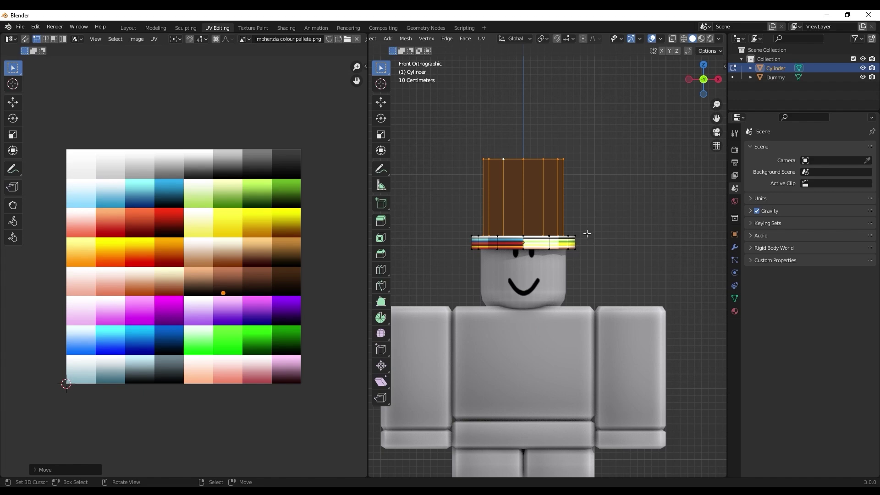
# Step: Unwrap the hat's crown with Project from View and select the whole resulting UV island
pyautogui.press('u')
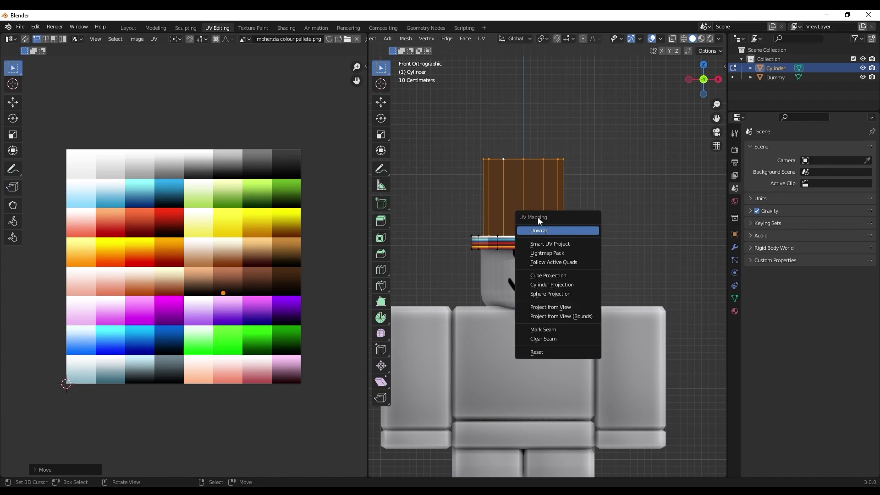
pyautogui.click(562, 307)
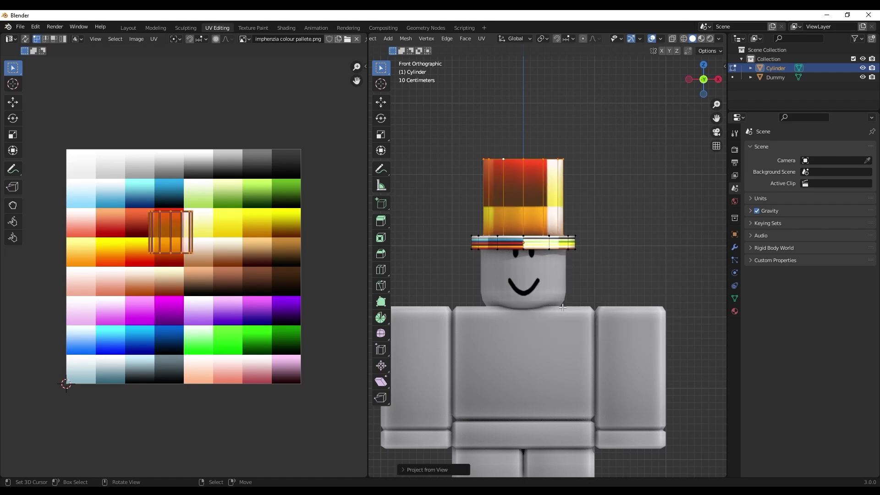
pyautogui.moveTo(111, 171); pyautogui.dragTo(252, 312)
pyautogui.scroll(2, 218, 246)
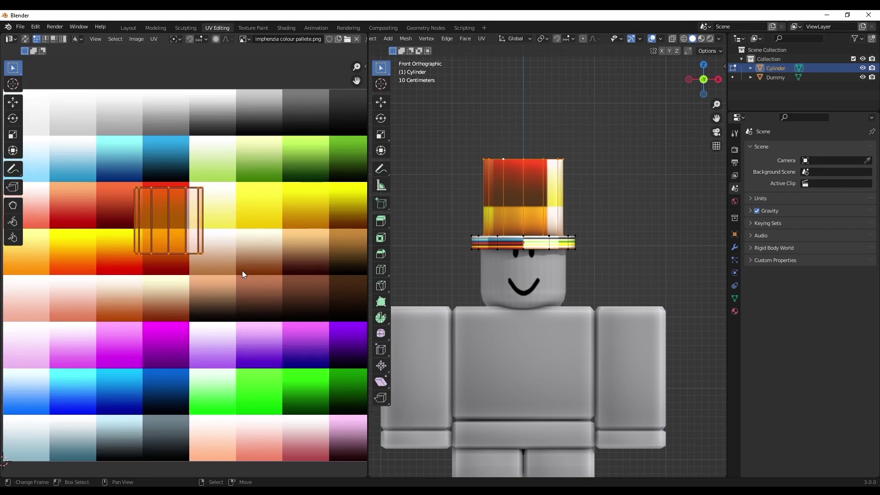
pyautogui.scroll(-2, 242, 271)
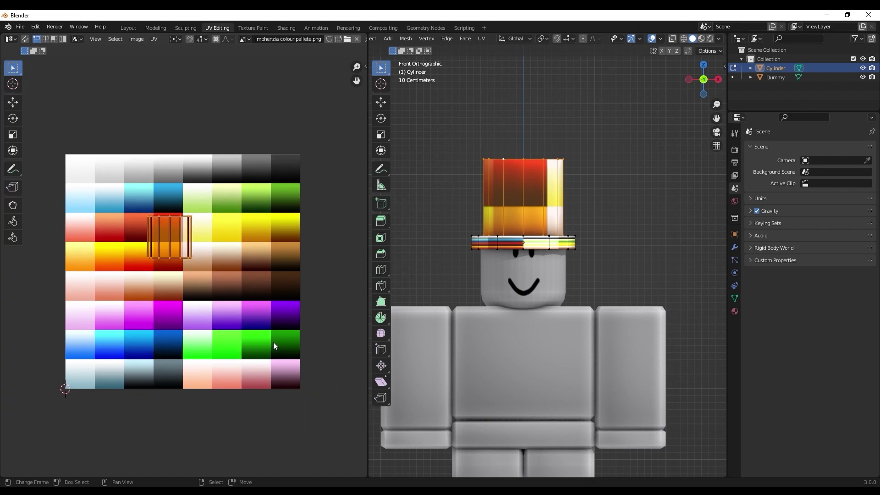
# Step: Scale the crown's UV island down to fit within one swatch and move it onto the bright green gradient
pyautogui.press('s')
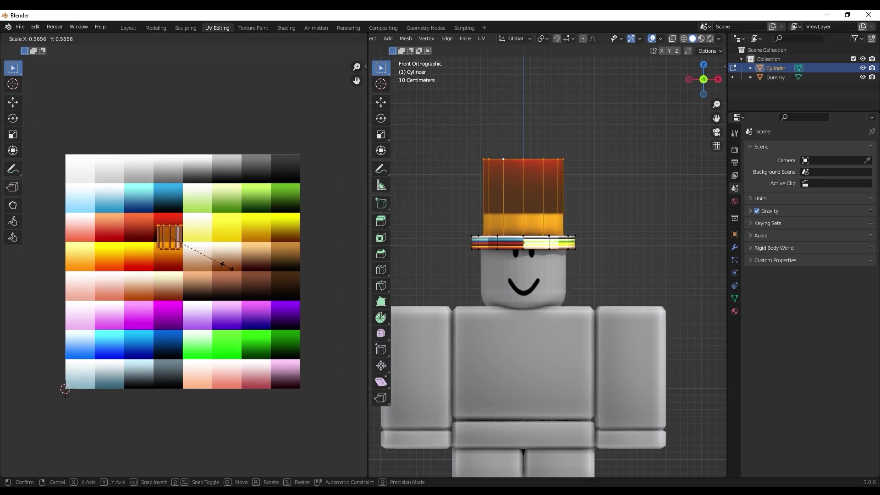
pyautogui.click(191, 243)
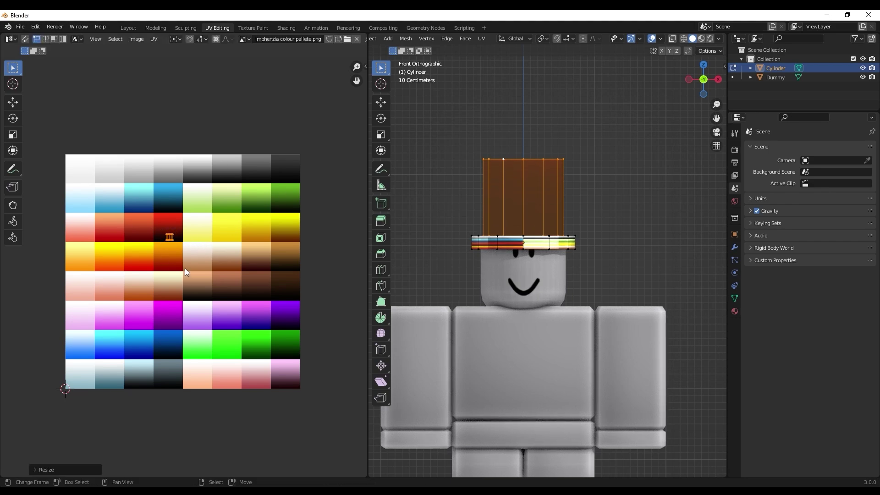
pyautogui.press('g')
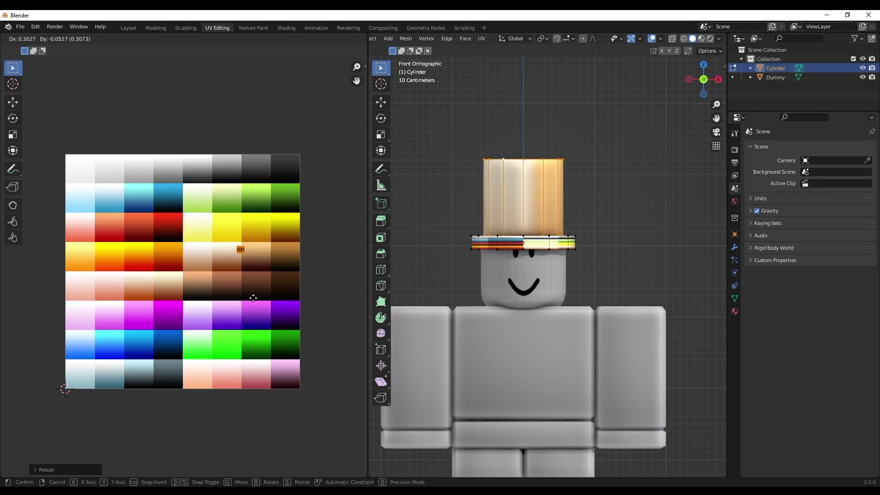
pyautogui.click(242, 374)
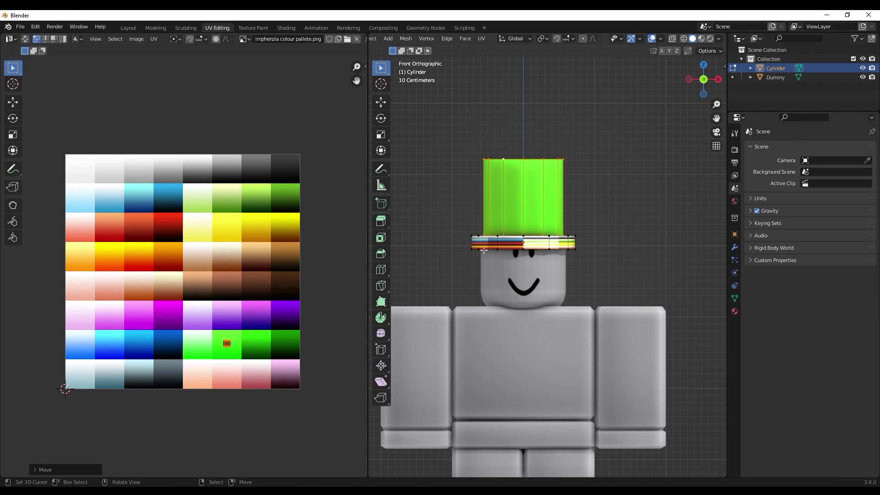
# Step: Stretch the crown's UV island vertically across the full height of the bright green swatch and leave Edit Mode
pyautogui.moveTo(573, 241); pyautogui.dragTo(573, 261, button='middle')
pyautogui.scroll(4, 219, 365)
pyautogui.scroll(1, 234, 227)
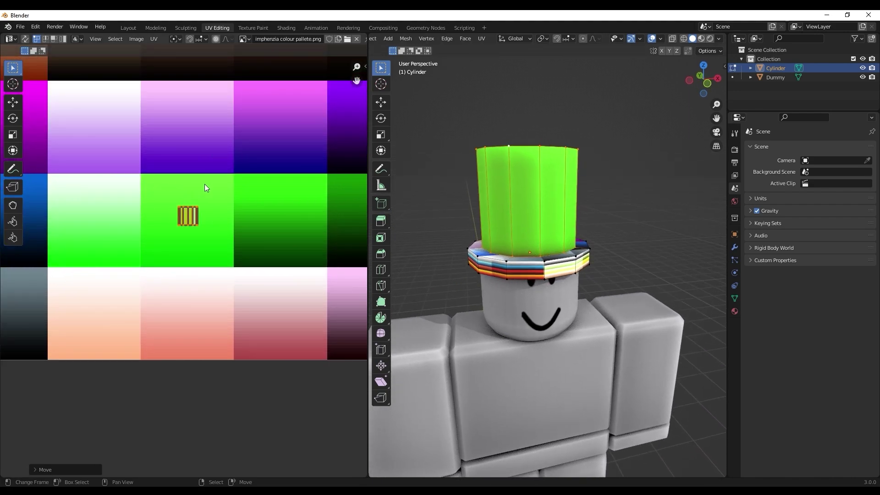
pyautogui.moveTo(527, 207); pyautogui.dragTo(530, 234, button='middle')
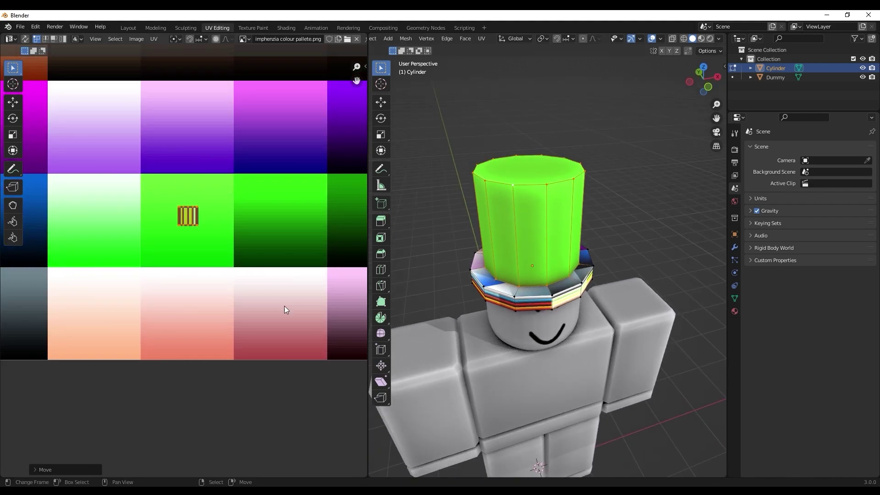
pyautogui.press('s')
pyautogui.press('y')
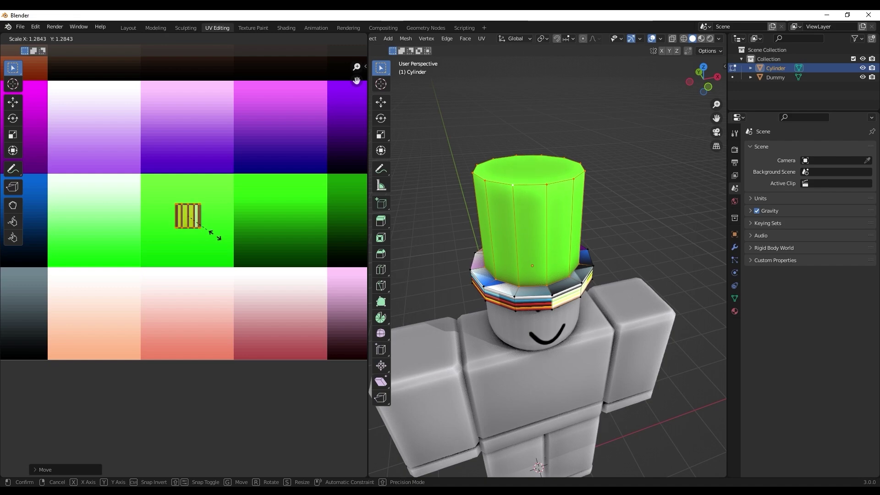
pyautogui.click(290, 254)
pyautogui.press('Tab')
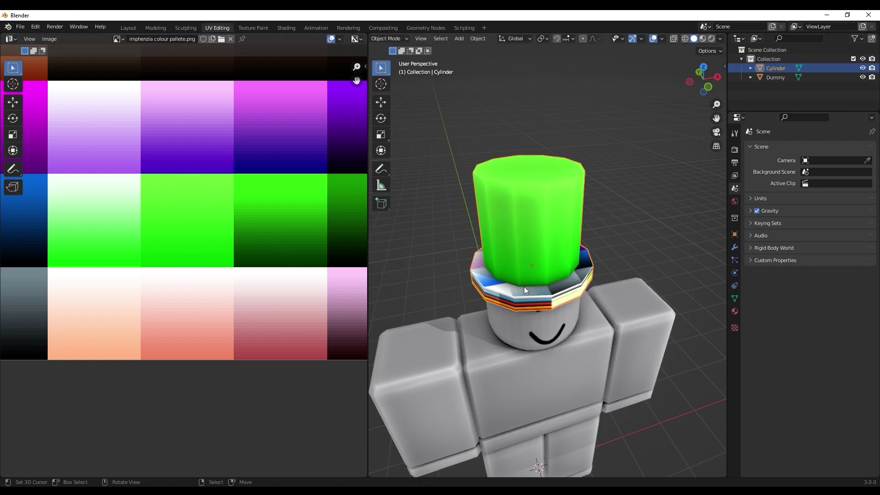
# Step: Check the crown's gradient from several angles, re-enter Edit Mode on the hat and clear the selection
pyautogui.moveTo(524, 287); pyautogui.dragTo(538, 270, button='middle')
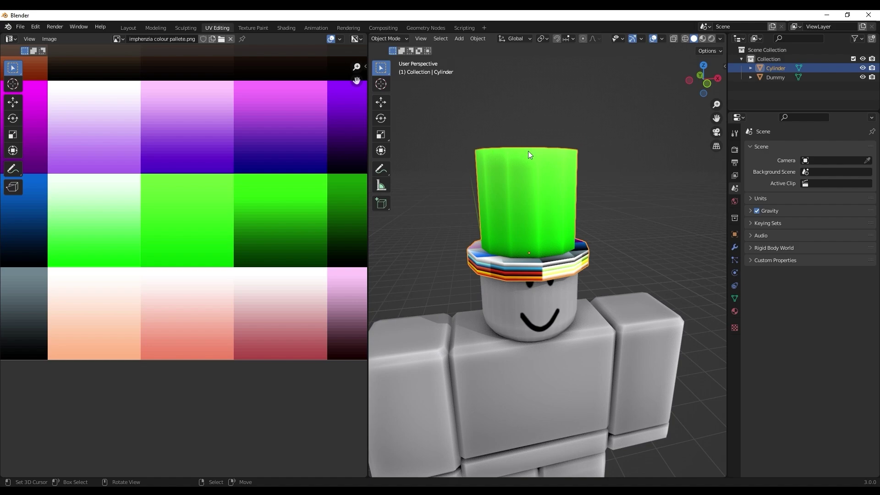
pyautogui.moveTo(528, 151); pyautogui.dragTo(459, 224, button='middle')
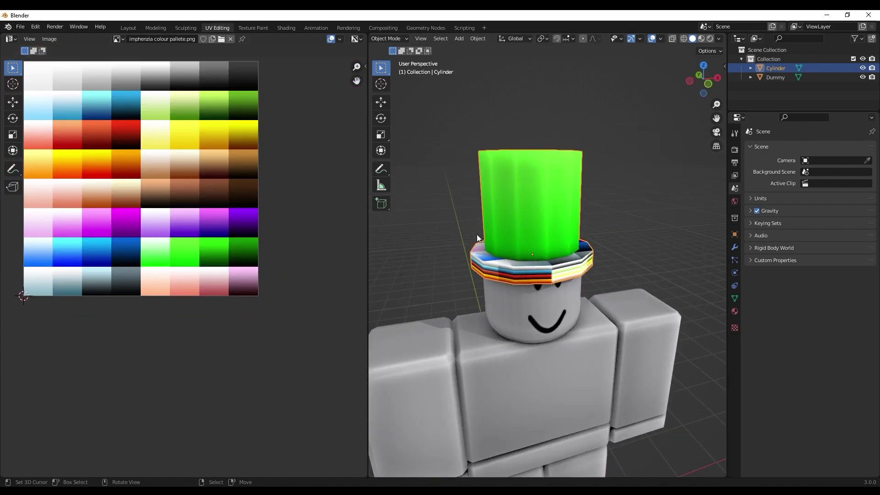
pyautogui.scroll(3, 509, 246)
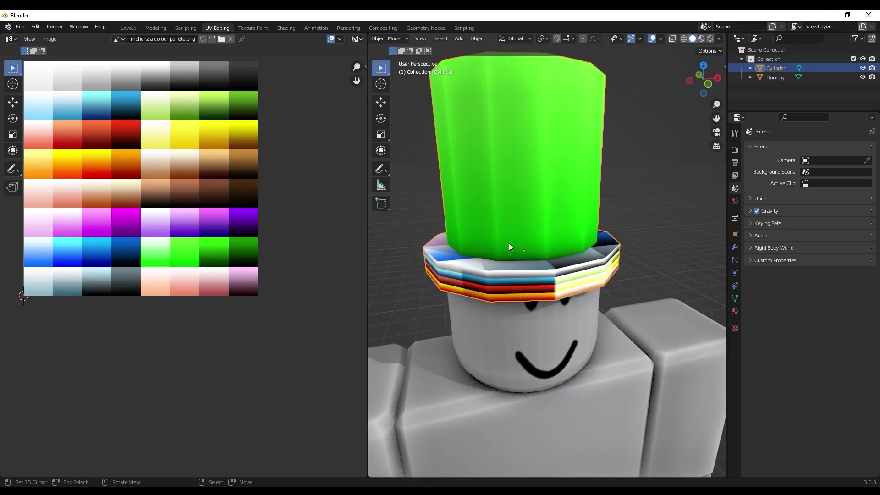
pyautogui.moveTo(509, 247); pyautogui.dragTo(529, 252, button='middle')
pyautogui.press('Tab')
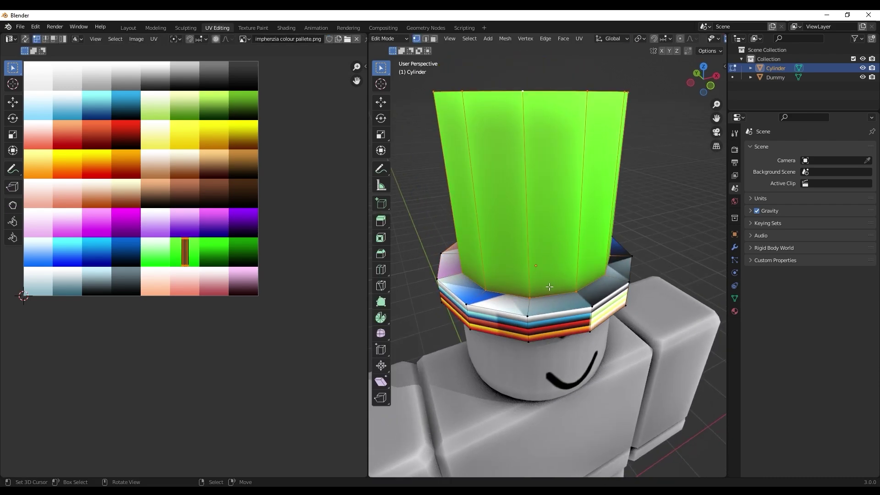
pyautogui.moveTo(550, 265); pyautogui.dragTo(576, 245, button='middle')
pyautogui.hotkey('alt', 'a')
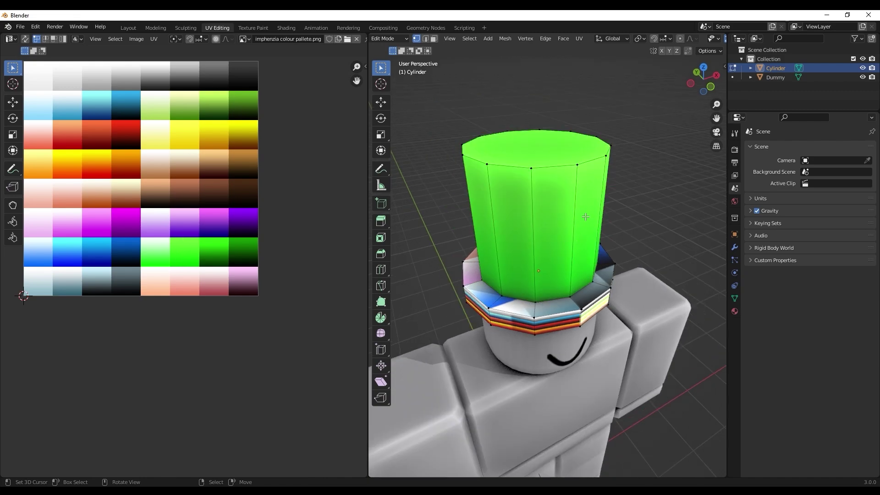
# Step: Select the hat's brim through its outer bottom, outer top and inner edge loops
pyautogui.moveTo(573, 282); pyautogui.dragTo(573, 237, button='middle')
pyautogui.scroll(2, 573, 236)
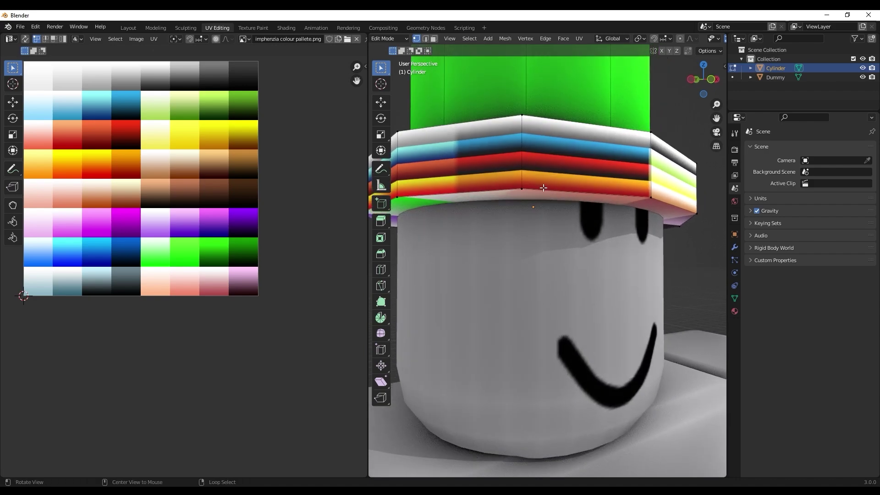
pyautogui.keyDown('alt'); pyautogui.click(559, 193); pyautogui.keyUp('alt')
pyautogui.moveTo(559, 193); pyautogui.dragTo(534, 289, button='middle')
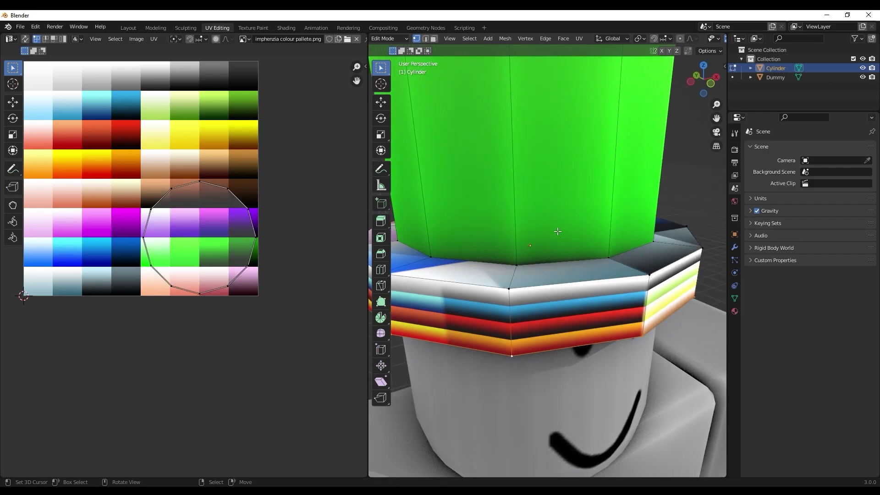
pyautogui.keyDown('alt'); pyautogui.keyDown('shift'); pyautogui.click(547, 286); pyautogui.keyUp('shift'); pyautogui.keyUp('alt')
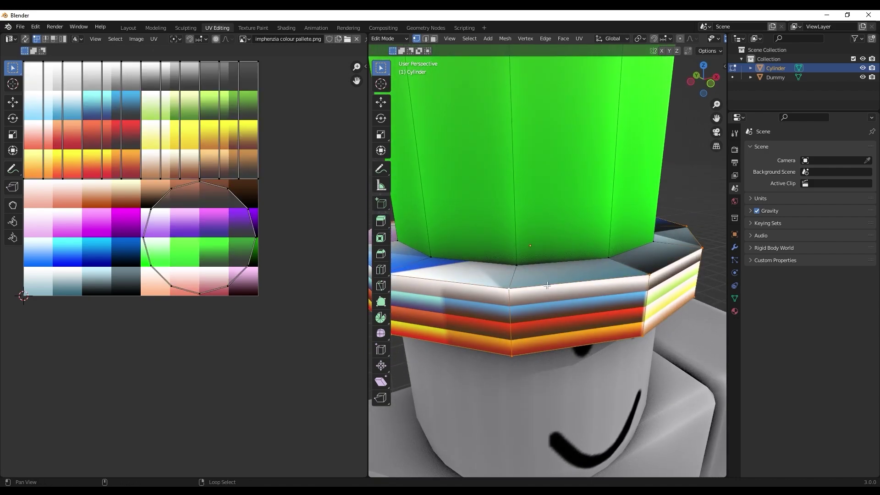
pyautogui.keyDown('alt'); pyautogui.keyDown('shift'); pyautogui.click(547, 260); pyautogui.keyUp('shift'); pyautogui.keyUp('alt')
# Step: Switch to the front orthographic view and unwrap the brim with Project from View
pyautogui.scroll(-5, 547, 258)
pyautogui.moveTo(547, 255); pyautogui.dragTo(651, 215, button='middle')
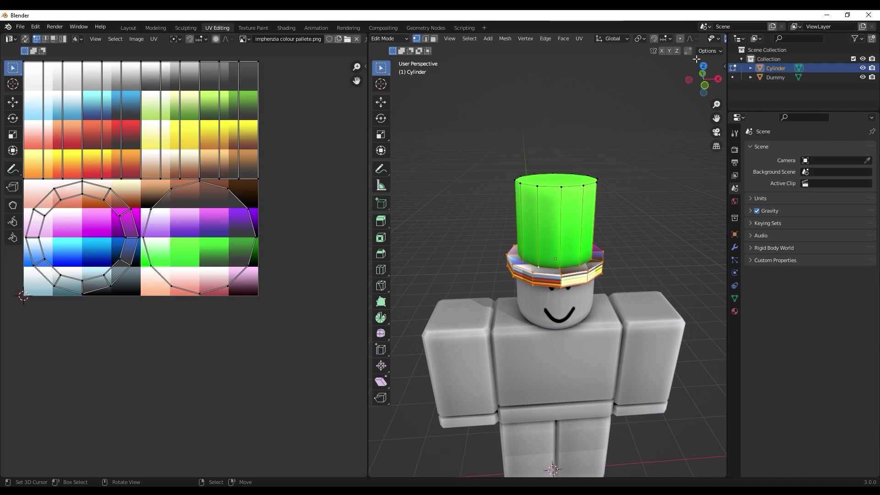
pyautogui.click(706, 86)
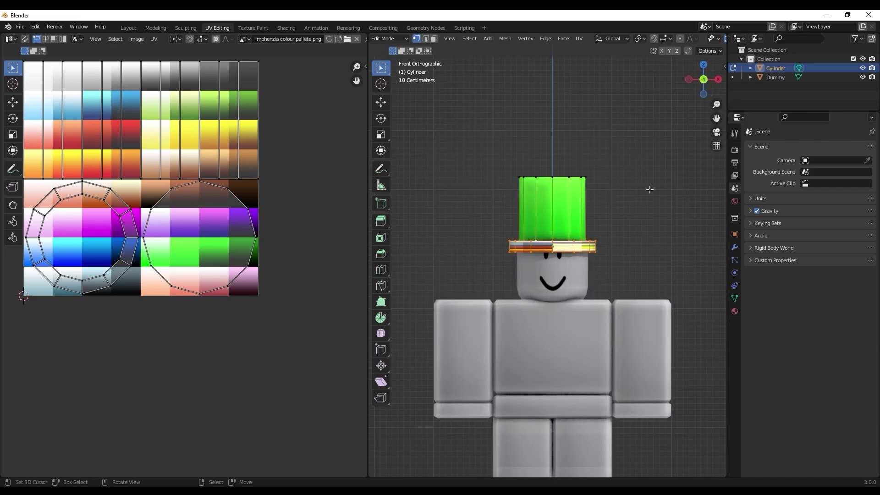
pyautogui.press('u')
pyautogui.click(607, 227)
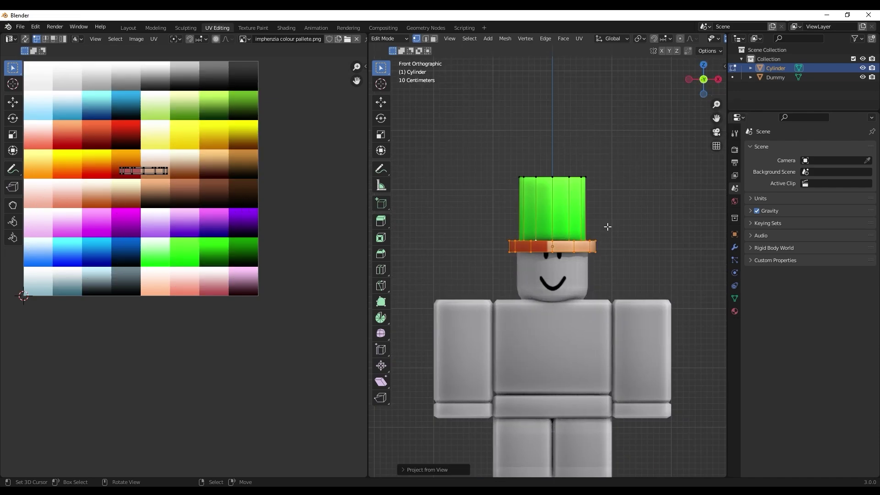
pyautogui.scroll(3, 79, 134)
pyautogui.scroll(-2, 131, 161)
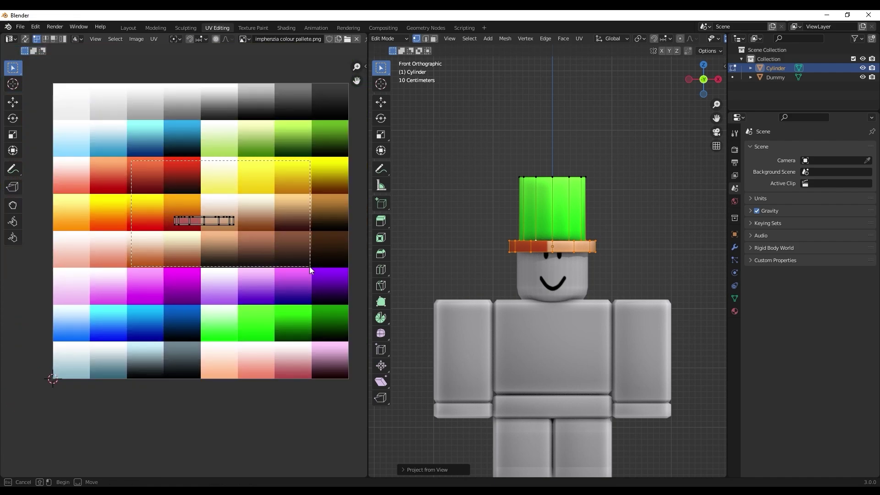
# Step: Scale the brim's UV island down, move it onto the magenta swatch and return to Object Mode
pyautogui.press('s')
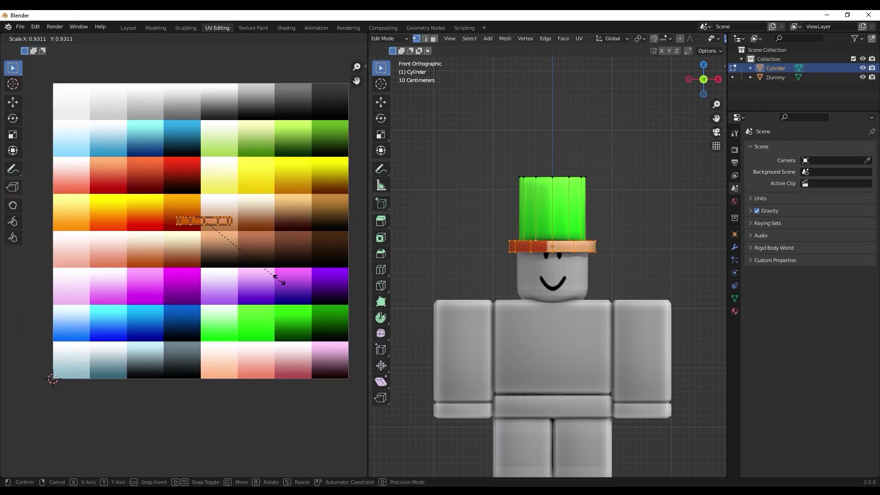
pyautogui.click(228, 231)
pyautogui.press('g')
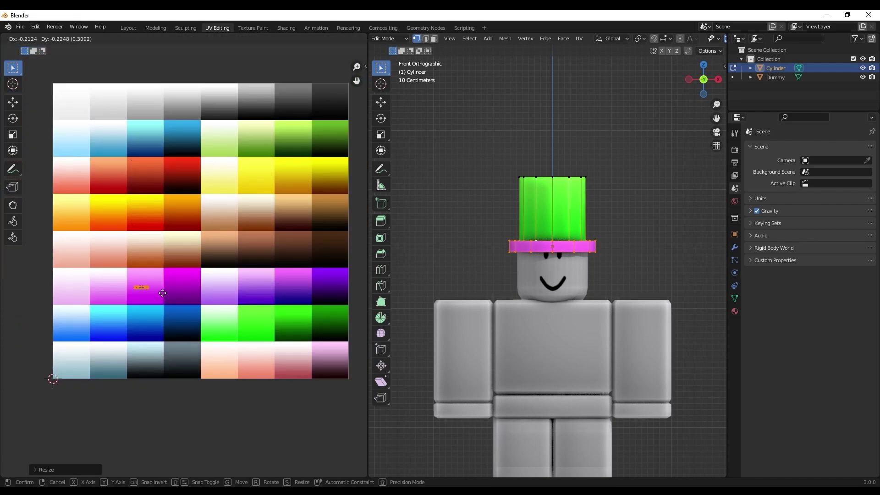
pyautogui.click(175, 291)
pyautogui.press('Tab')
pyautogui.moveTo(562, 271); pyautogui.dragTo(577, 292, button='middle')
# Step: Switch to the Layout workspace and view the colored hat on the full character from the front
pyautogui.click(128, 28)
pyautogui.scroll(-3, 424, 257)
pyautogui.scroll(2, 578, 292)
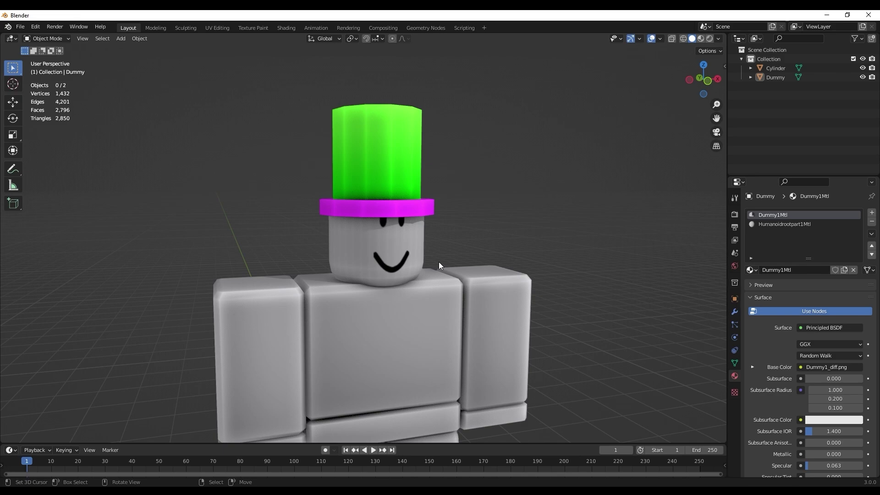
pyautogui.moveTo(439, 262); pyautogui.dragTo(438, 233, button='middle')
pyautogui.scroll(-5, 392, 216)
pyautogui.scroll(1, 392, 216)
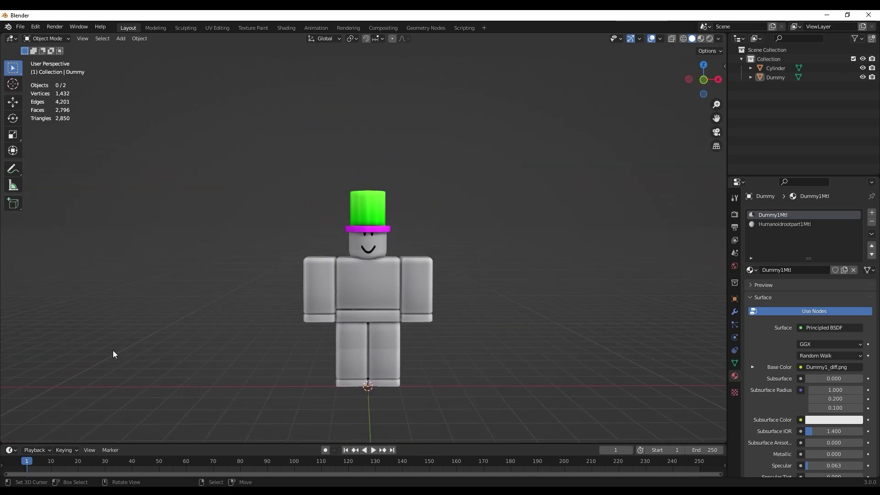